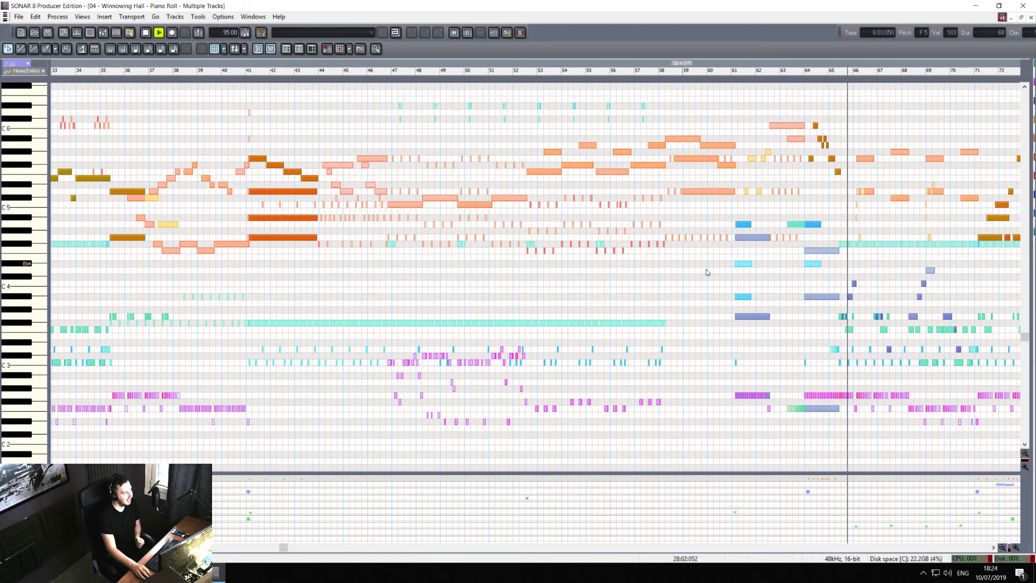
- Play the multi-track piano roll from measure 64, stop playback and bring the view back to the song's beginning
left_click(804, 72)
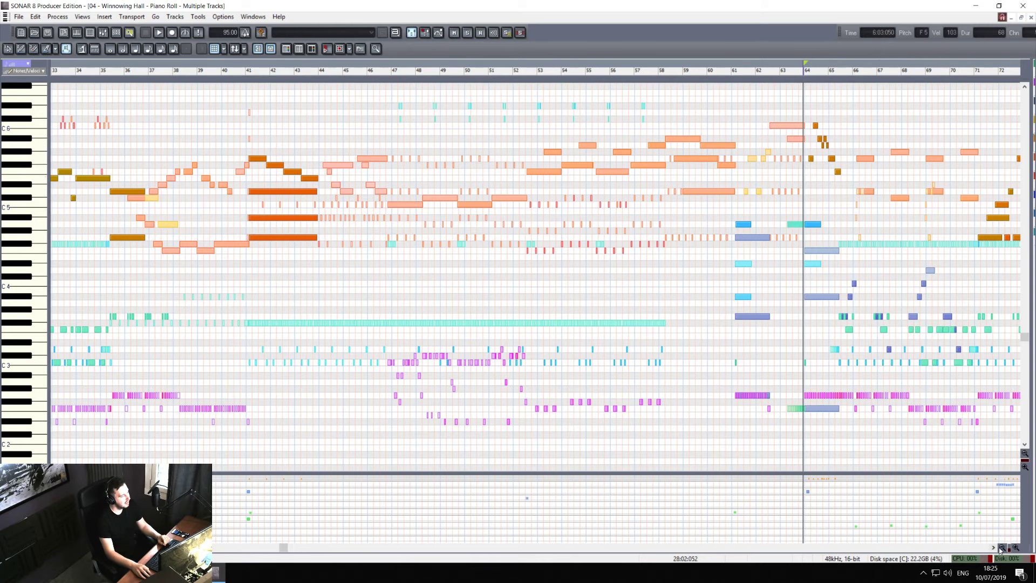
left_click(1016, 548)
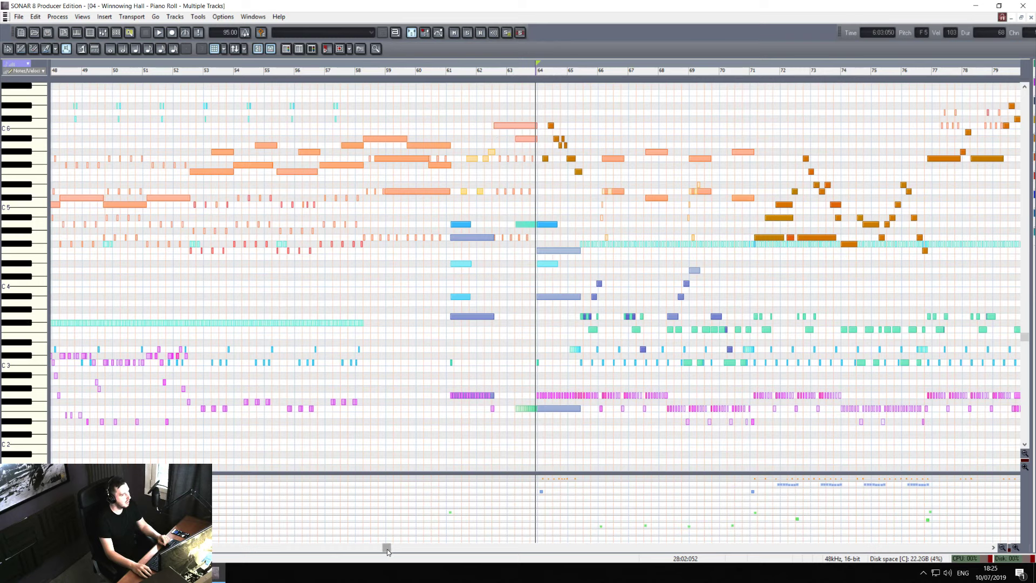
key("space")
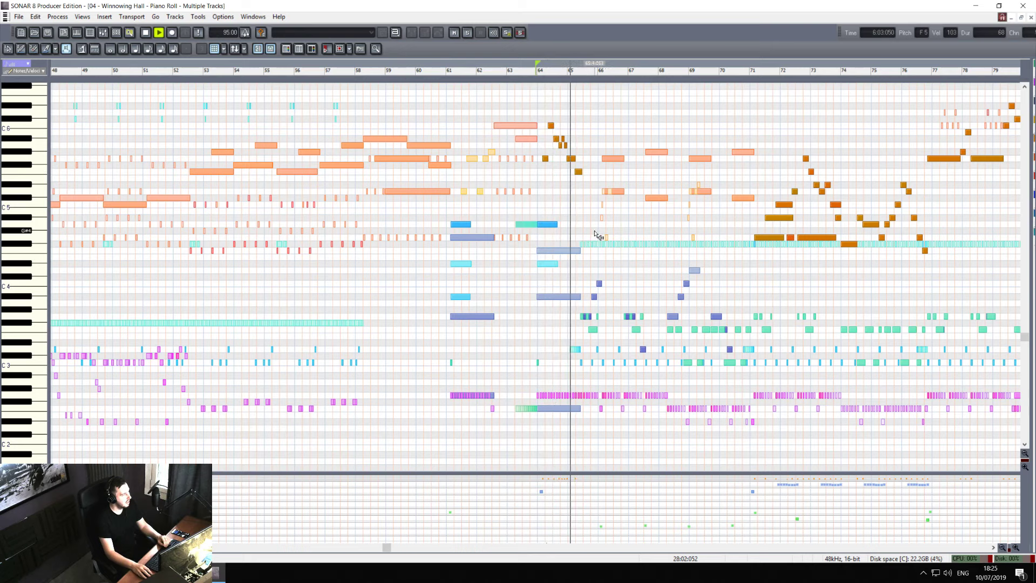
key("space")
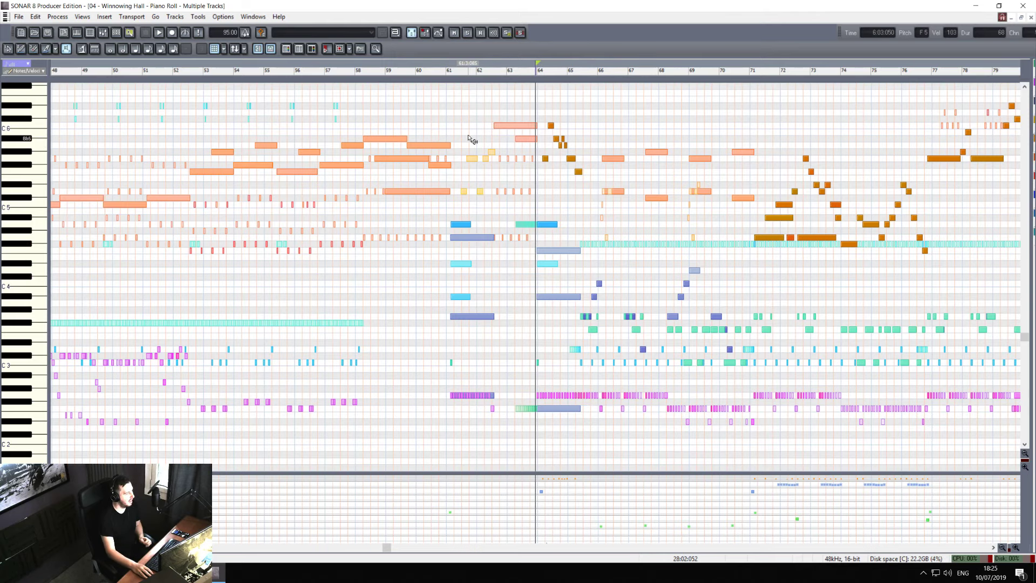
left_click_drag(392, 547, 62, 550)
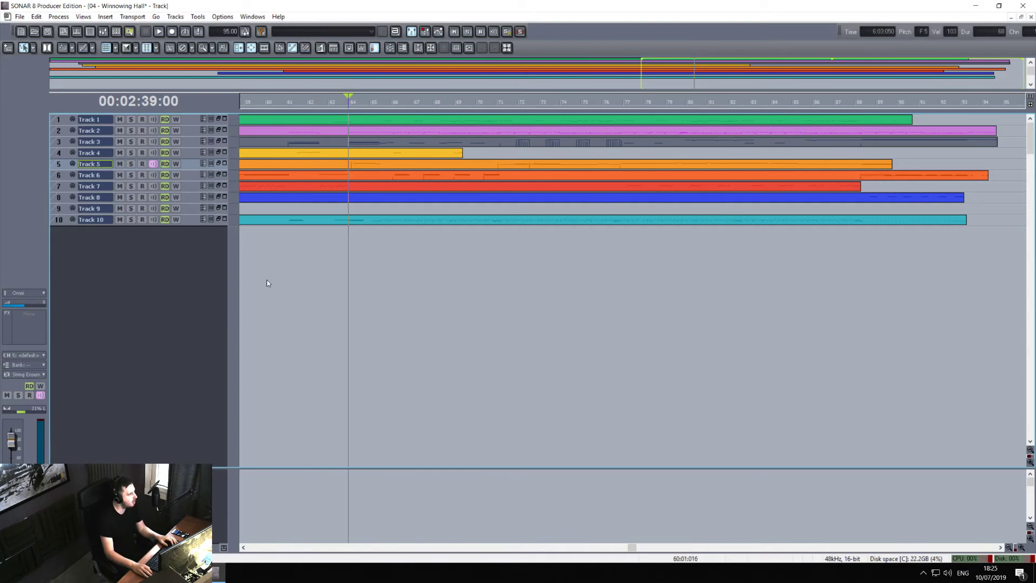
- Enlarge Track 2, solo it and play it from measure 64
double_click(155, 133)
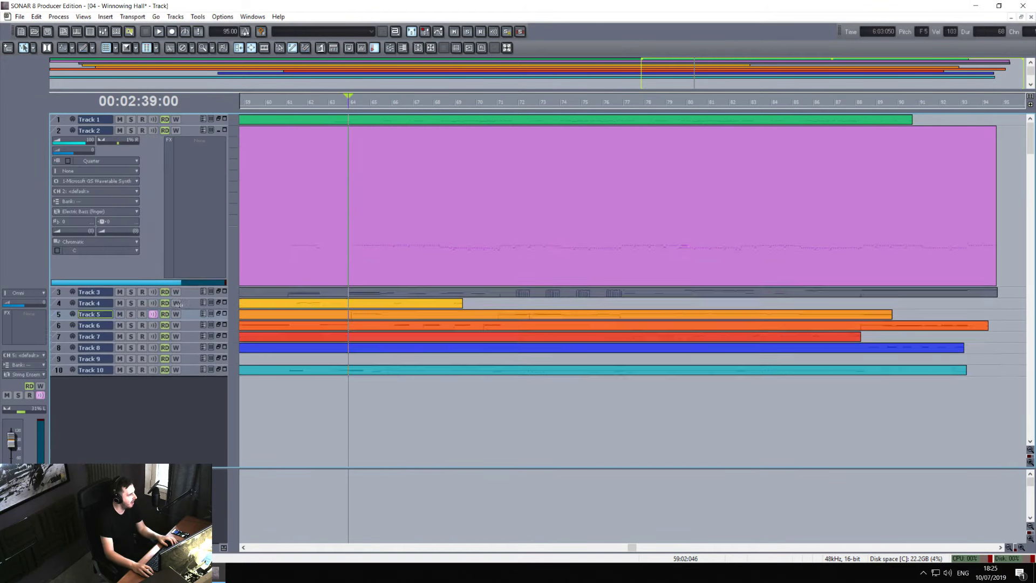
left_click(131, 131)
key("space")
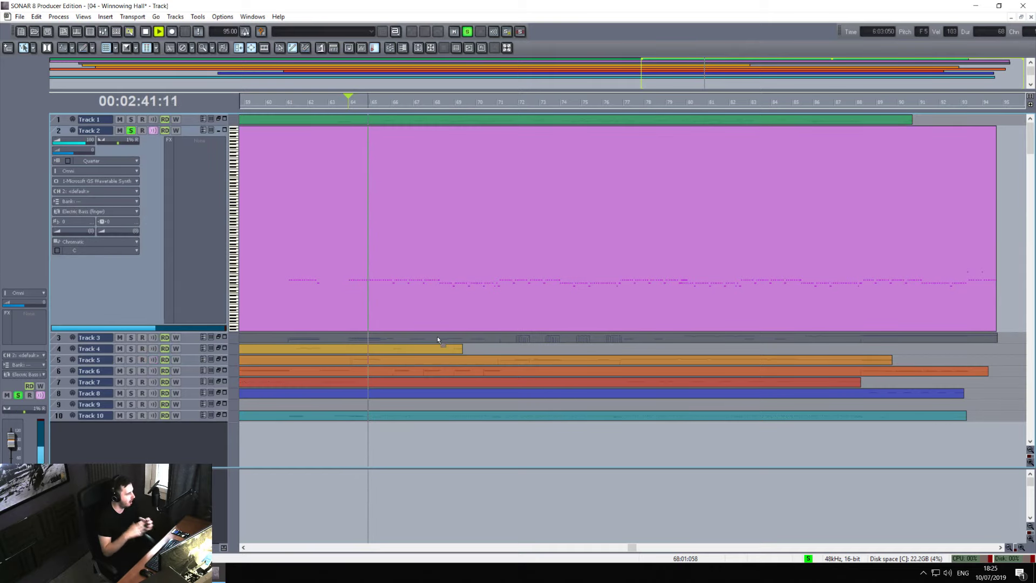
- Open Track 2's clip in the Piano Roll, follow its bass notes through the closing measures and stop playback
double_click(408, 294)
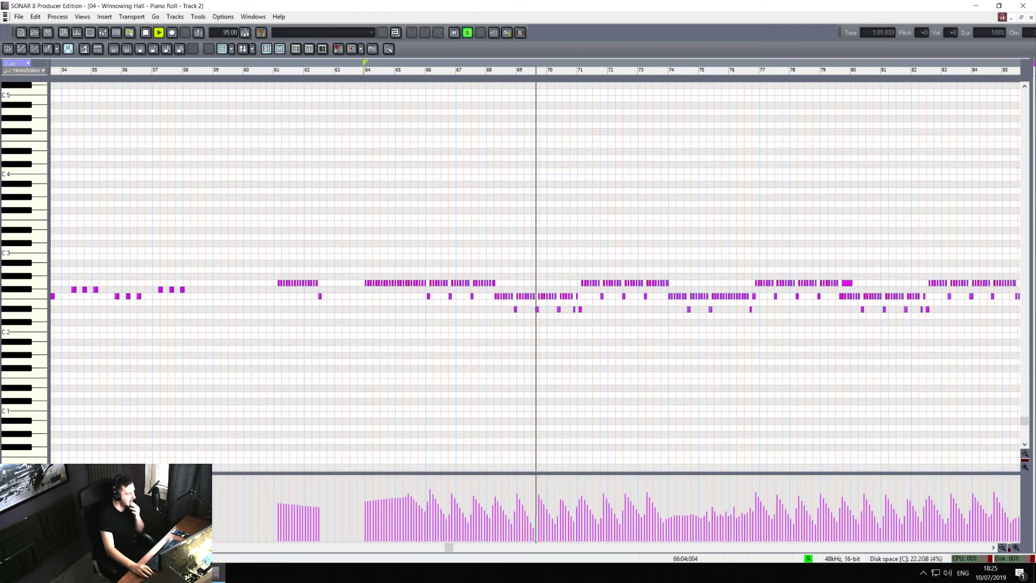
left_click_drag(447, 548, 504, 552)
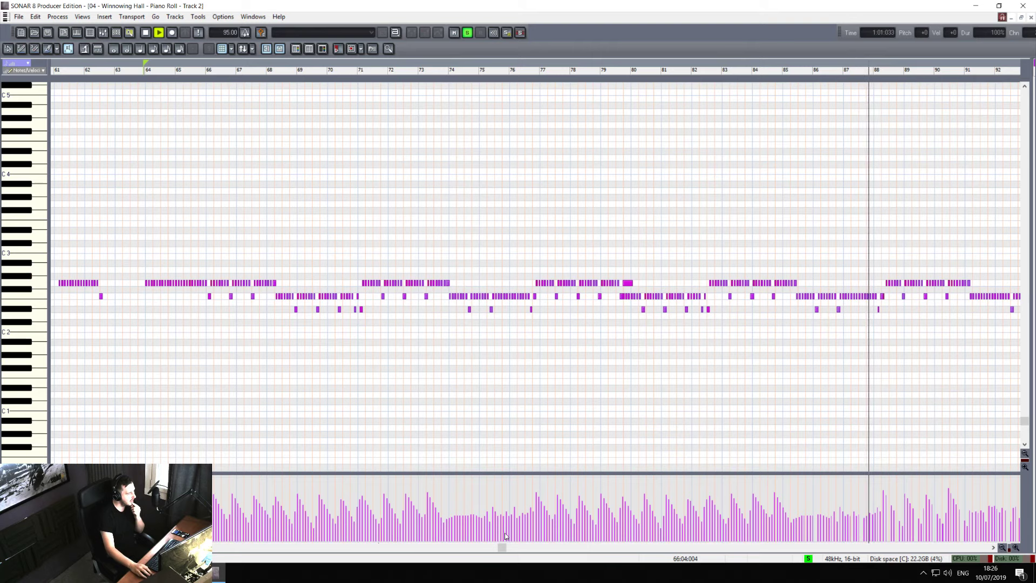
left_click_drag(499, 548, 583, 548)
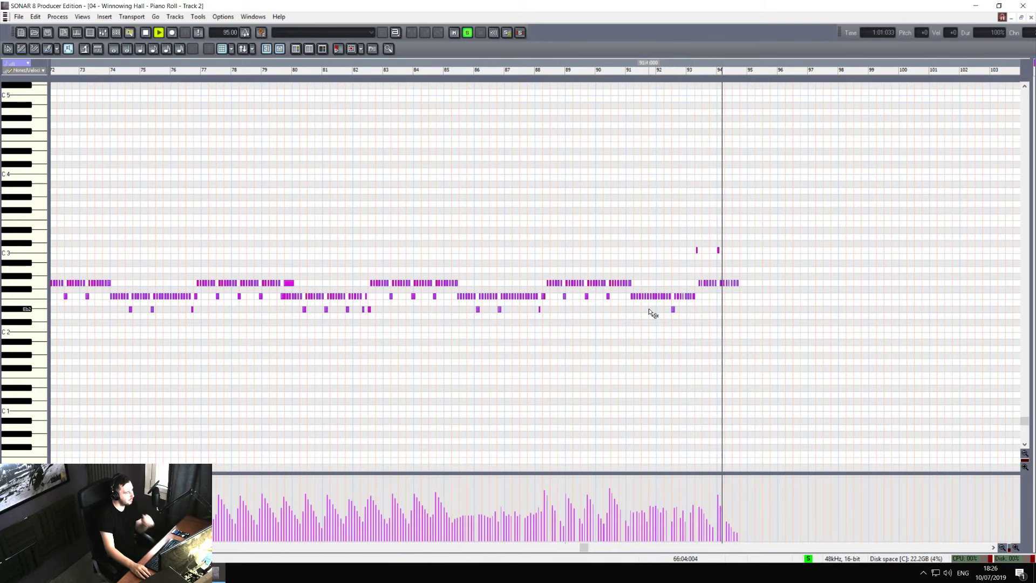
key("space")
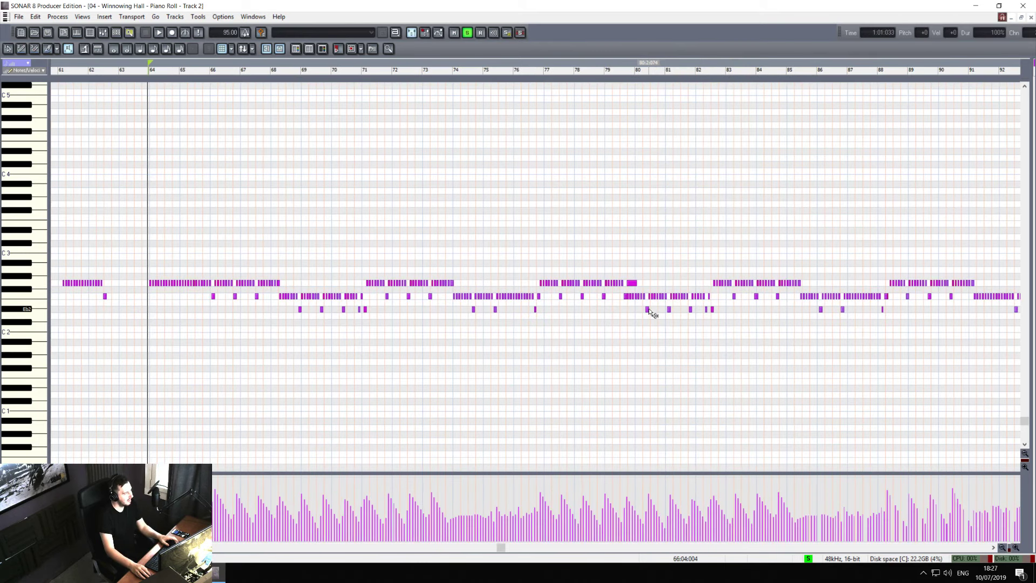
- Restart playback from measure 64, unsolo Track 2 and shrink its lane to a thin strip
key("space")
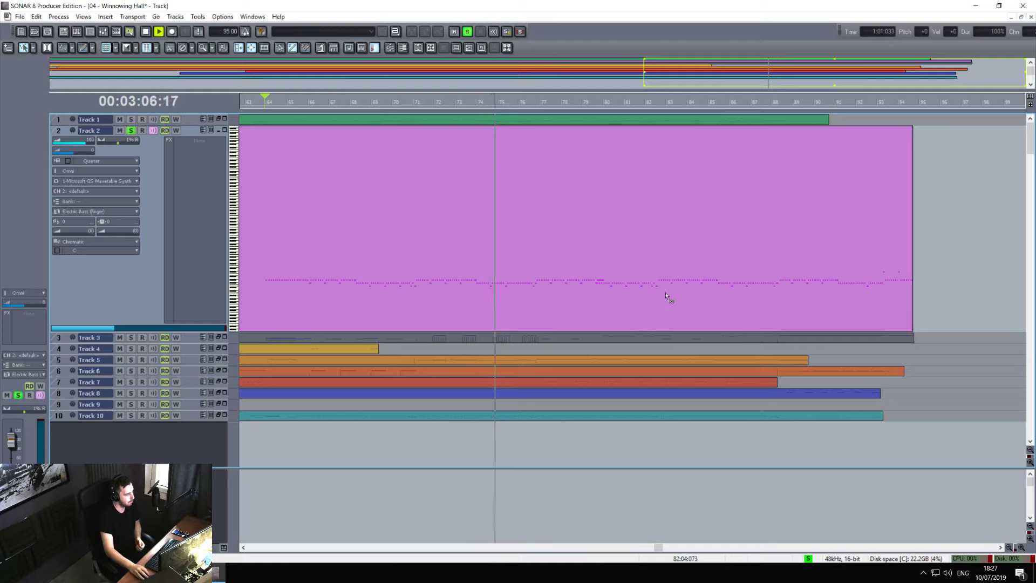
left_click(130, 131)
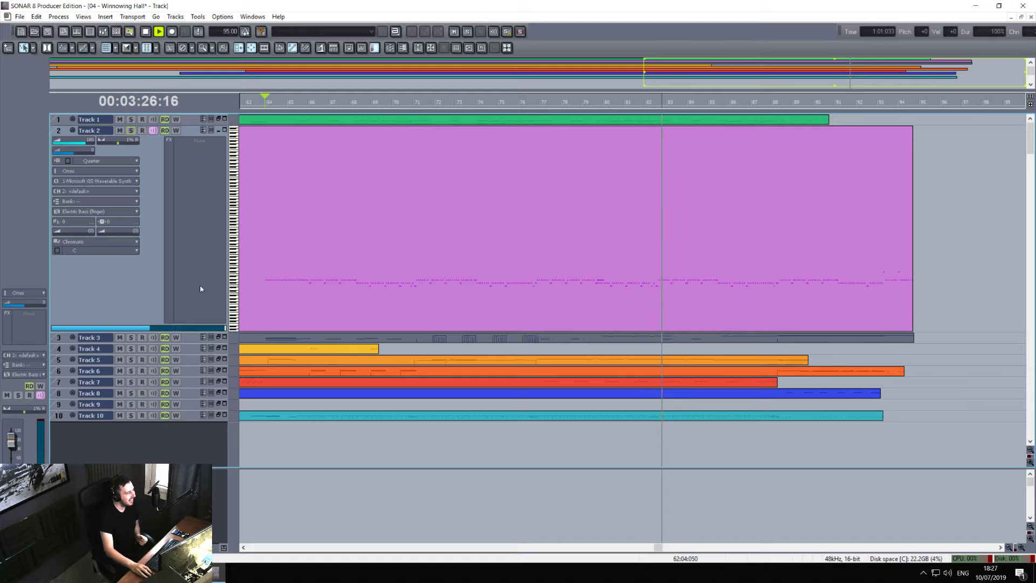
left_click_drag(170, 329, 183, 140)
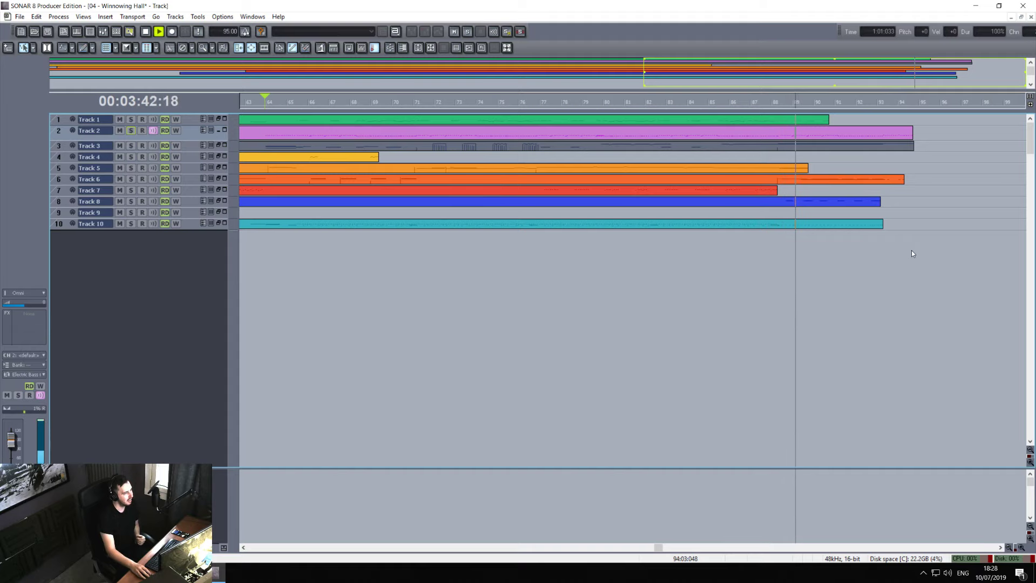
- Select the clips on all tracks, view them together in the Piano Roll and follow playback to the end before stopping
key("ctrl+a")
right_click(560, 212)
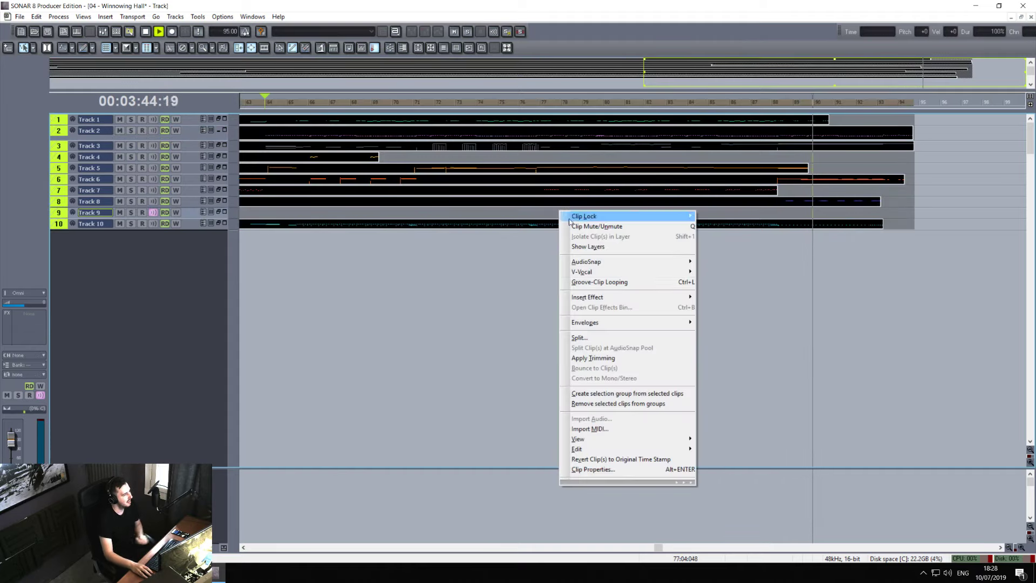
mouse_move(674, 436)
left_click(707, 438)
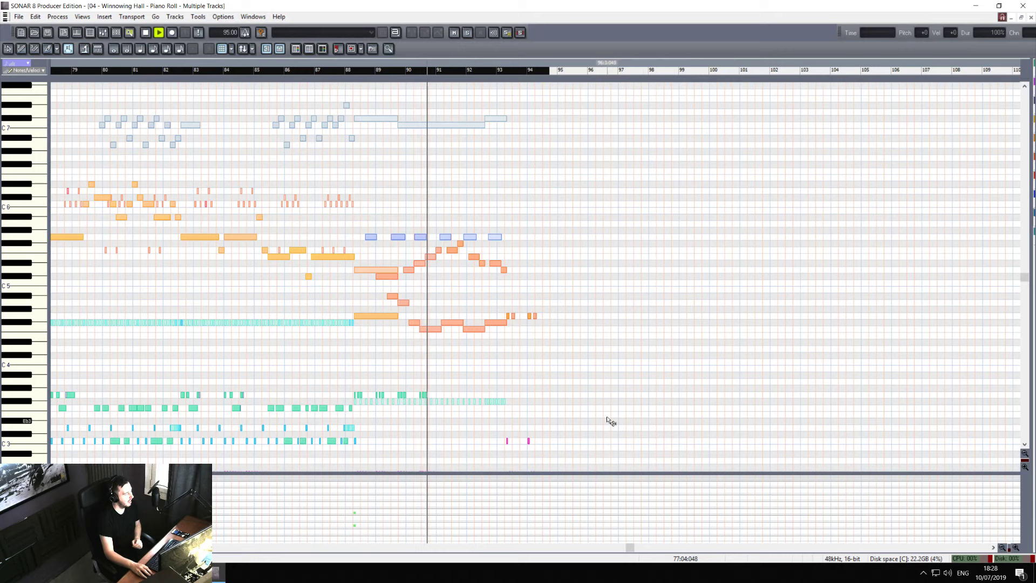
left_click_drag(630, 547, 549, 548)
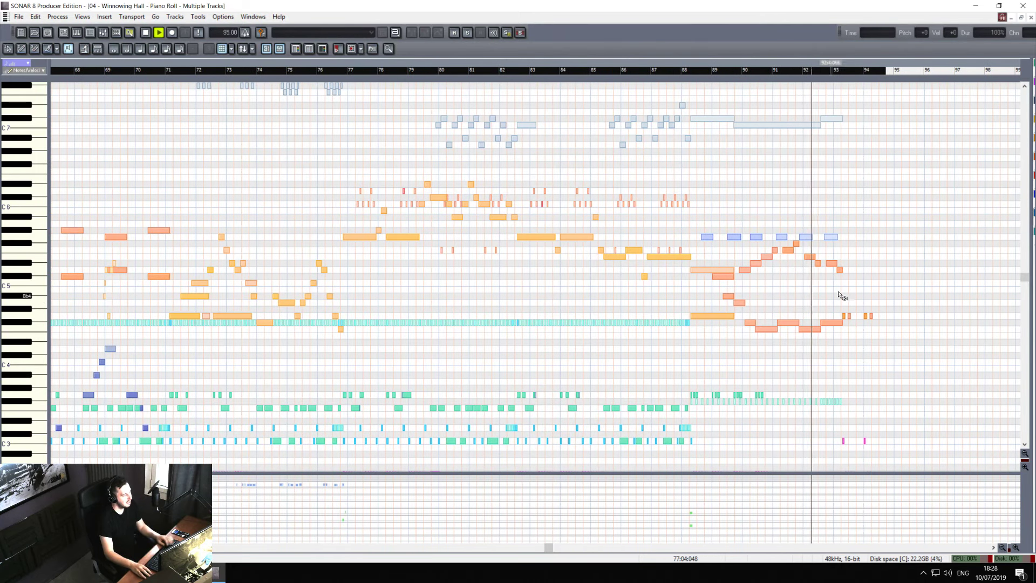
key("s")
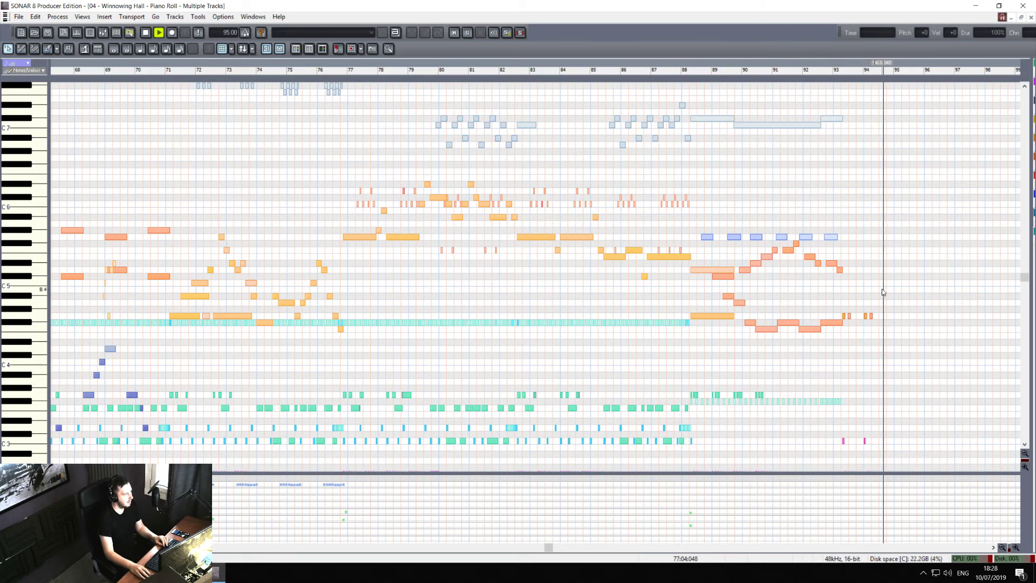
key("space")
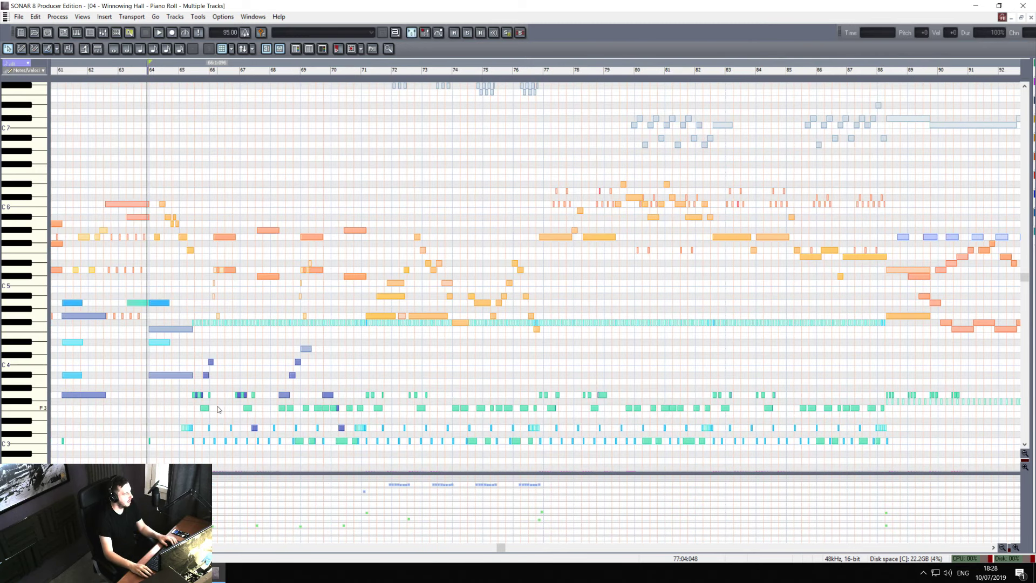
- Highlight the cyan and red-orange tracks' notes around measures 65–66, plus the navy and green tracks' notes in the song's opening measures
left_click(187, 427)
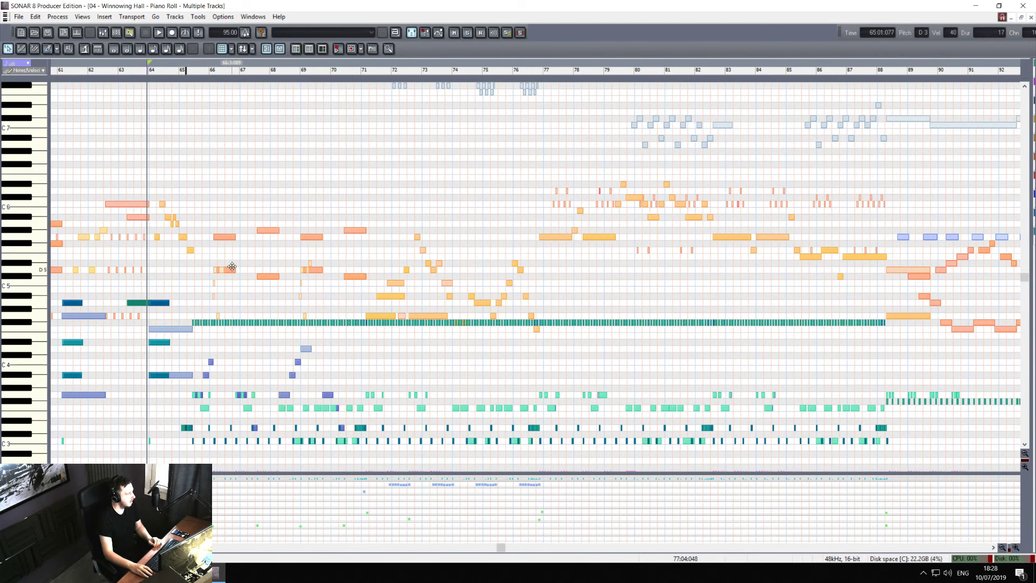
left_click(228, 238)
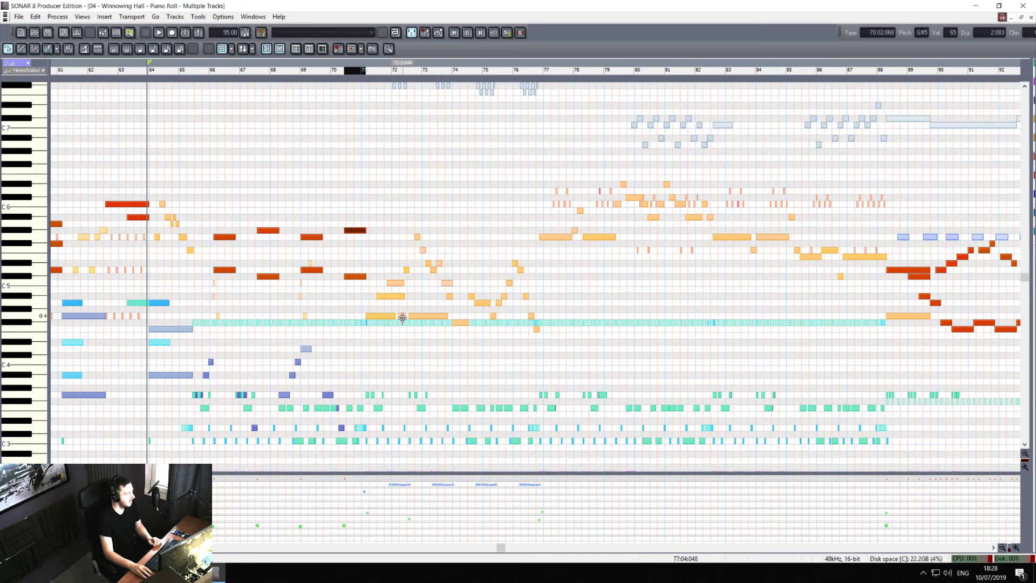
key("w")
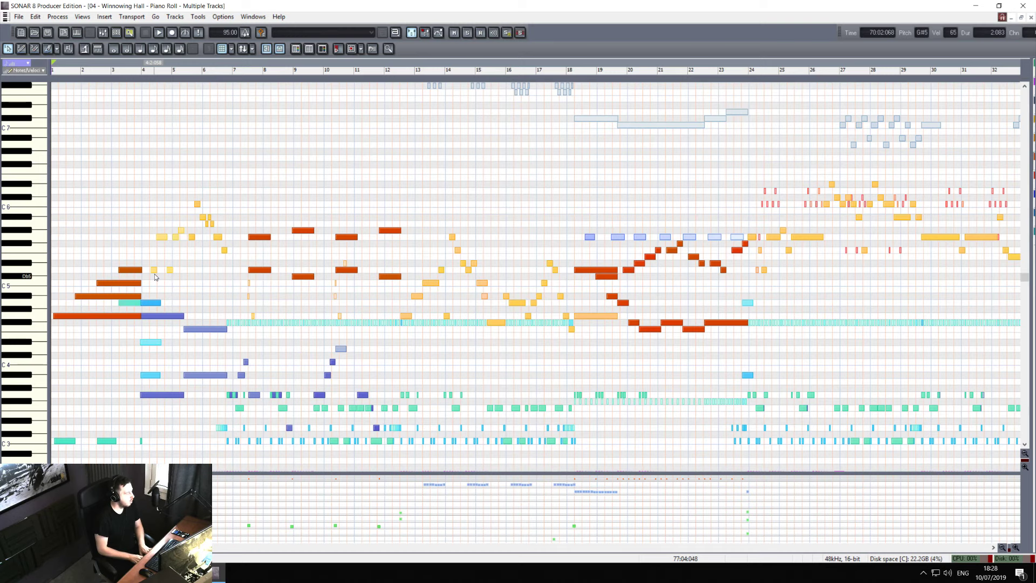
scroll(165, 372, "down", 2)
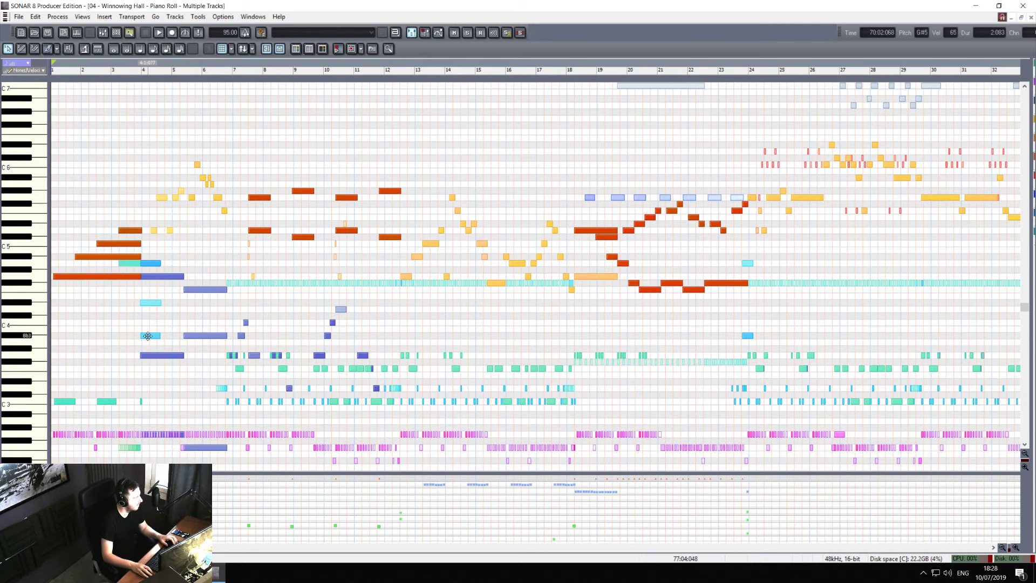
left_click(197, 448)
scroll(192, 451, "down", 3)
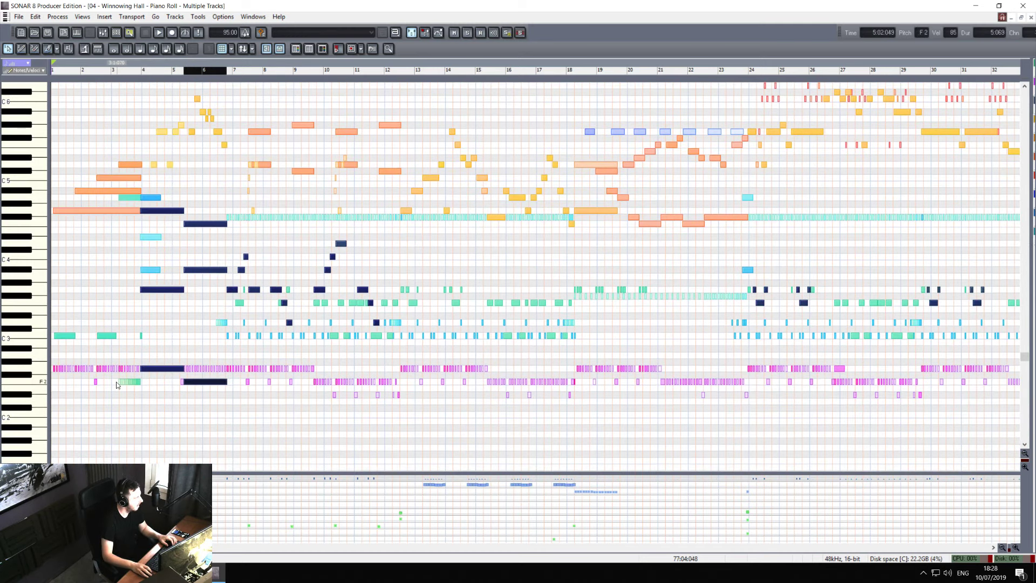
left_click(104, 336)
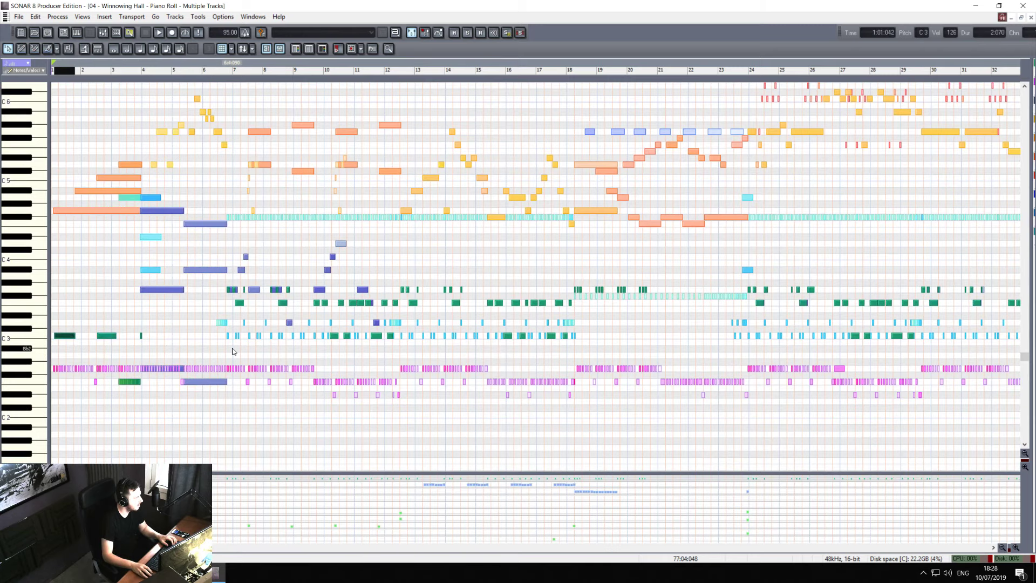
- Close the Piano Roll and enlarge the lanes of Tracks 10 and 8
left_click(1031, 18)
left_click_drag(179, 228, 178, 385)
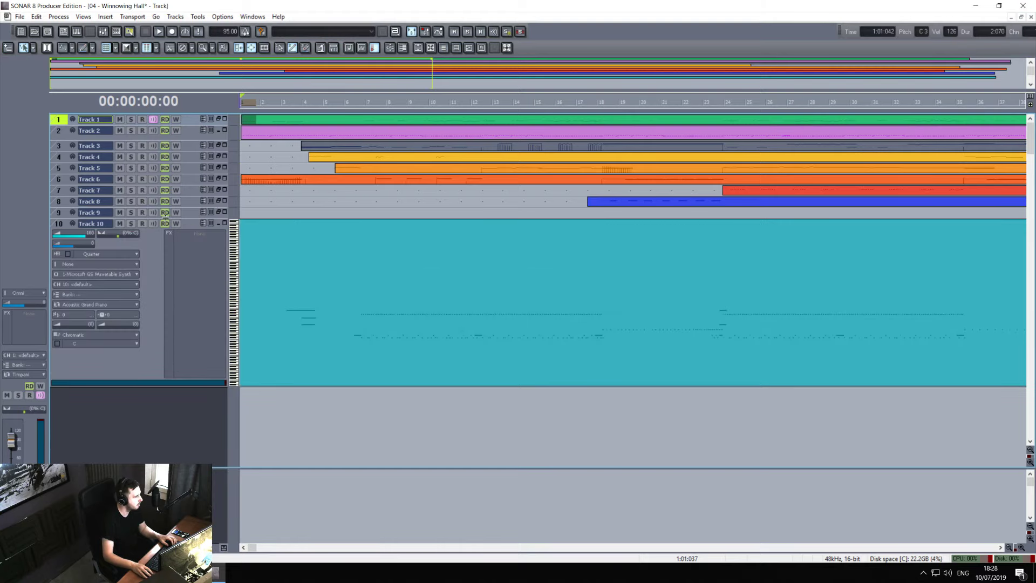
left_click_drag(166, 207, 166, 330)
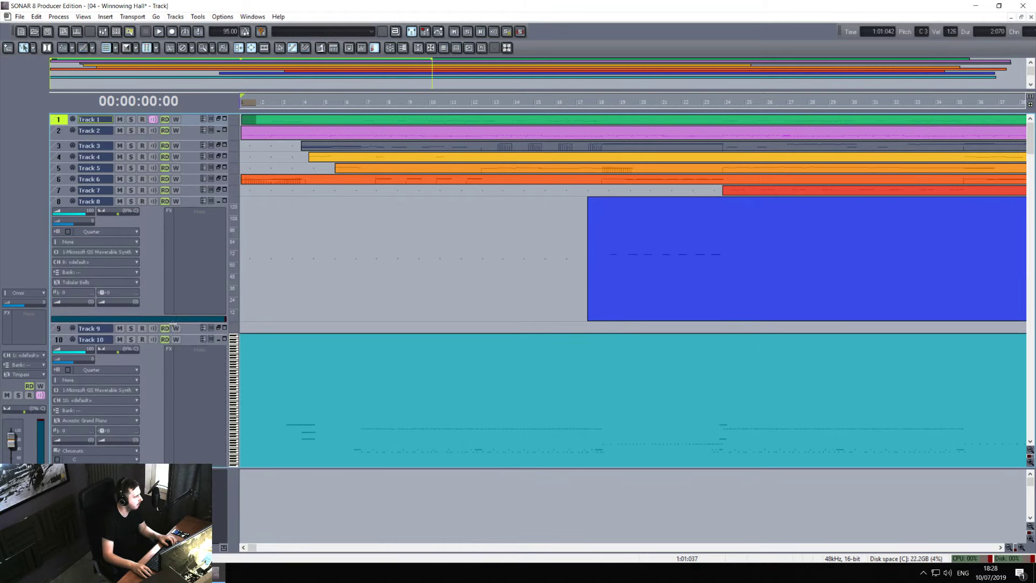
- Open Track 8's Tubular Bells clip in the Piano Roll and play from midway through measure 17
left_click(603, 252)
double_click(603, 252)
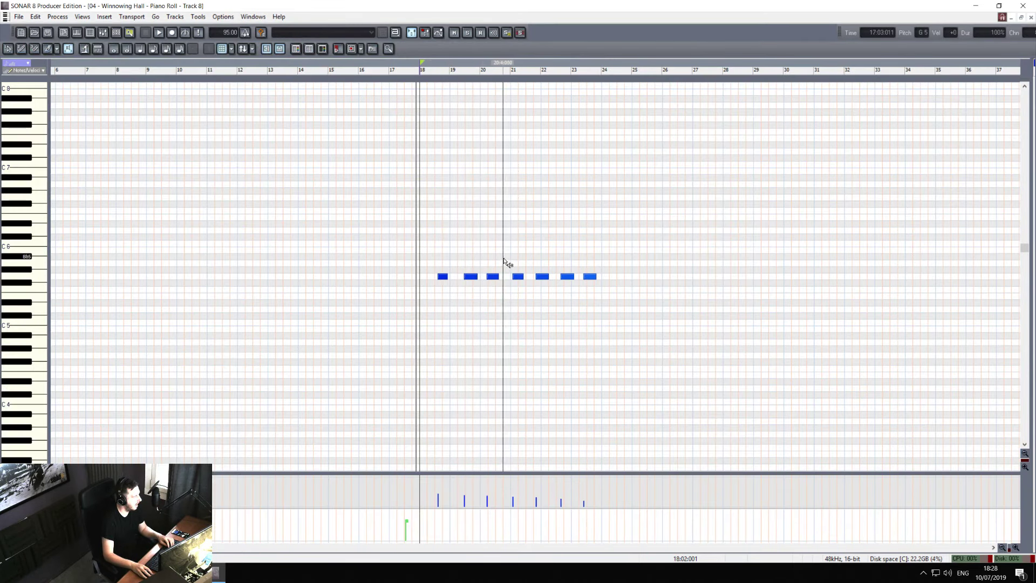
left_click(568, 240)
left_click(433, 250)
left_click(420, 250)
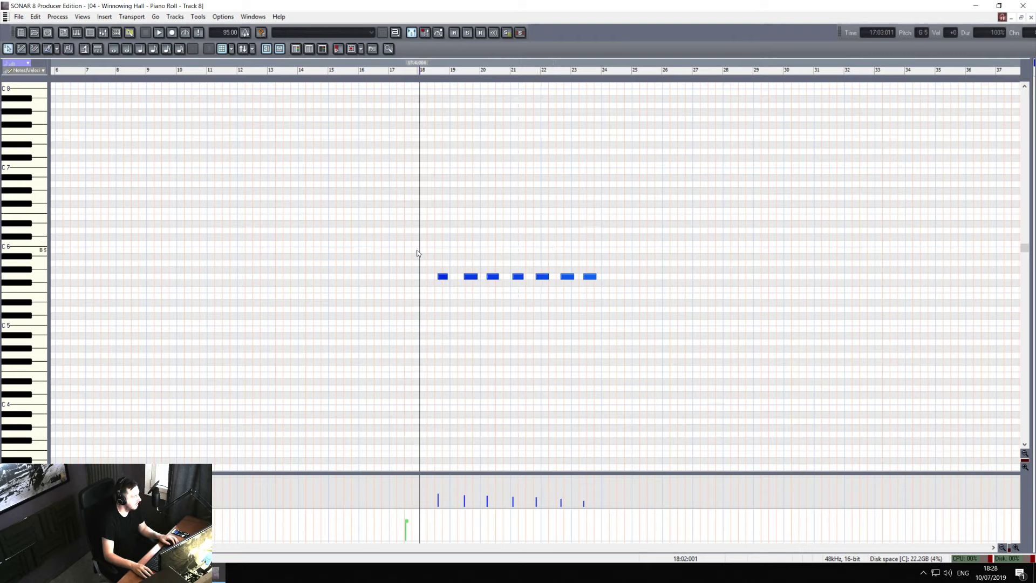
left_click(405, 253)
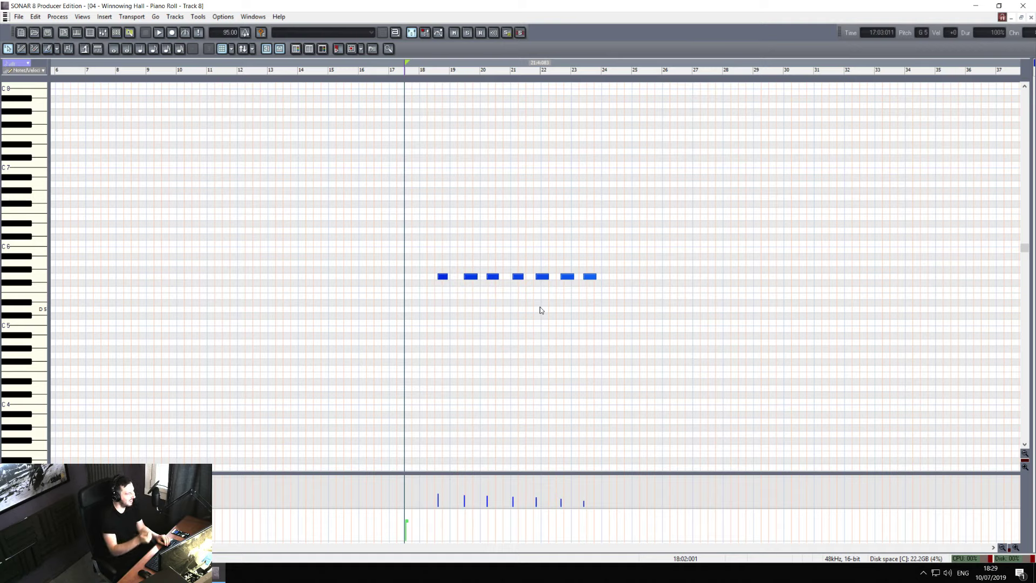
key("space")
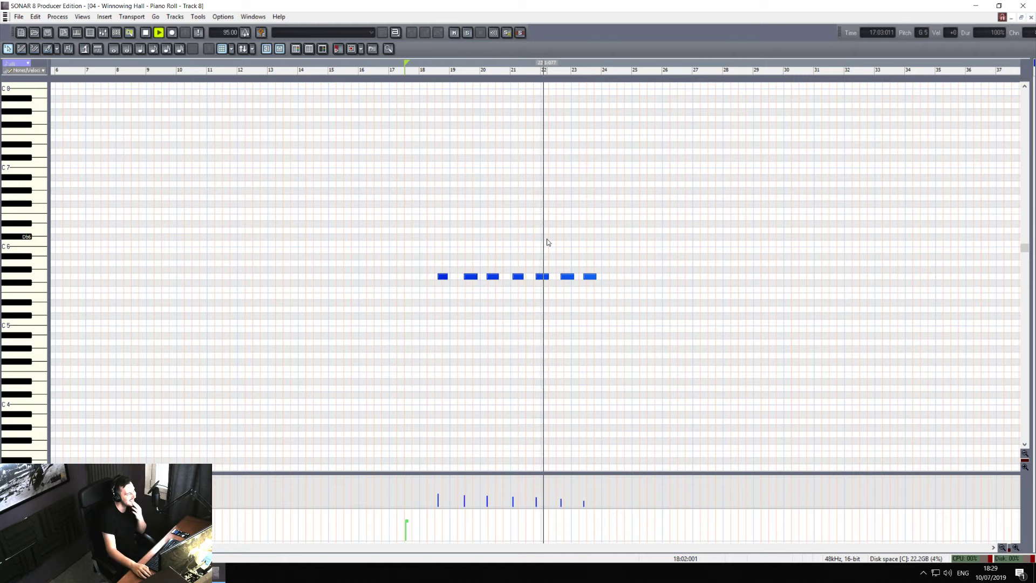
- Close Track 8's Piano Roll, stop playback and rewind the project to the start
left_click(1030, 18)
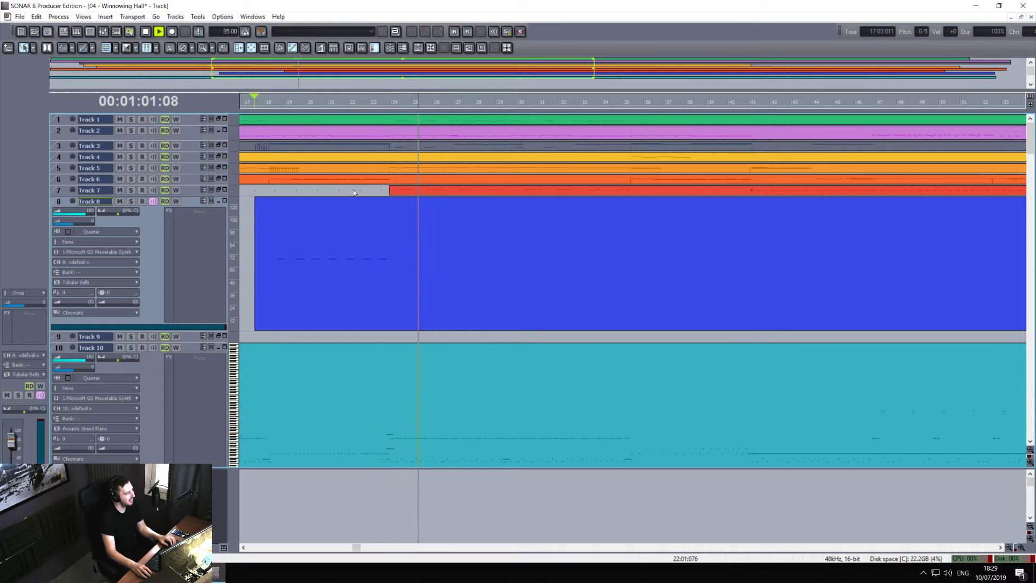
key("space")
key("w")
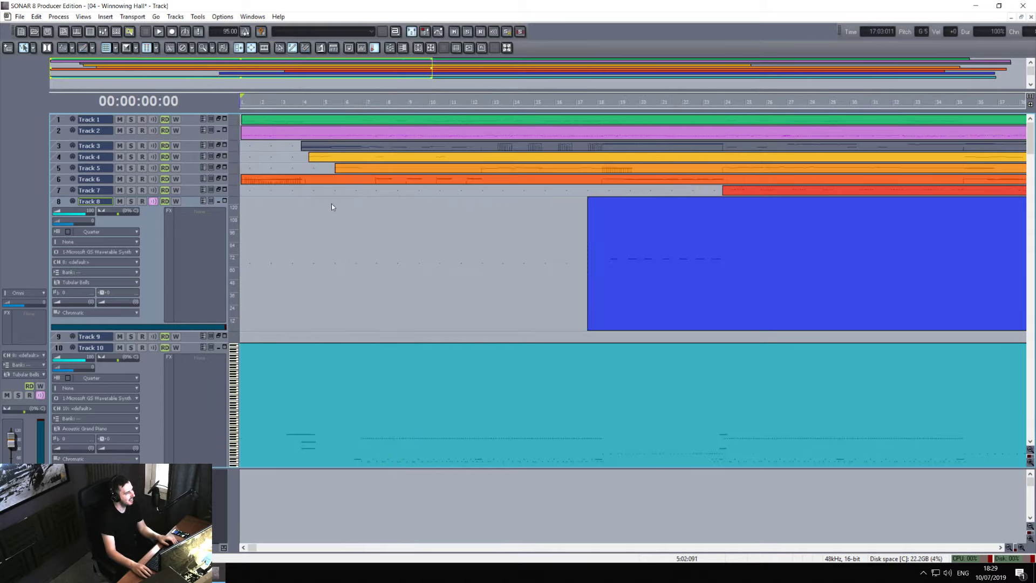
- Select the clips on all tracks, shrink Track 8's lane and open the selection together in the Piano Roll
key("ctrl+a")
left_click_drag(172, 331, 172, 213)
right_click(364, 207)
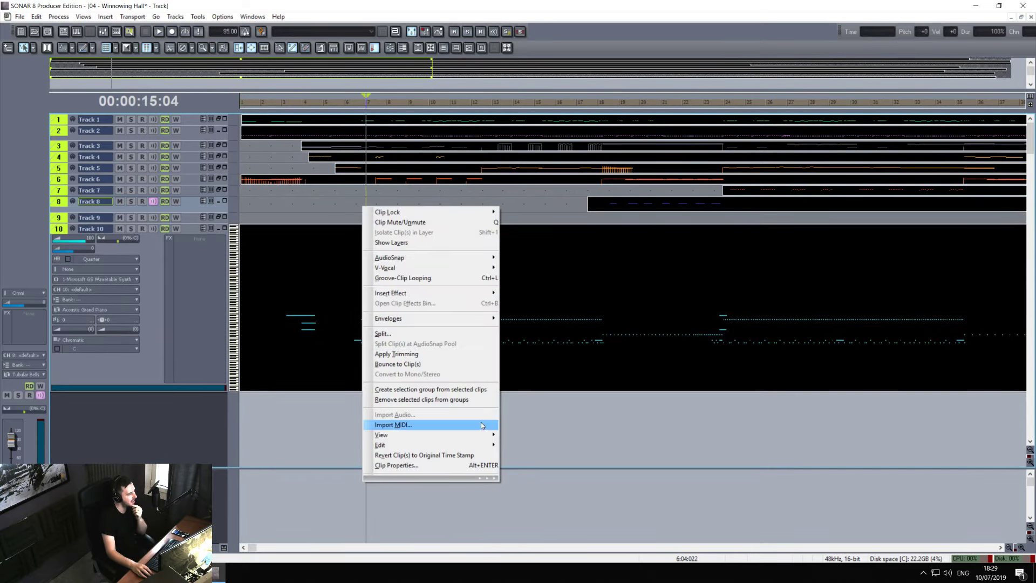
mouse_move(486, 434)
left_click(518, 431)
scroll(392, 254, "down", 5)
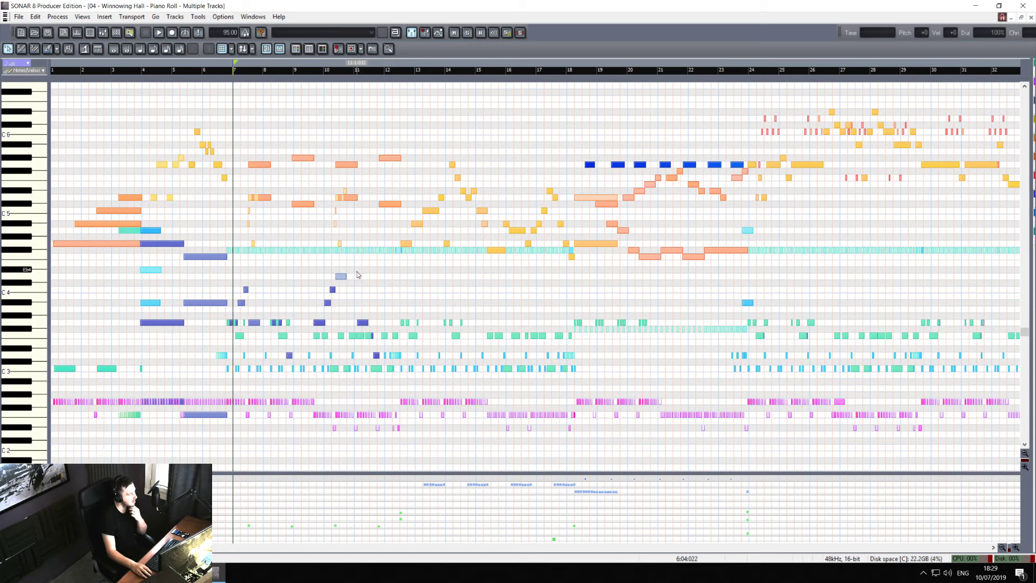
- Pick the long G4 note starting in measure 18 and survey the lower parts through measure 62
left_click(602, 244)
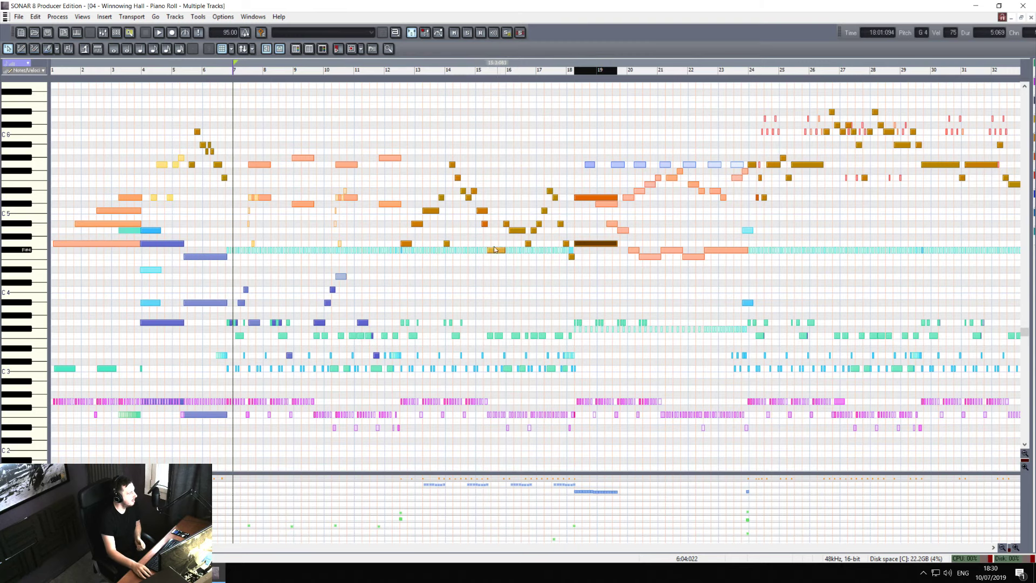
scroll(360, 376, "down", 2)
scroll(414, 375, "down", 2)
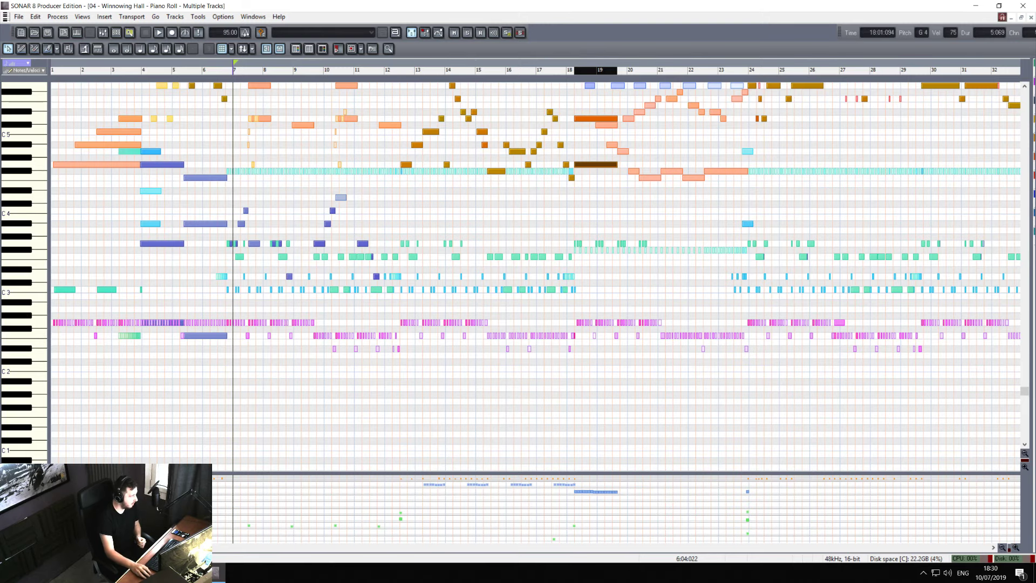
scroll(536, 302, "right", 10)
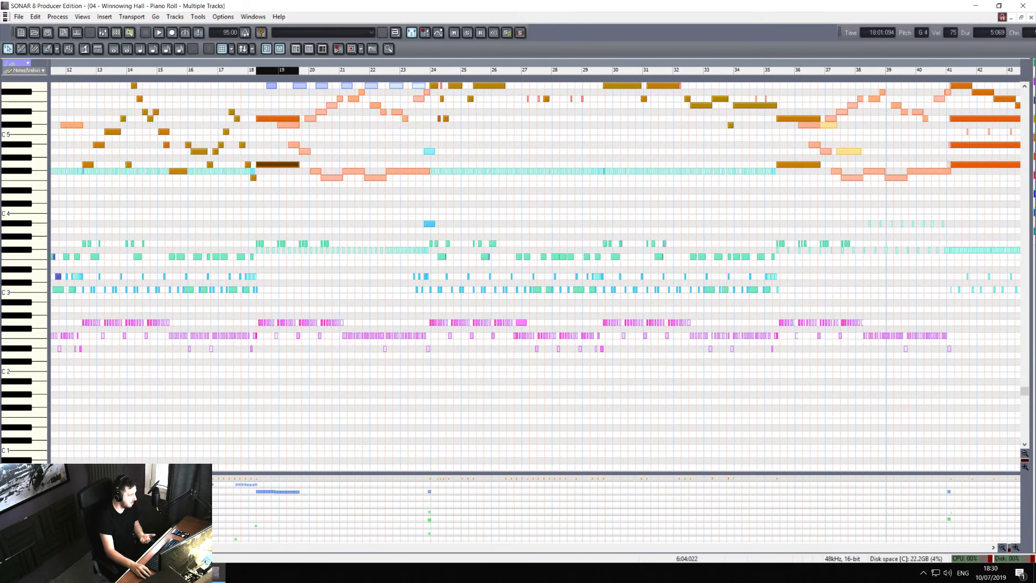
left_click_drag(207, 547, 283, 548)
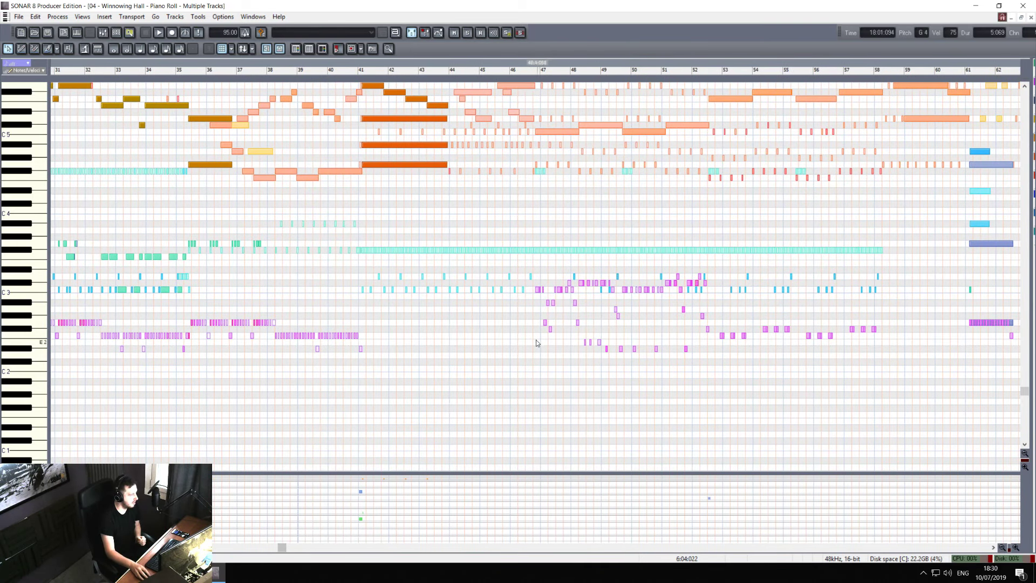
left_click_drag(283, 548, 132, 547)
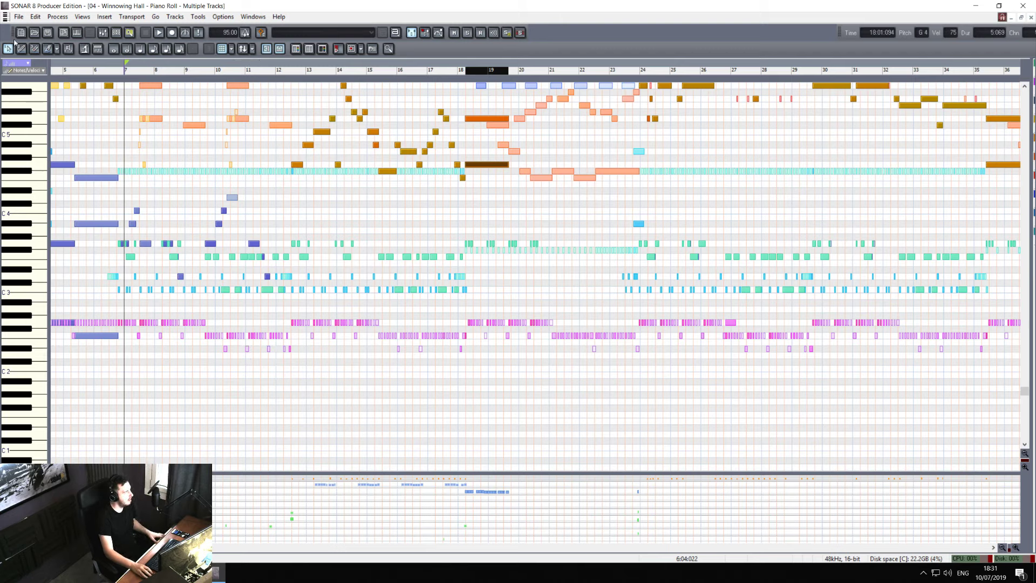
- Open the project "05 - Jach", select the clips on all tracks and open them together in the Piano Roll
left_click(34, 33)
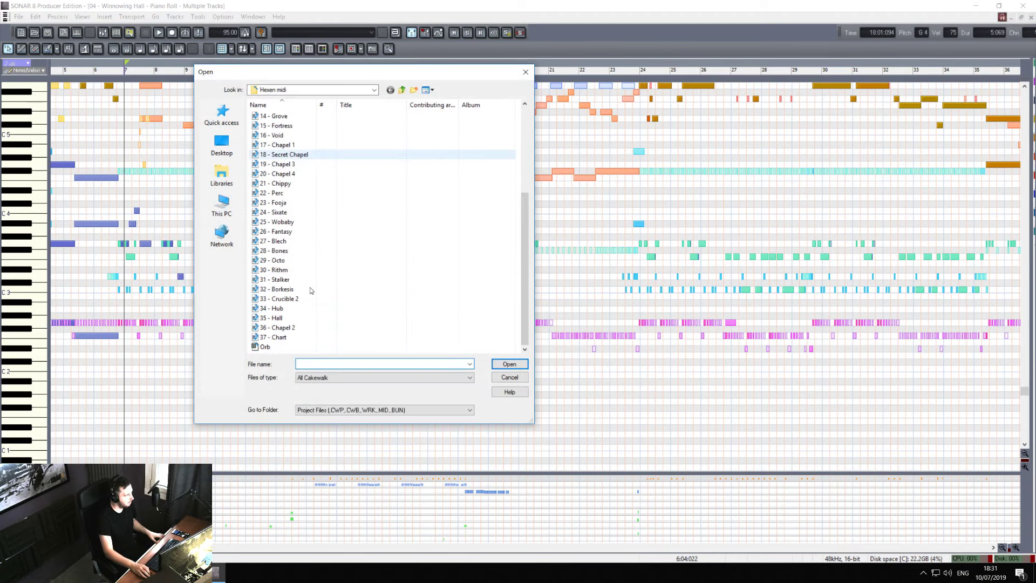
double_click(277, 164)
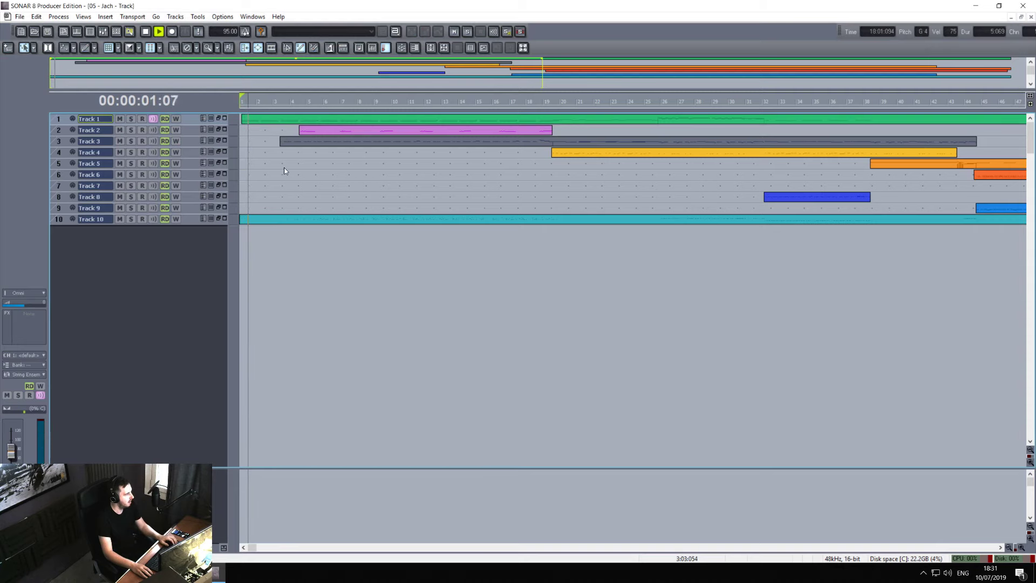
key("ctrl+a")
right_click(252, 172)
left_click(410, 399)
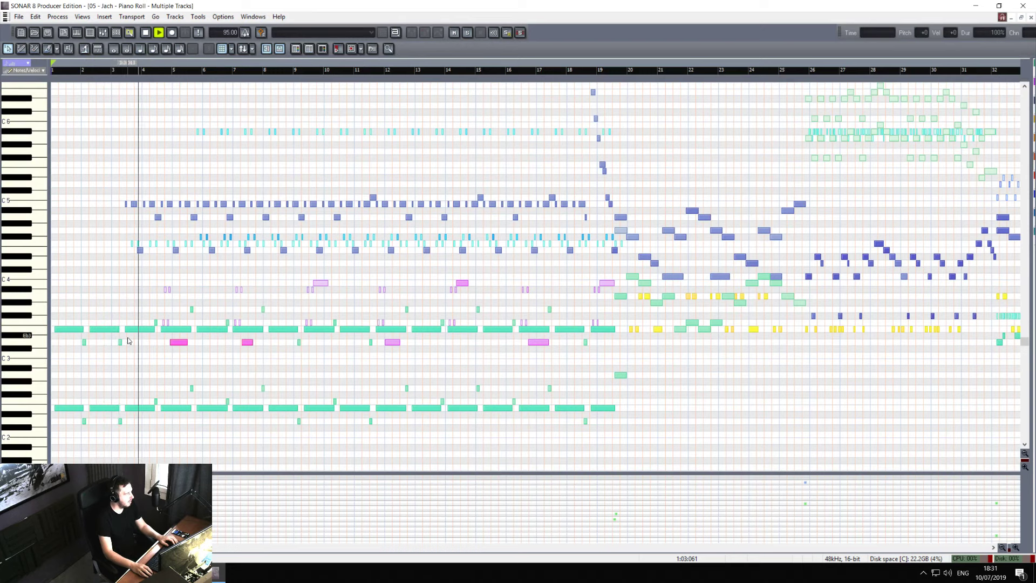
- Stop playback, pick the opening E3 note in Jach and return to the Winnowing Hall Piano Roll
key("space")
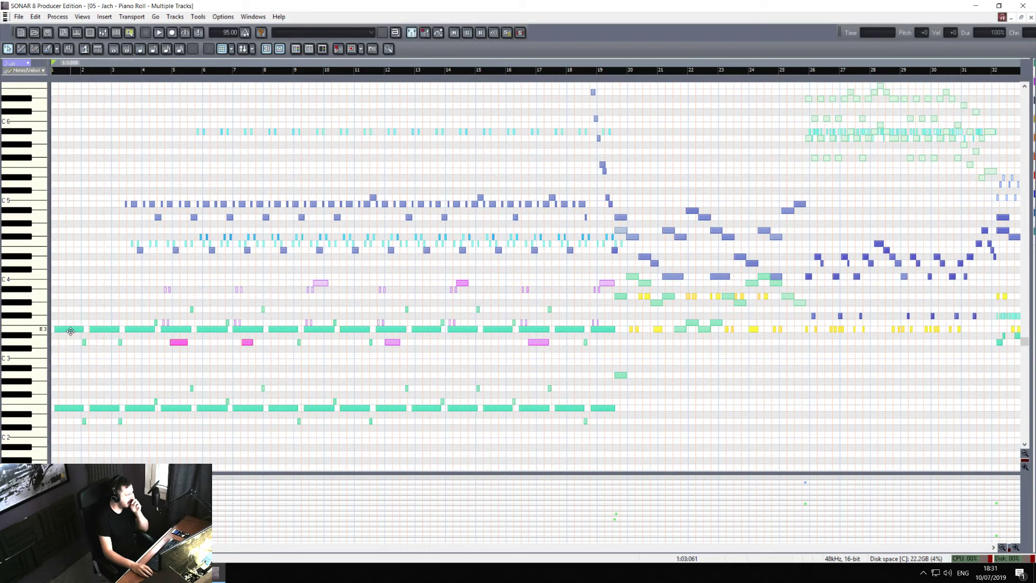
left_click(70, 331)
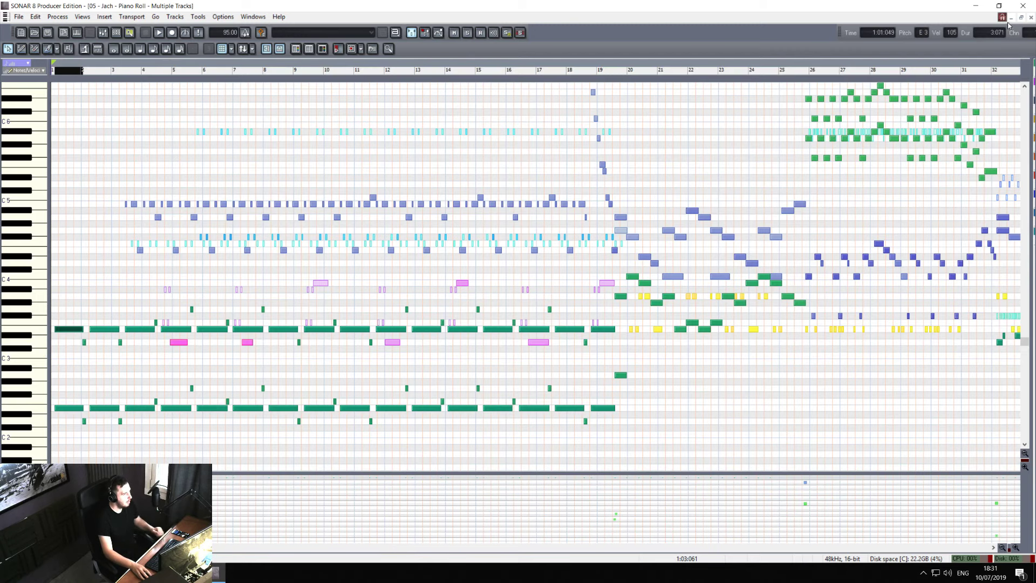
left_click(1031, 18)
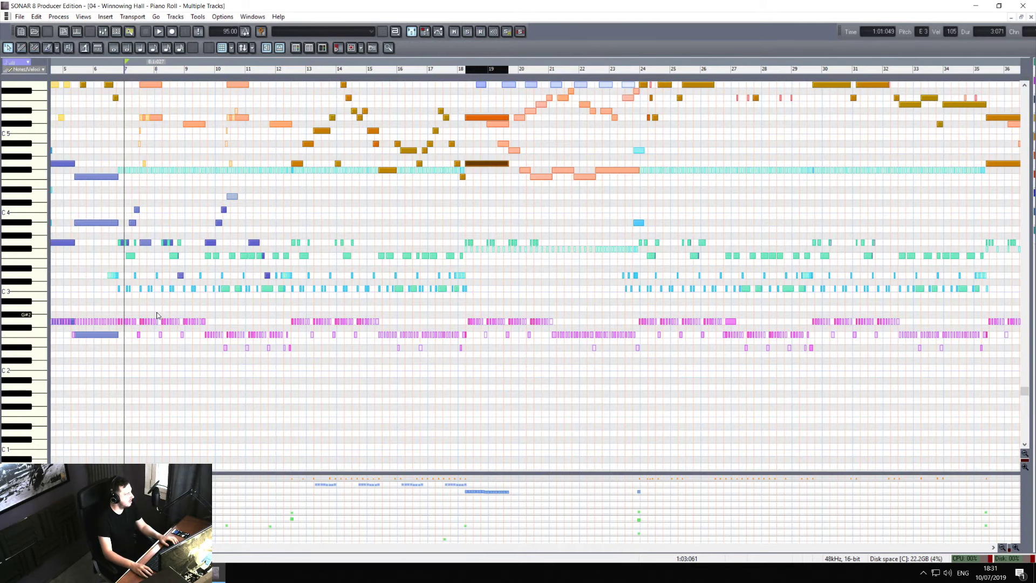
- Pick the repeated G2 note in measure 8 and scrub the arrangement from there to about measure 10
left_click(162, 321)
key("b")
left_click_drag(167, 327, 214, 324)
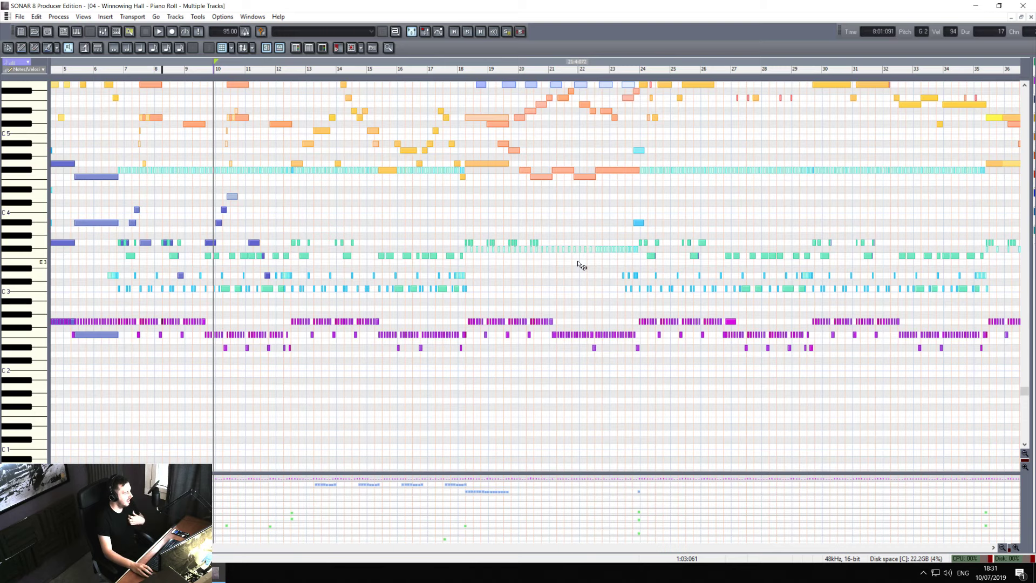
scroll(551, 243, "up", 3)
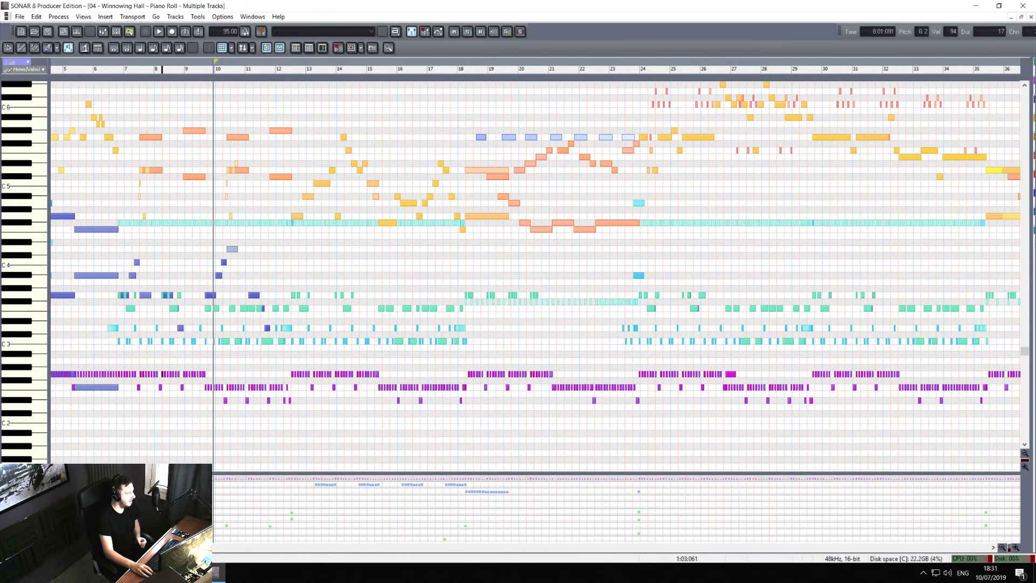
scroll(534, 270, "left", 4)
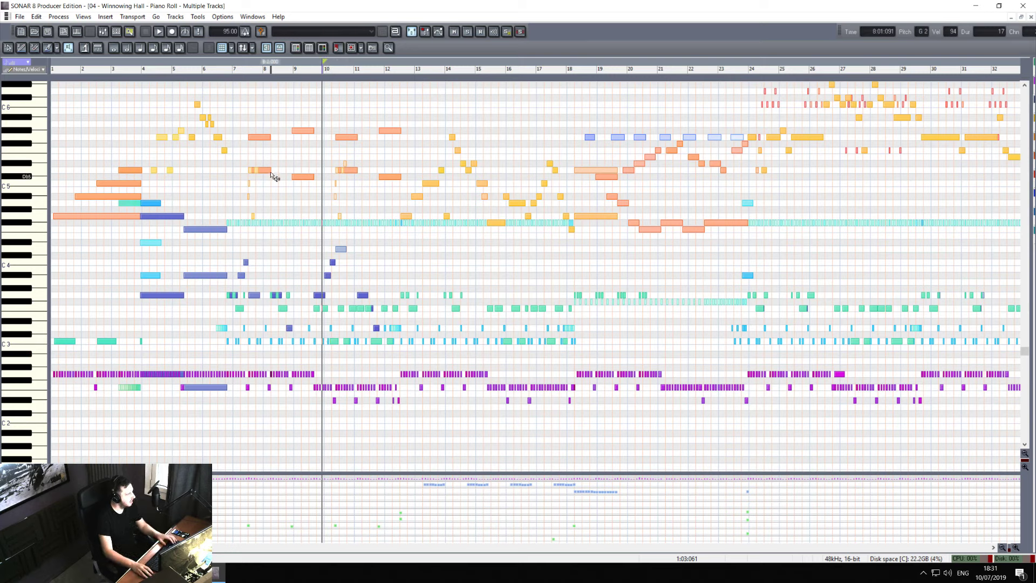
- Pick the Bb4 melody note at the end of measure 12 and move the playback position to measure 17, ending in measure 23
key("s")
left_click(417, 196)
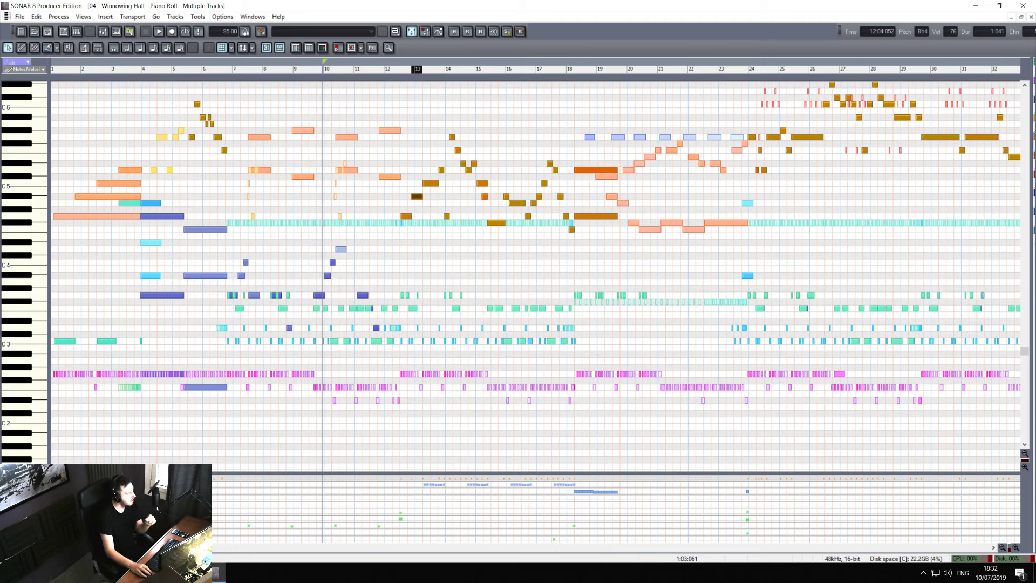
left_click(538, 277)
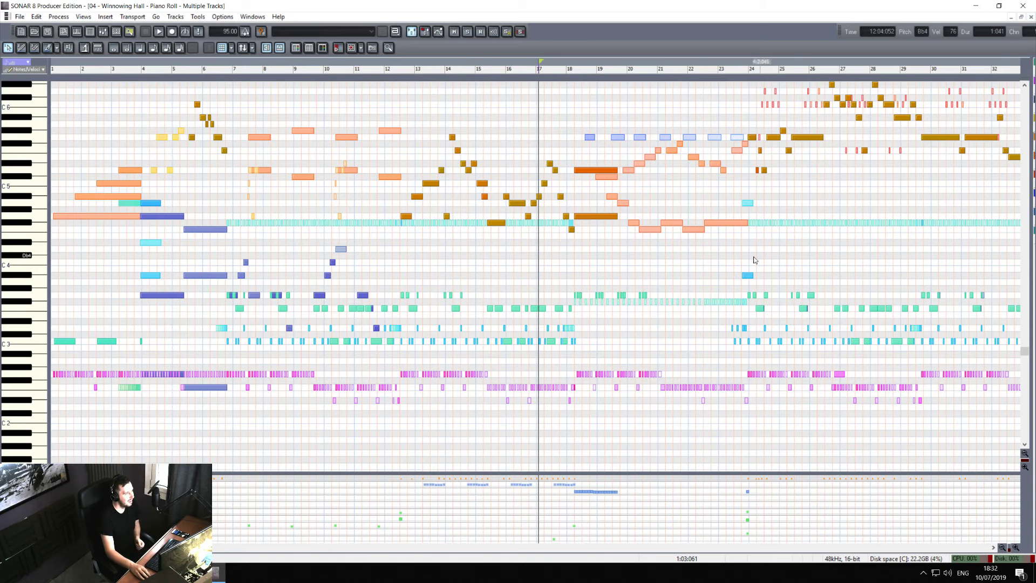
left_click(727, 287)
scroll(727, 289, "up", 3)
scroll(221, 319, "up", 1)
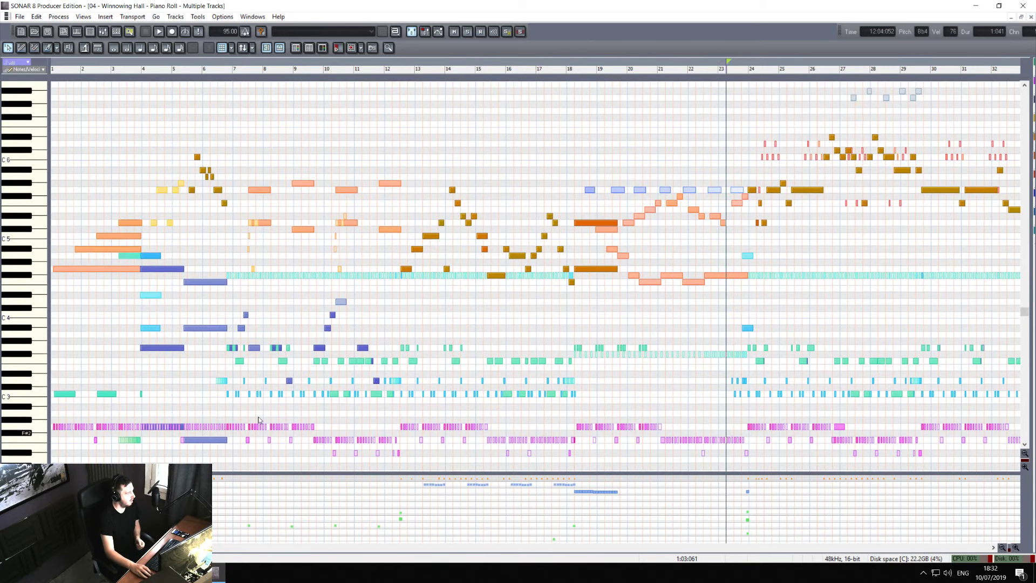
- Pick the long D5 note starting in measure 18 and place the playback position just before that measure
mouse_move(216, 549)
left_mouse_down()
mouse_move(250, 550)
mouse_move(232, 549)
left_mouse_up()
left_click(238, 229)
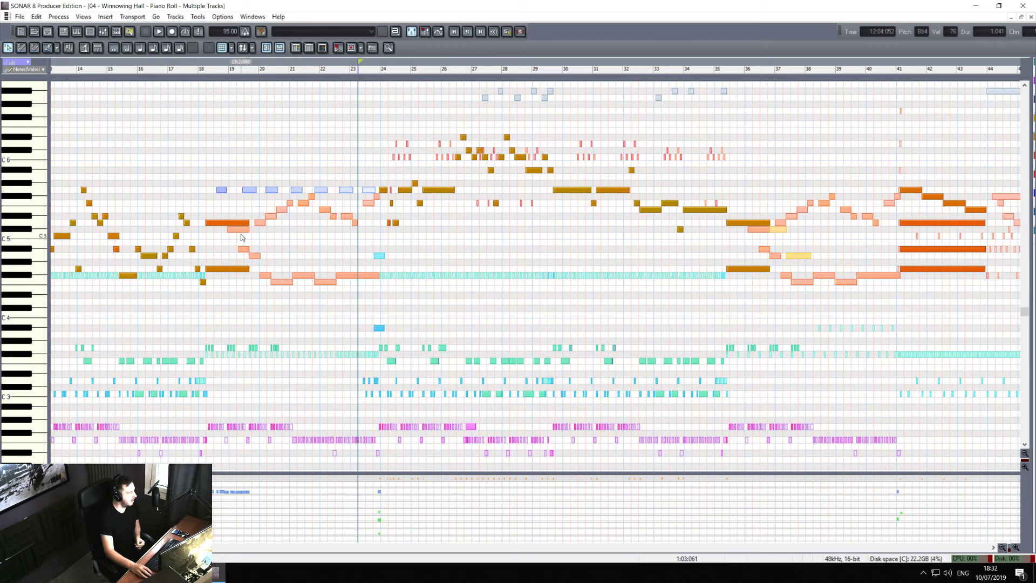
left_click(228, 222)
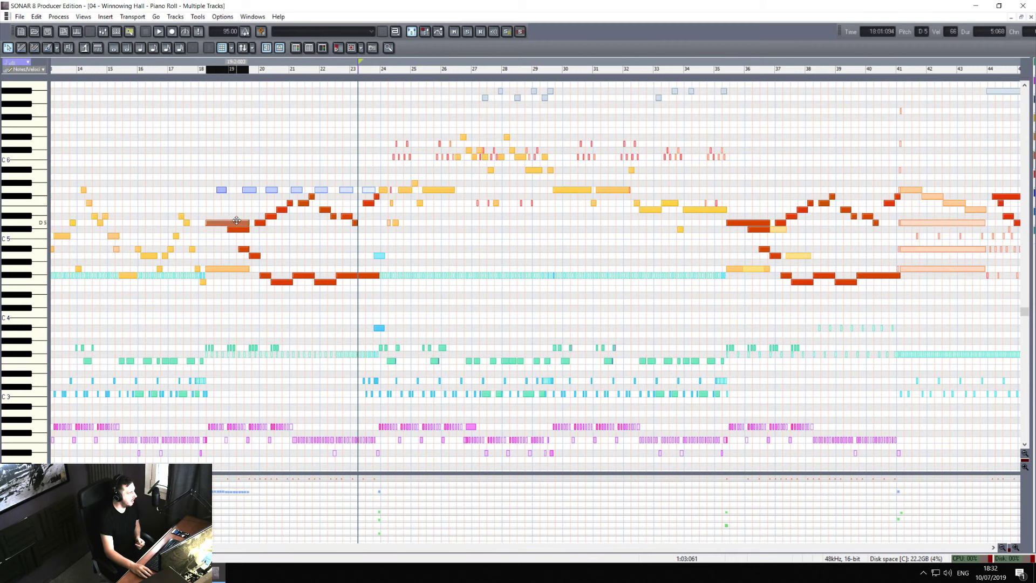
left_click(194, 191)
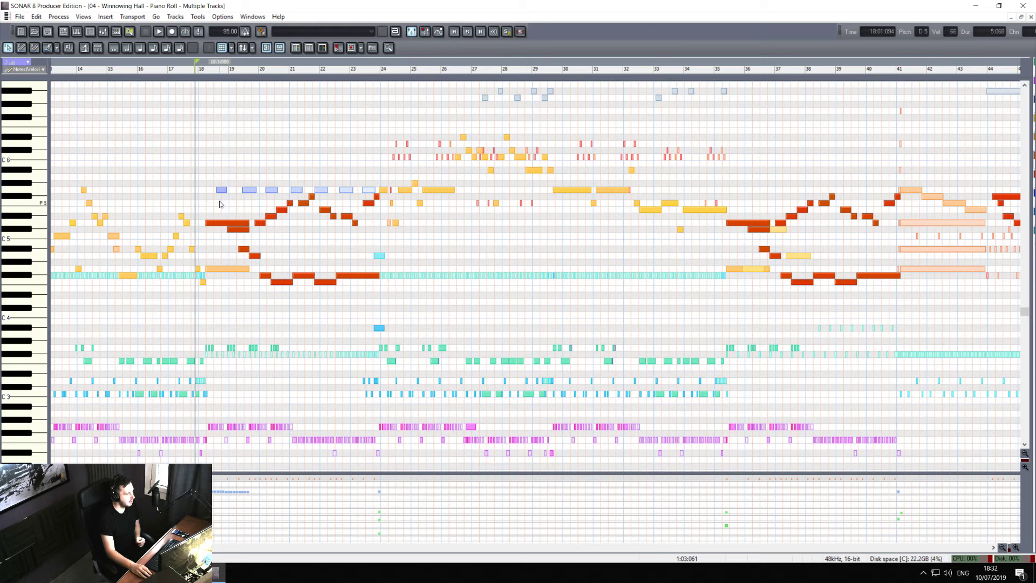
left_click(219, 222)
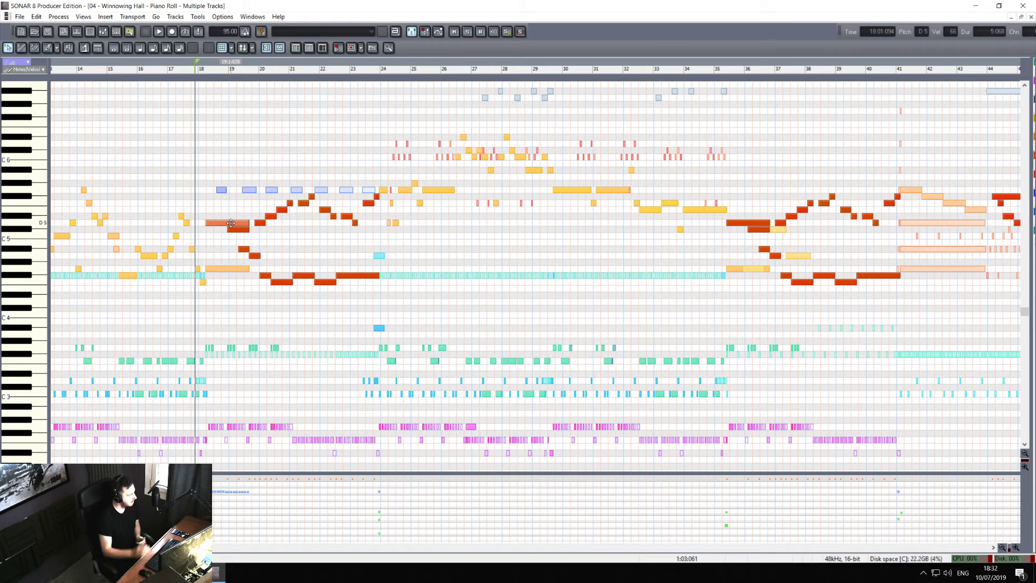
- Open the project "15 - Fortress" and play it from the start
left_click(34, 31)
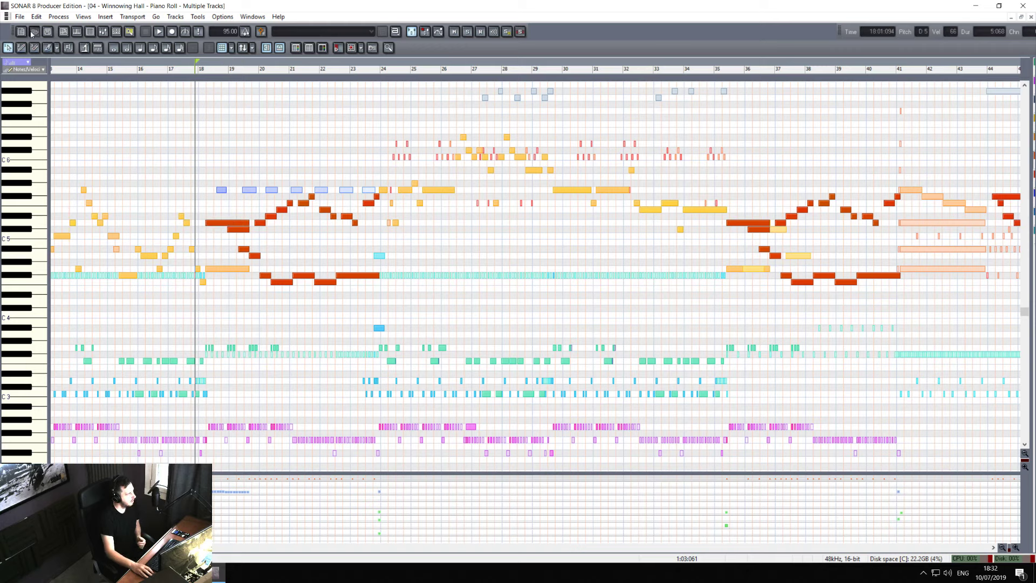
double_click(287, 261)
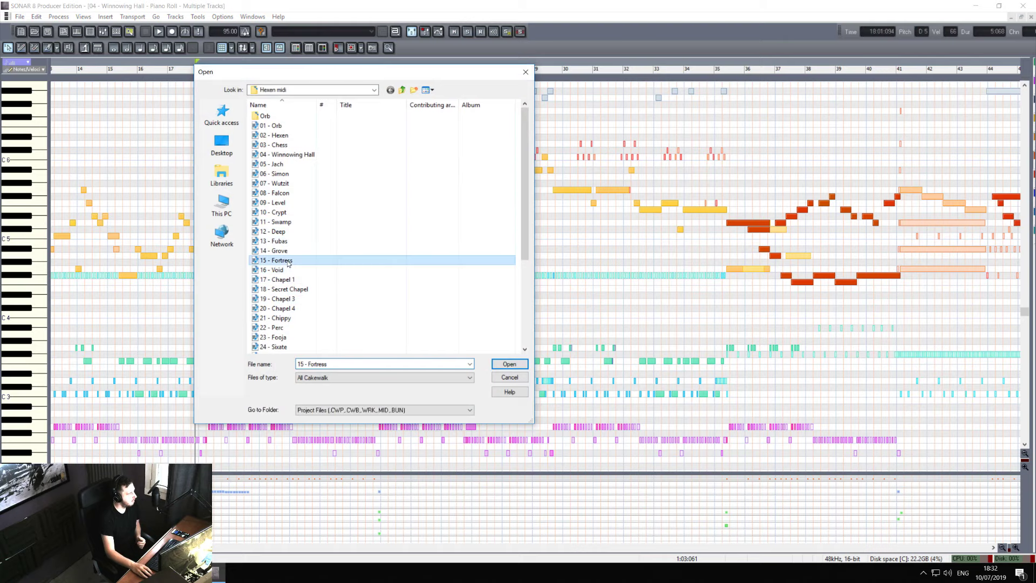
left_click(367, 286)
key("w")
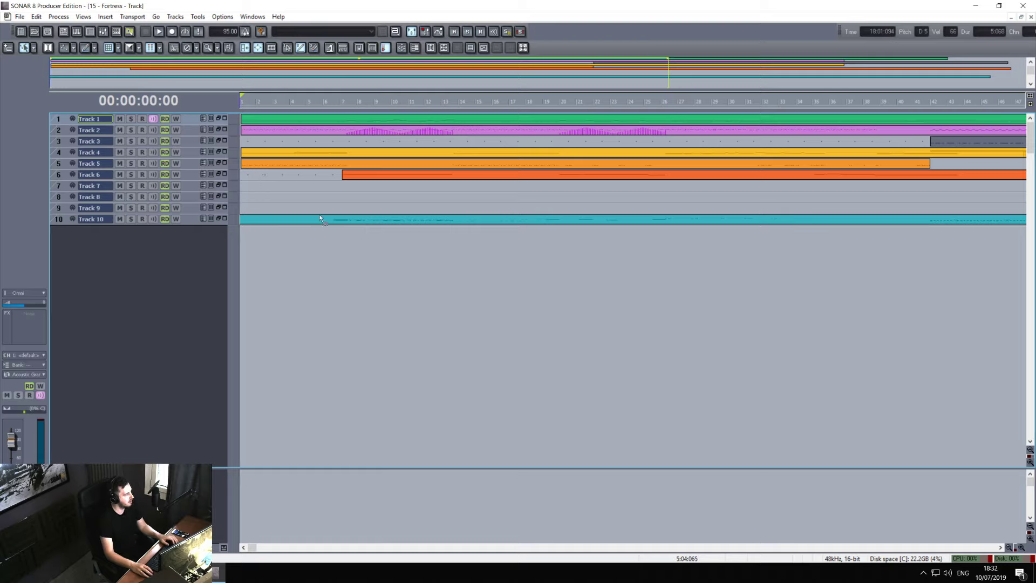
key("space")
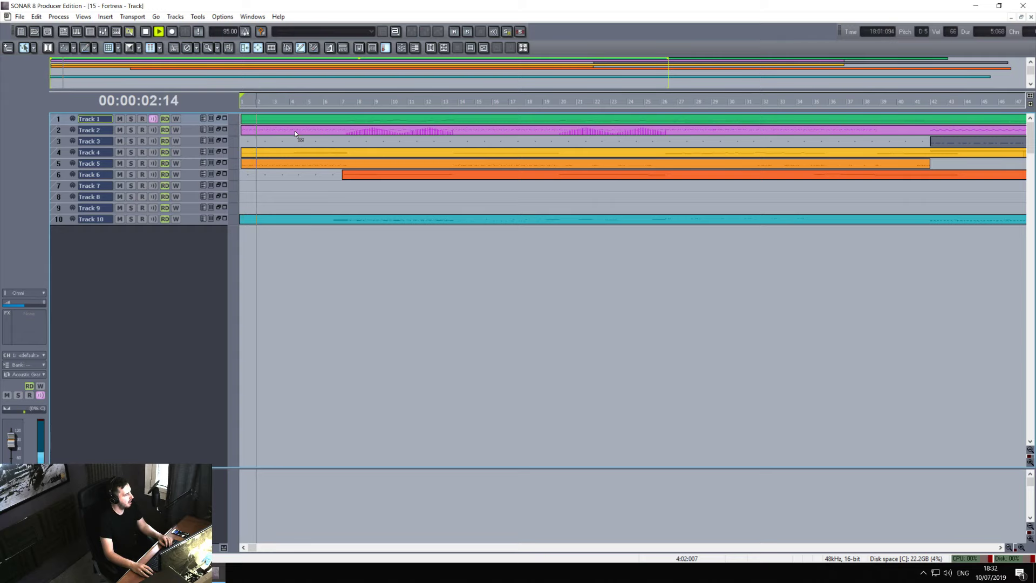
key("ctrl+a")
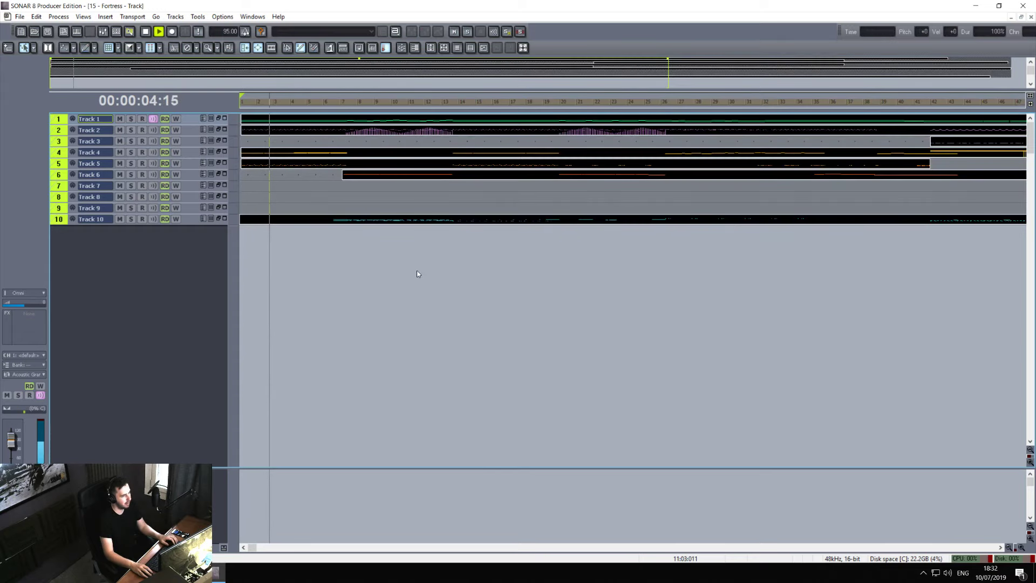
right_click(354, 266)
mouse_move(377, 495)
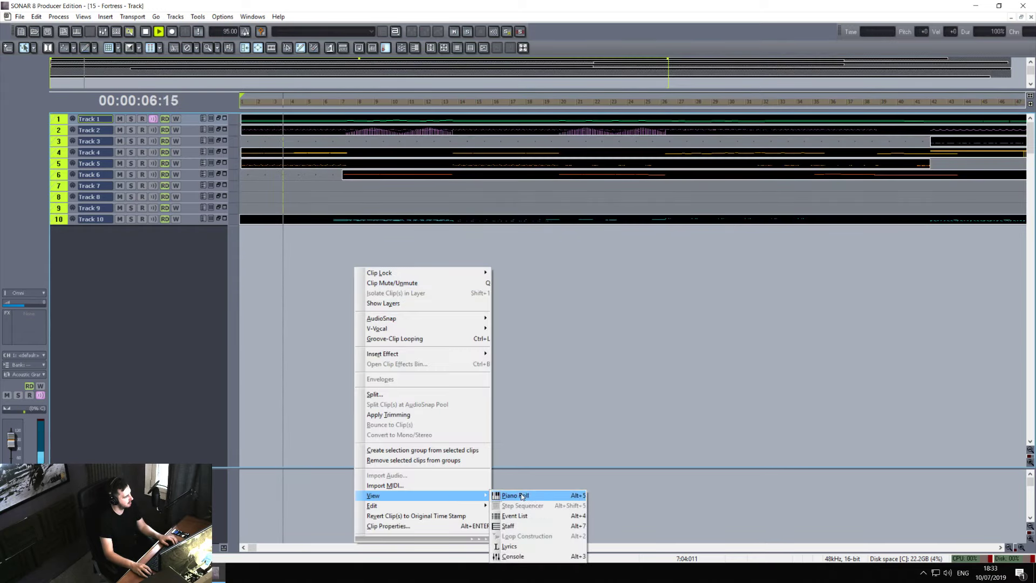
left_click(515, 494)
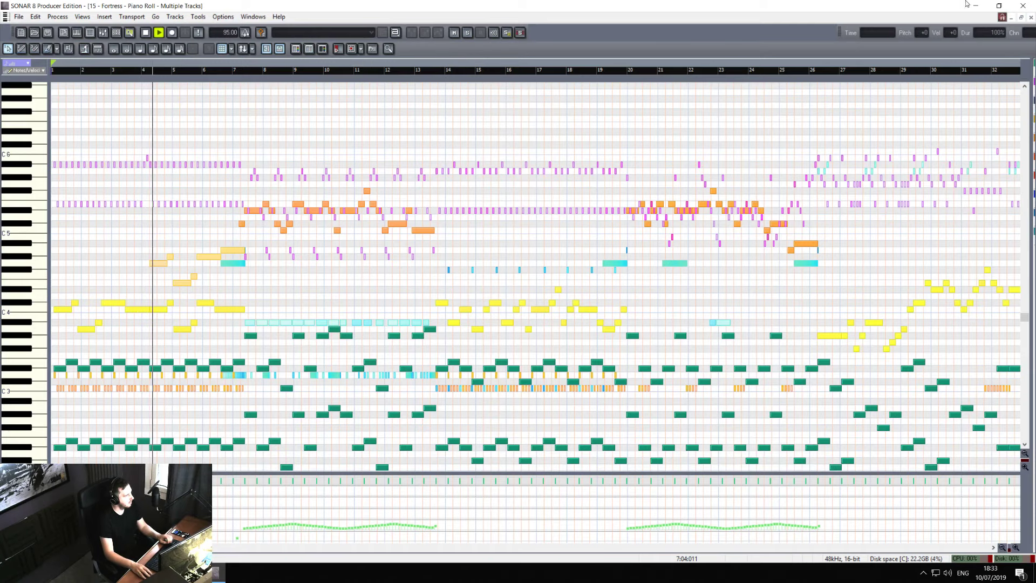
key("ctrl+F4")
left_click(345, 244)
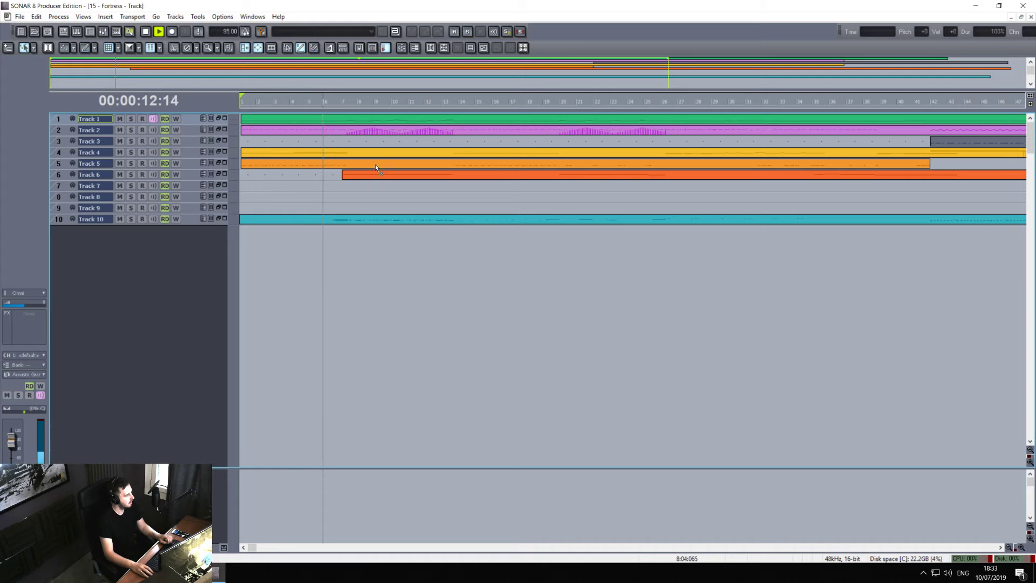
- Select the clips on all Fortress tracks and open them together in the Piano Roll during playback
key("ctrl+a")
right_click(374, 283)
mouse_move(392, 511)
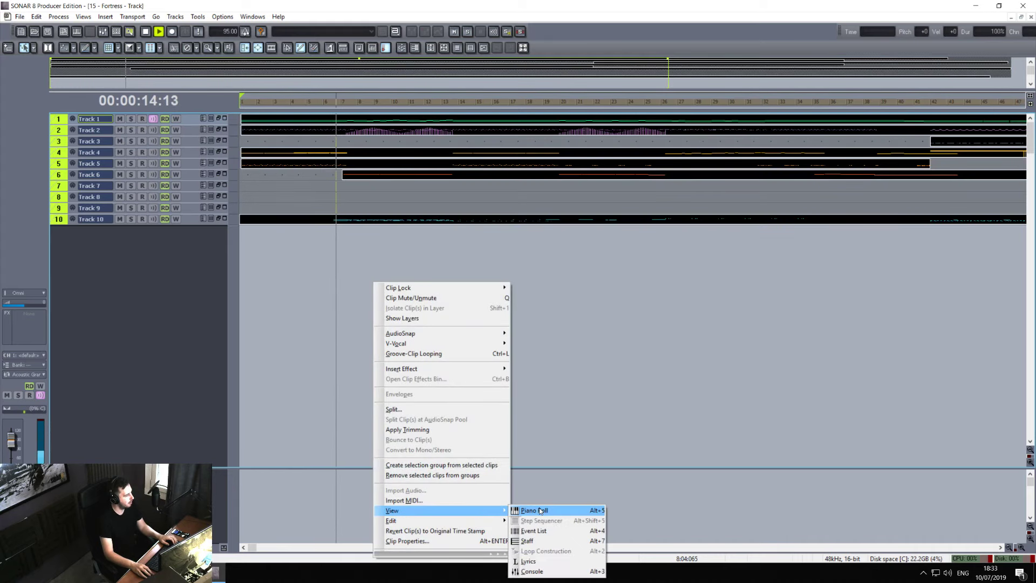
left_click(534, 510)
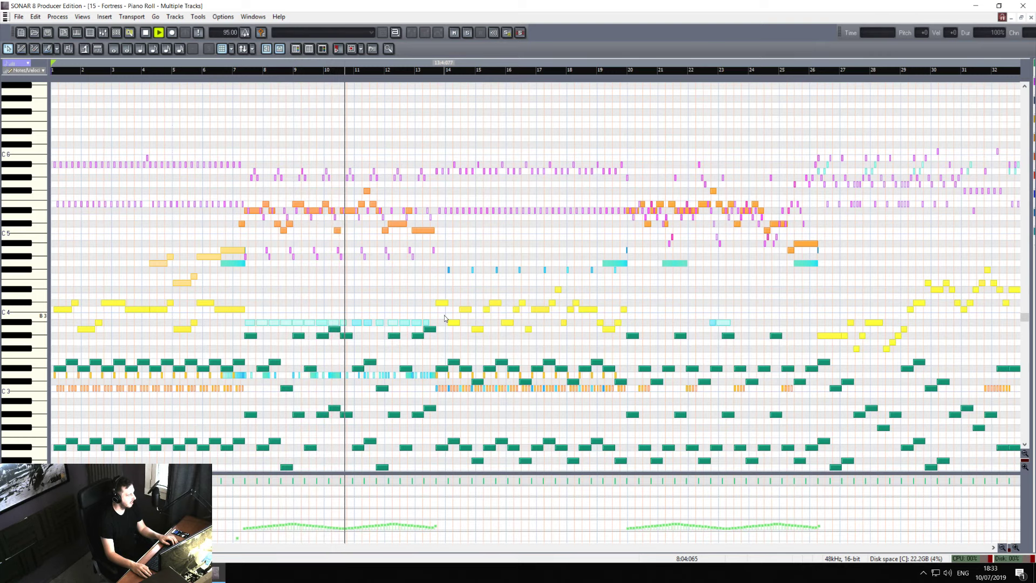
- Follow the playing Fortress notes across the pitch range, stop playback and place the playback position early in measure 7
scroll(444, 315, "down", 2)
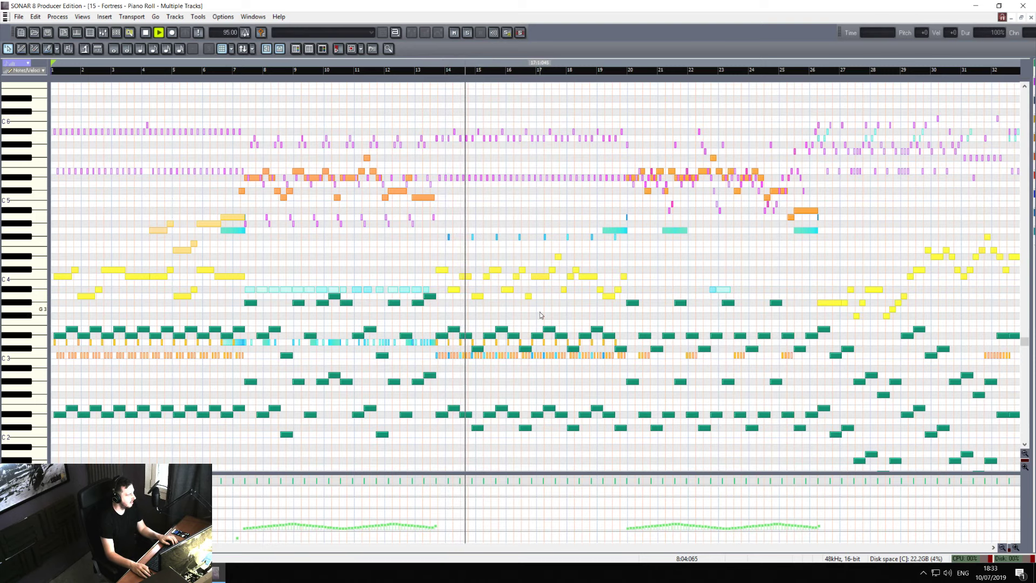
scroll(539, 313, "up", 2)
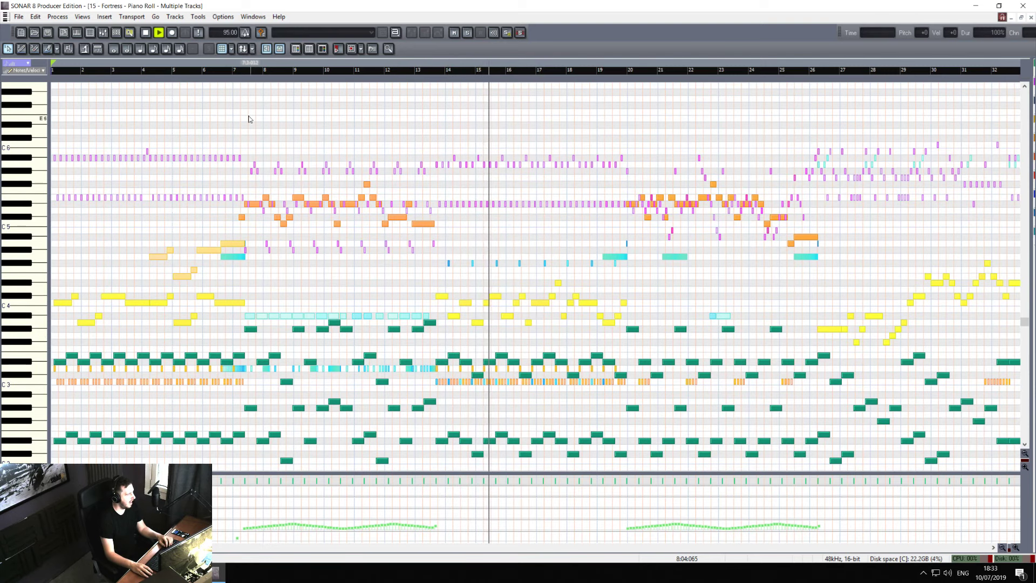
key("space")
left_click(241, 74)
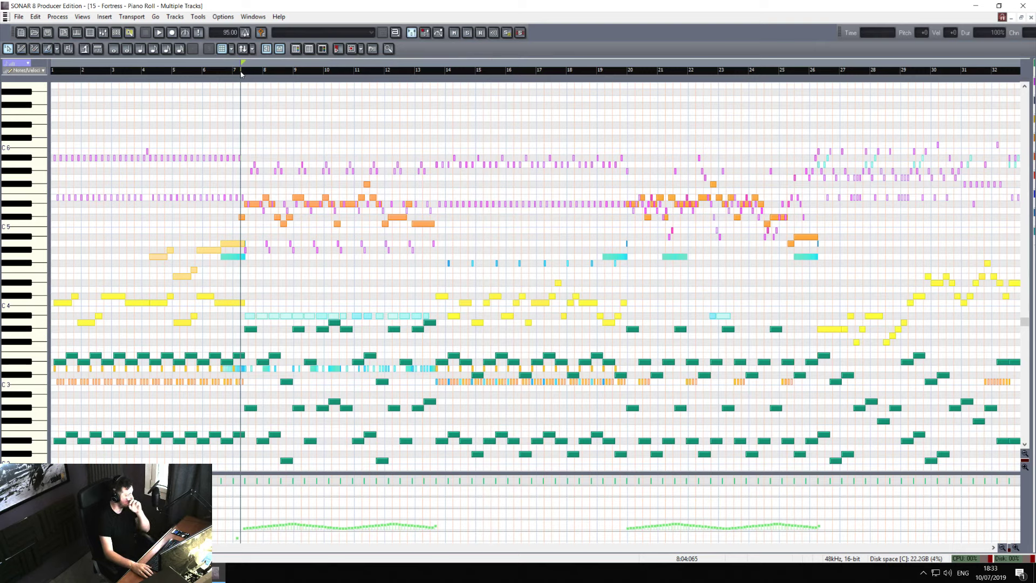
left_click(236, 74)
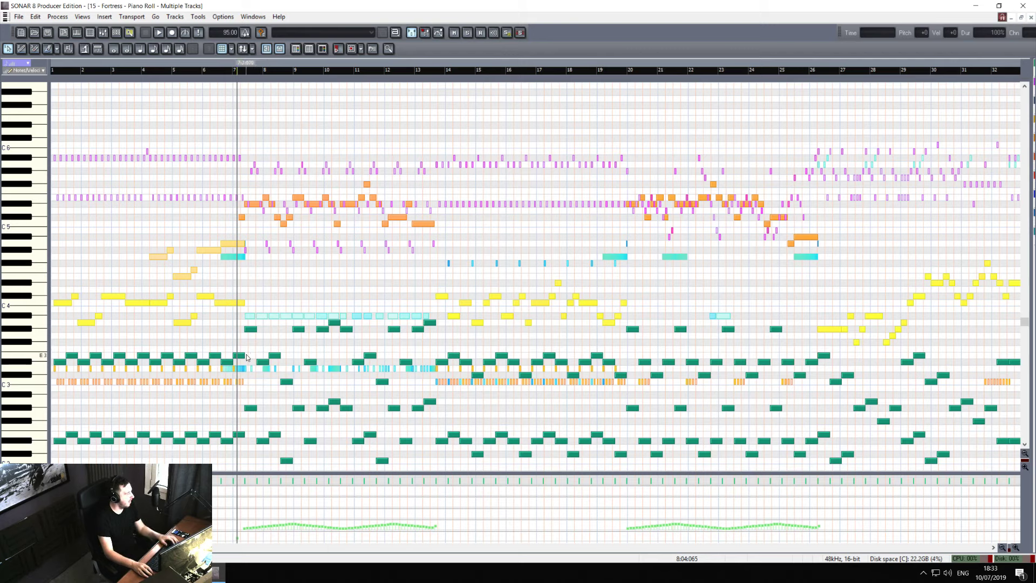
- Play Fortress from measure 7 to about measure 13, stop, and return to its maximized track view
key("space")
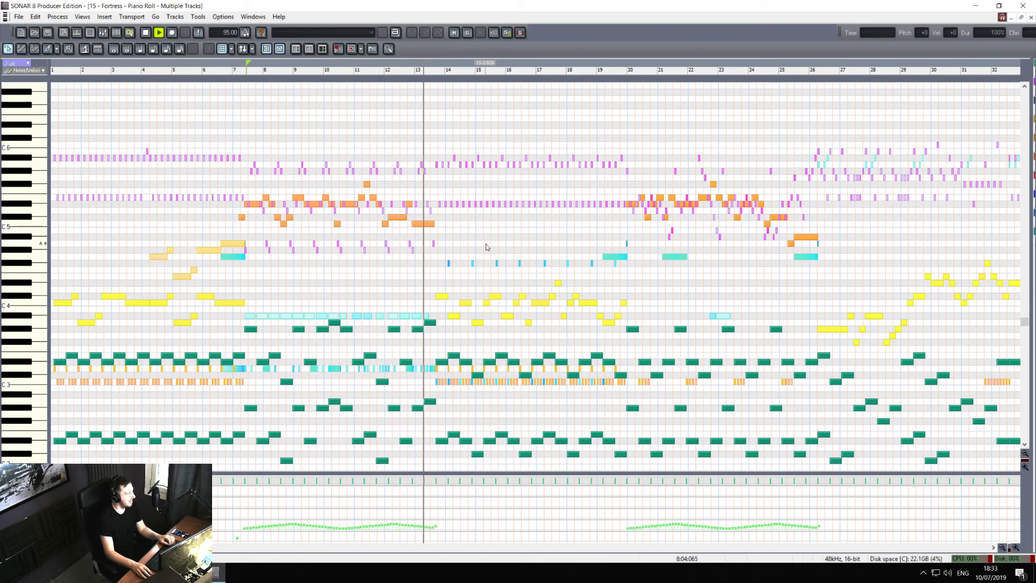
key("space")
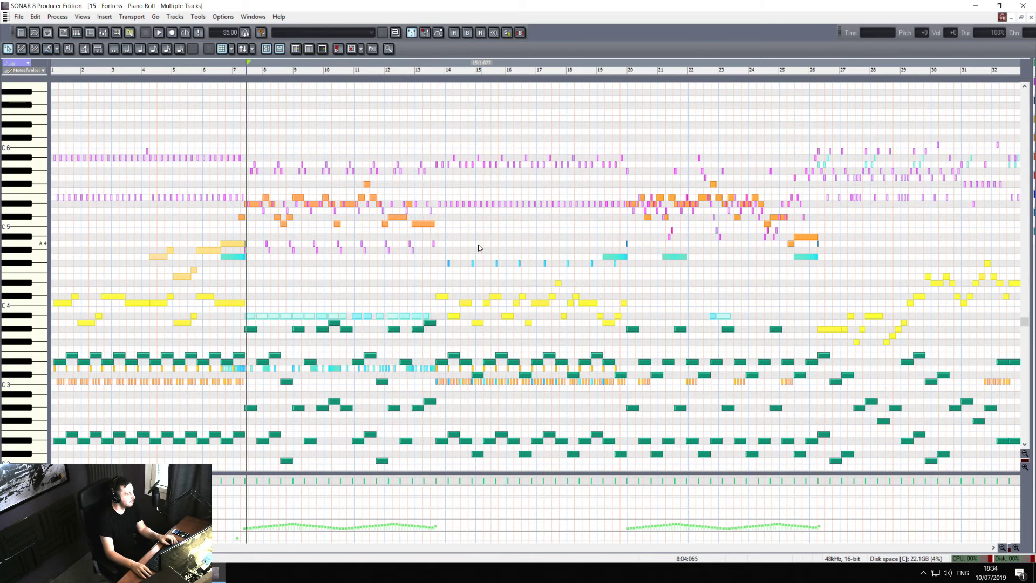
left_click(1020, 17)
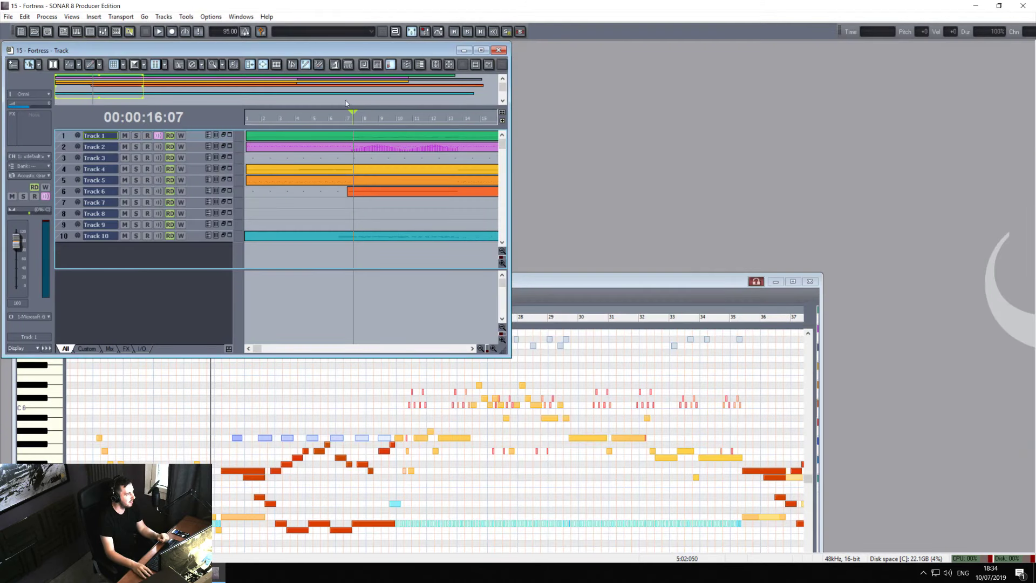
double_click(624, 281)
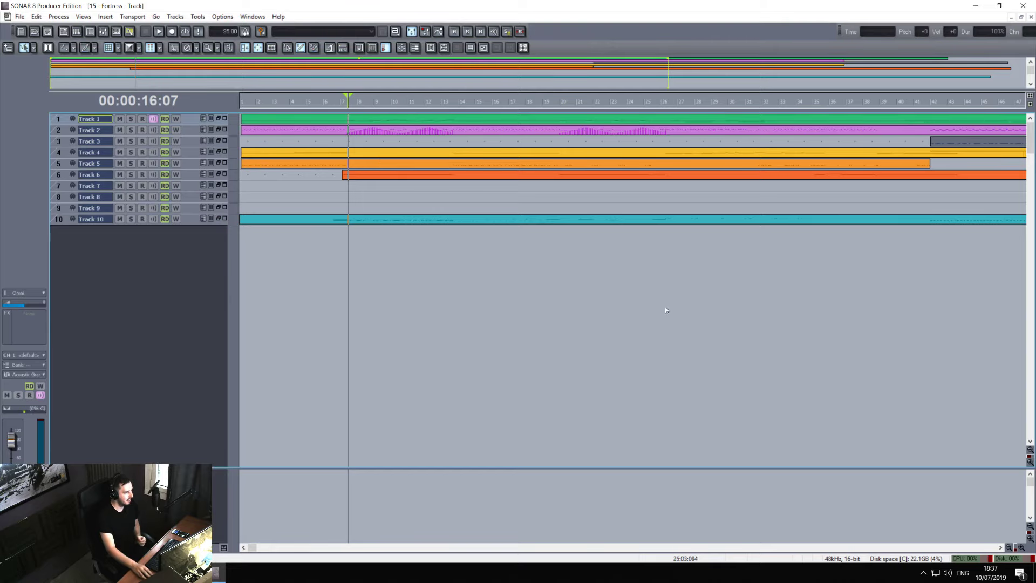
- Switch back to the "04 - Winnowing Hall" project, enlarge the track strips and open Track 6's clip in the Piano Roll
left_click(1009, 548)
left_click(1009, 548)
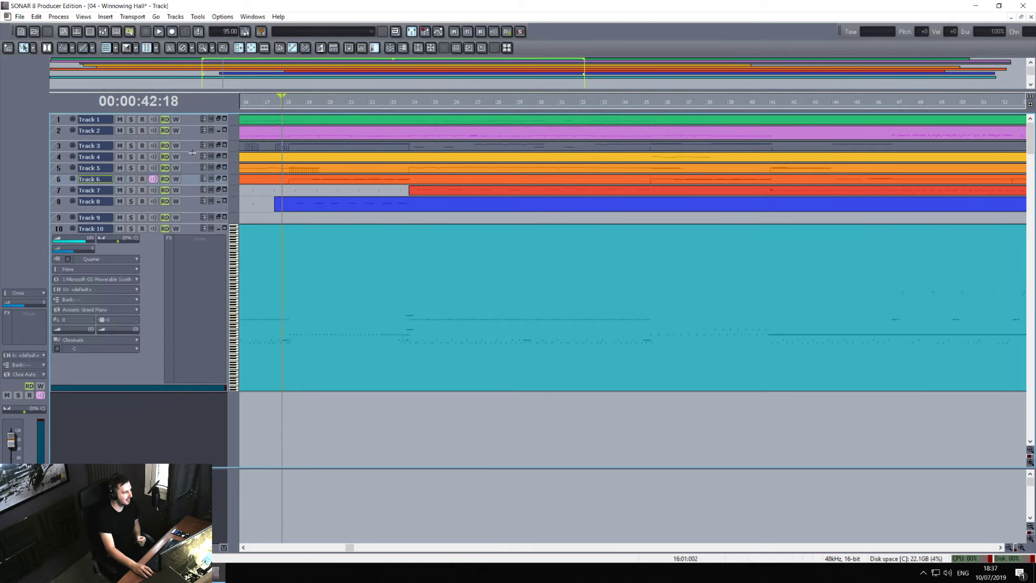
left_click_drag(192, 152, 177, 440)
scroll(319, 248, "down", 1)
scroll(318, 335, "down", 5)
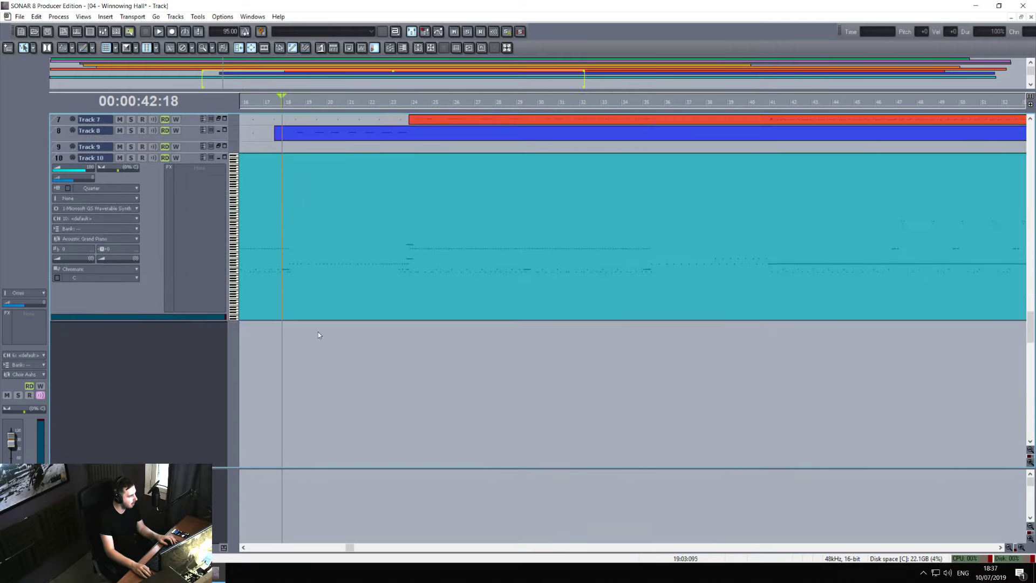
scroll(318, 335, "up", 2)
left_click_drag(300, 286, 299, 350)
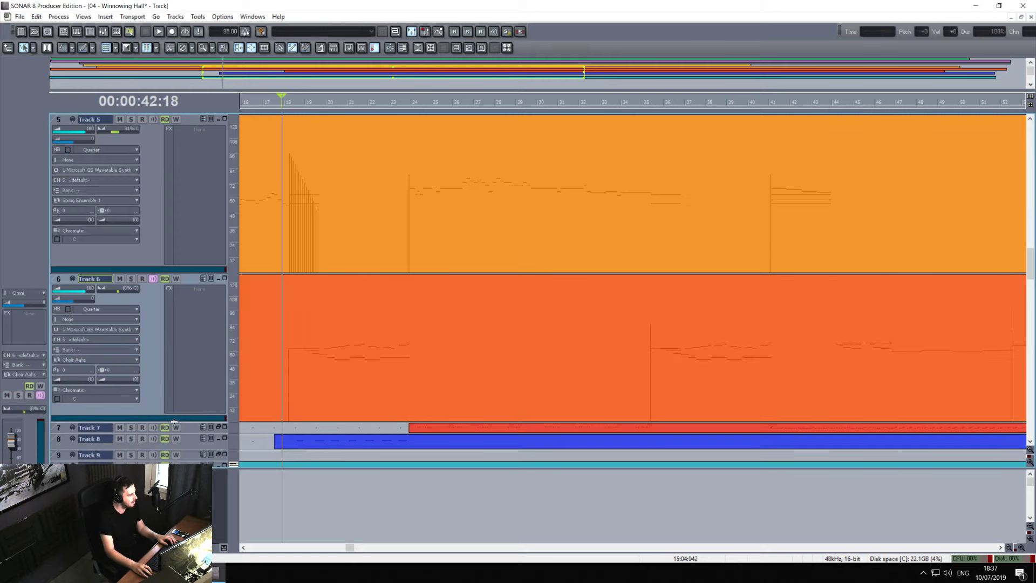
double_click(299, 350)
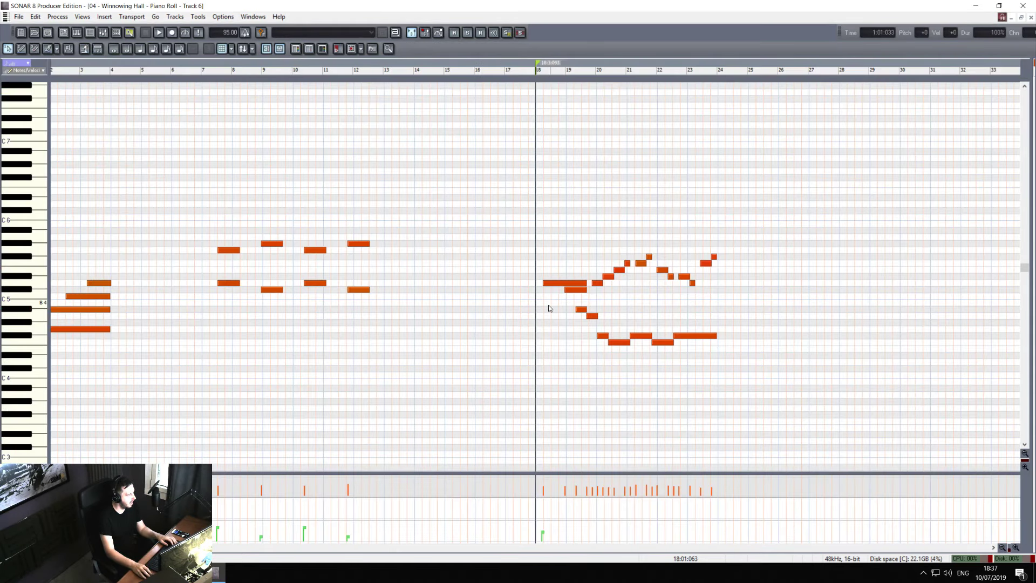
- Play the Track 6 phrase from the start of measure 18 to nearly measure 24, widening the time scale
left_click(543, 331)
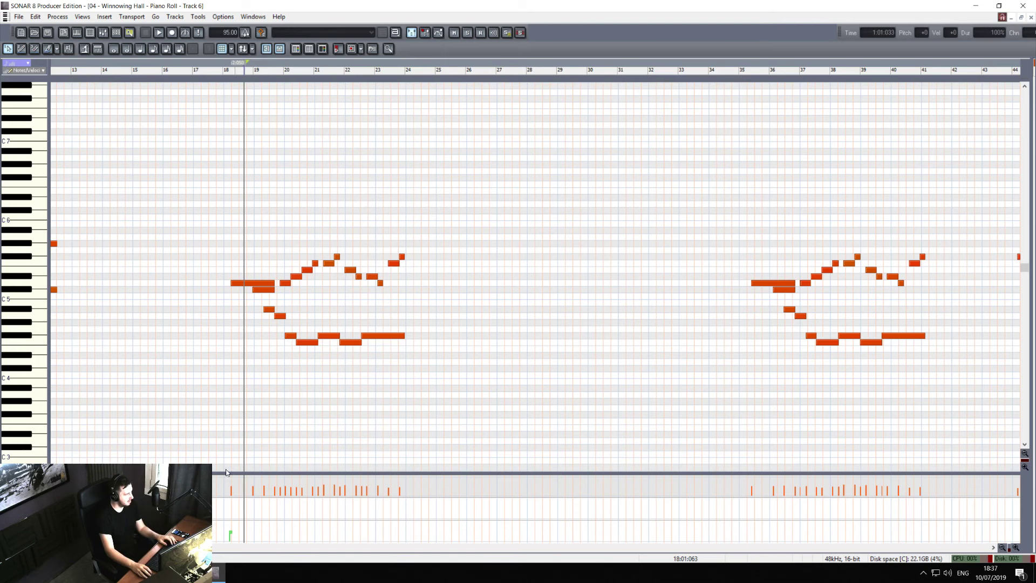
left_click_drag(193, 196, 478, 421)
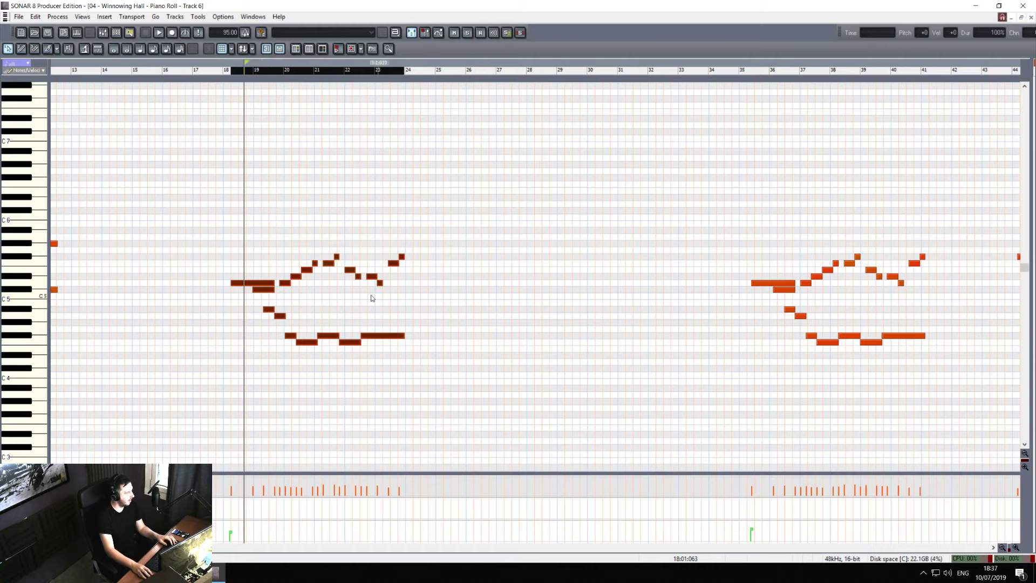
left_click(230, 255)
key("space")
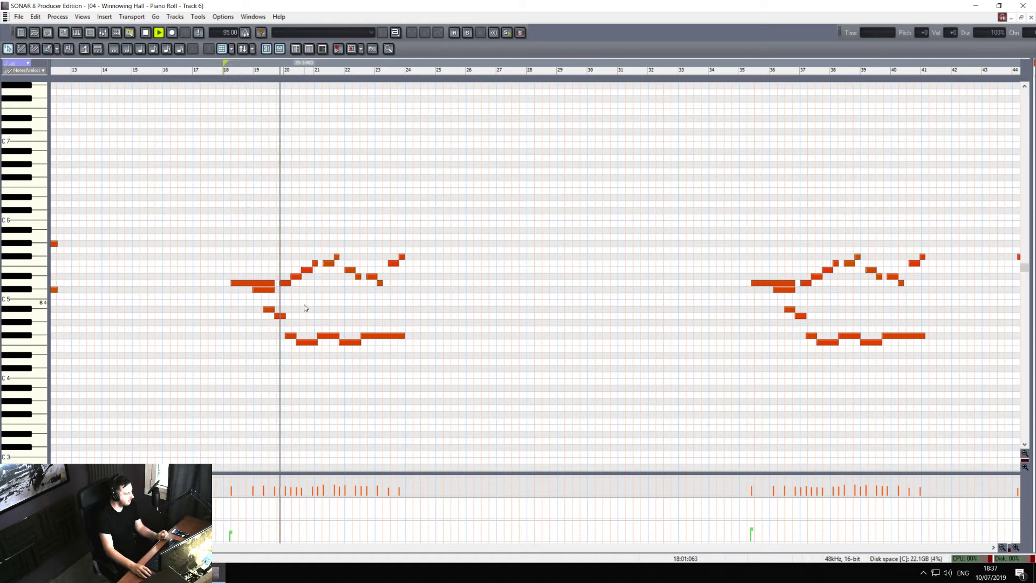
left_click(1016, 547)
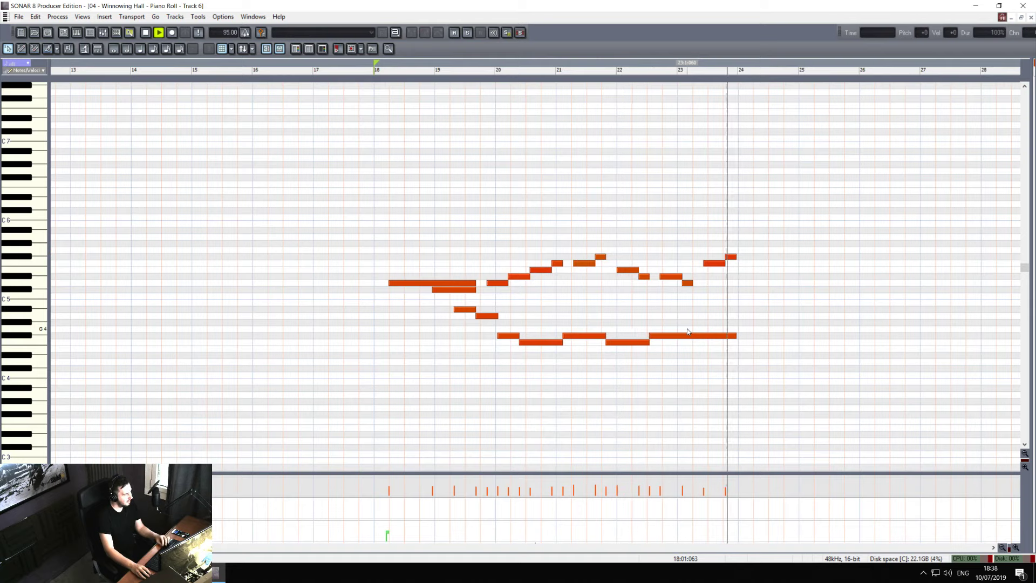
key("space")
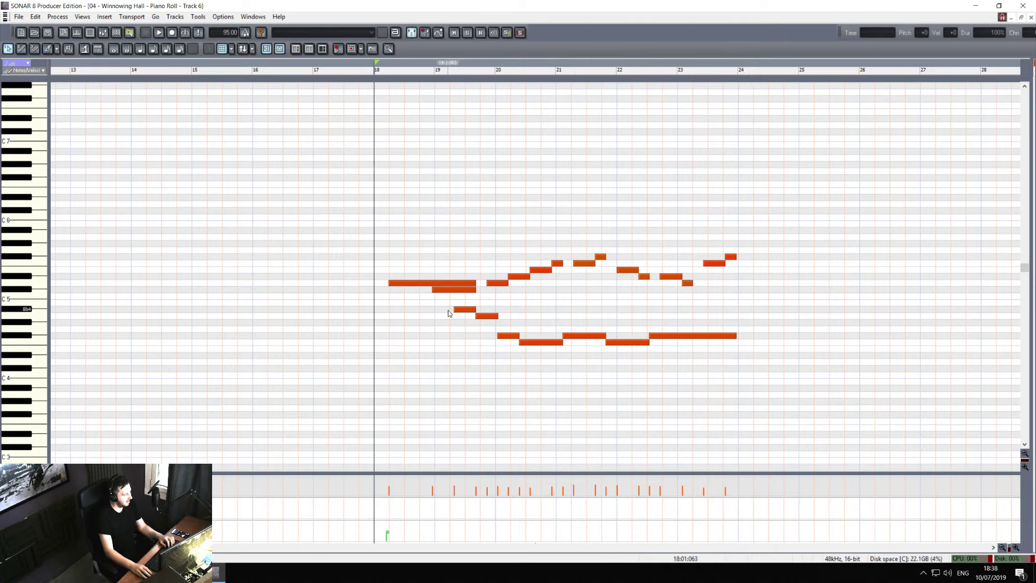
- Scrub through the Track 6 notes between measures 18 and 21 to hear the harmony slowly
key("b")
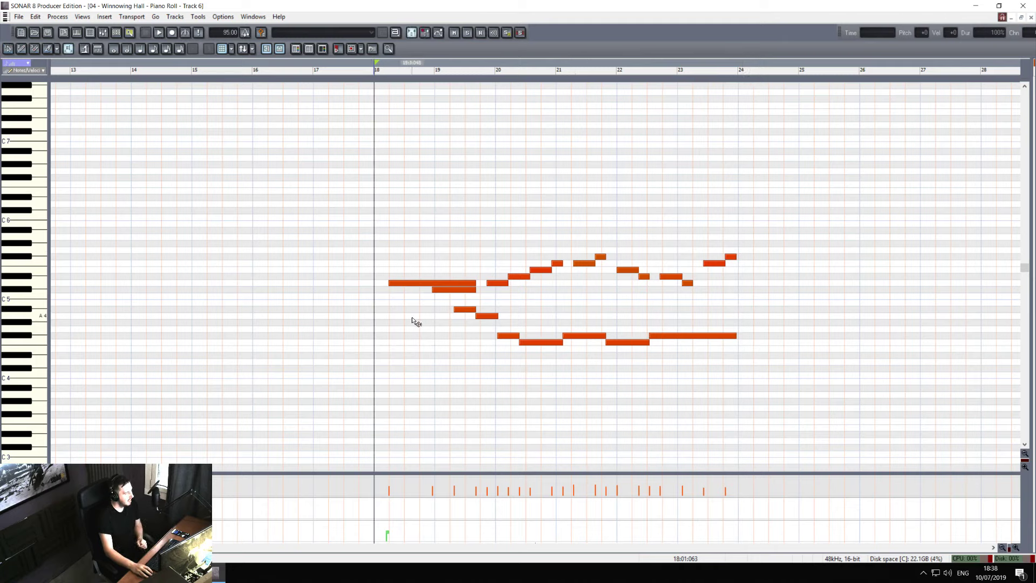
left_click_drag(409, 323, 561, 307)
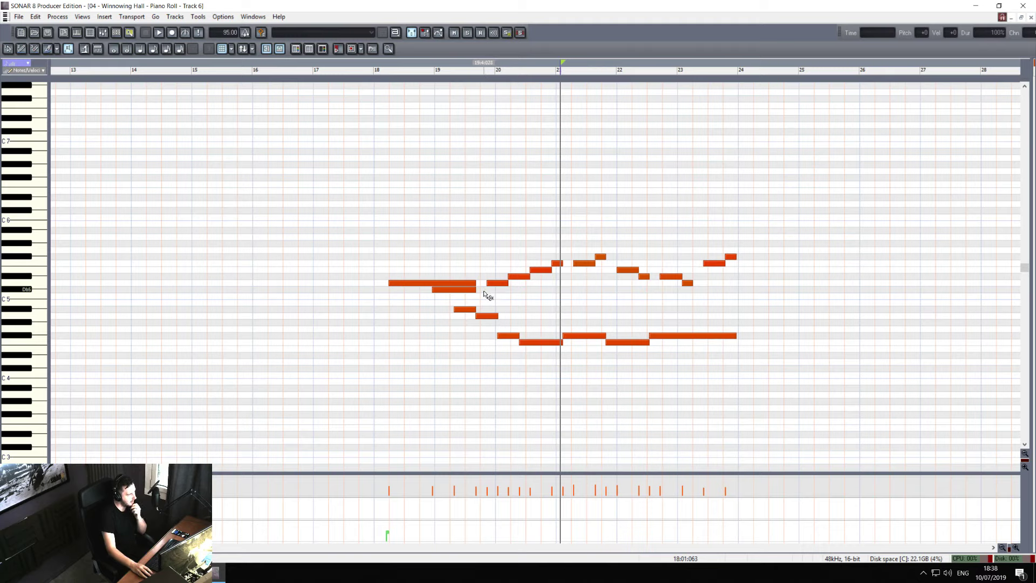
left_click_drag(485, 295, 559, 278)
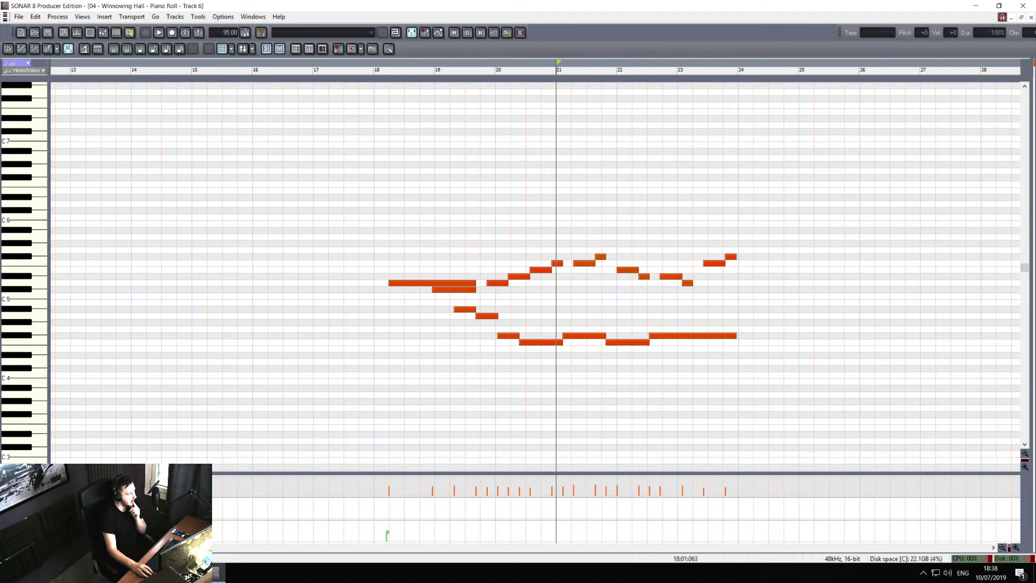
scroll(539, 270, "right", 5)
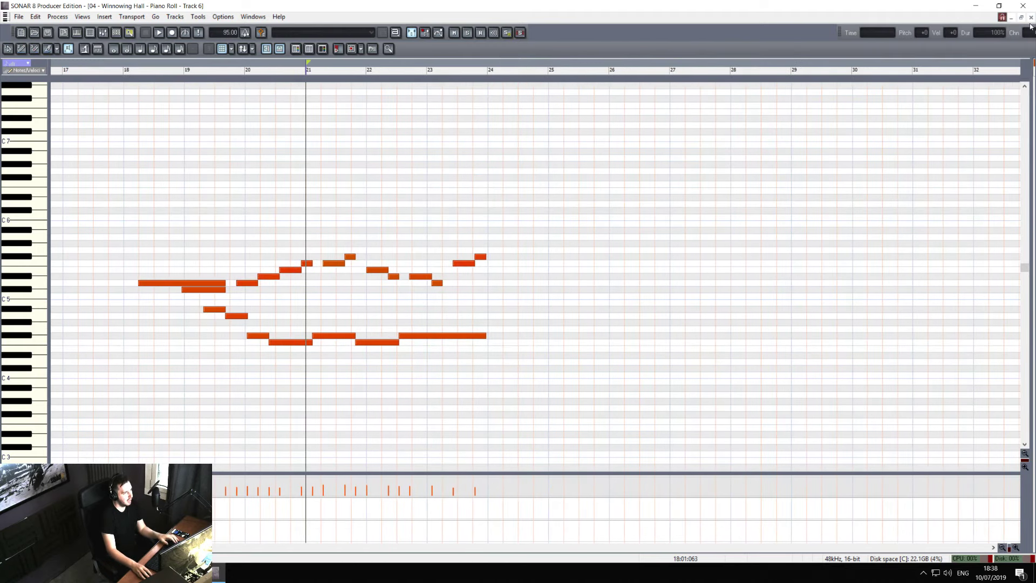
- Return to the track view, select the clips on all Winnowing Hall tracks and open them together in the Piano Roll
key("alt+1")
key("ctrl+a")
right_click(370, 242)
mouse_move(465, 473)
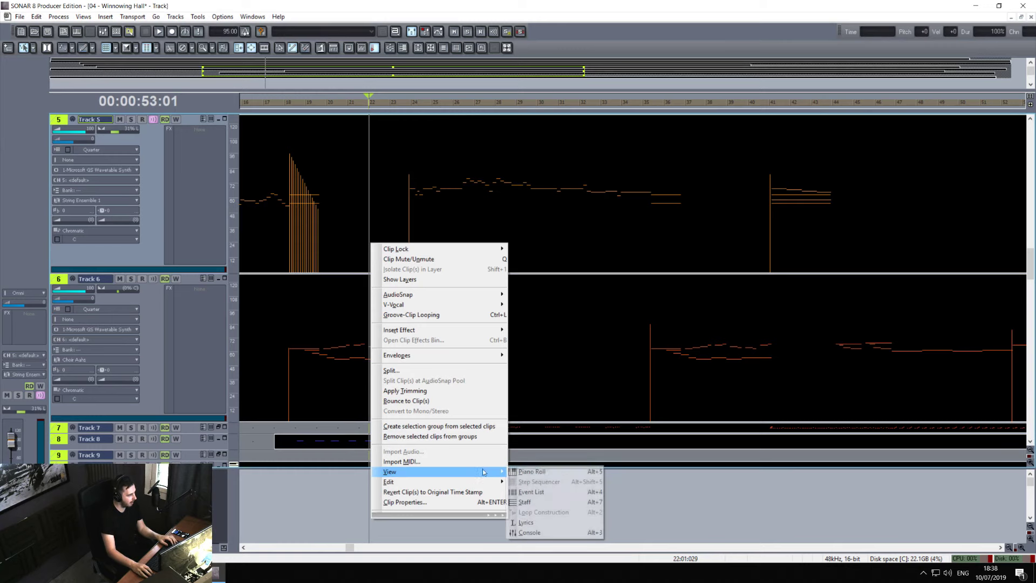
left_click(536, 473)
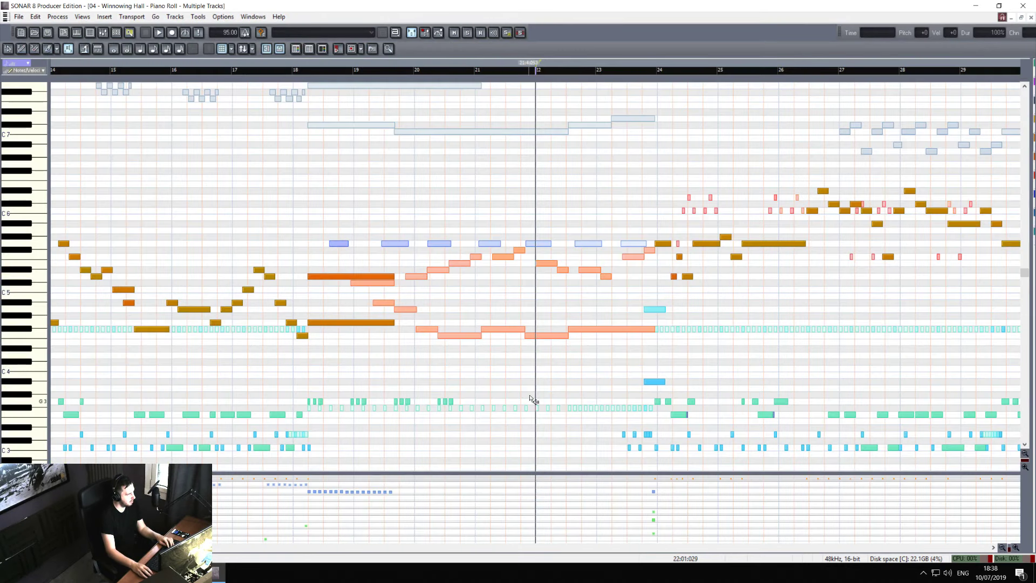
- Scrub through the combined notes of all tracks from measure 20 to measure 21
left_click_drag(416, 280, 477, 270)
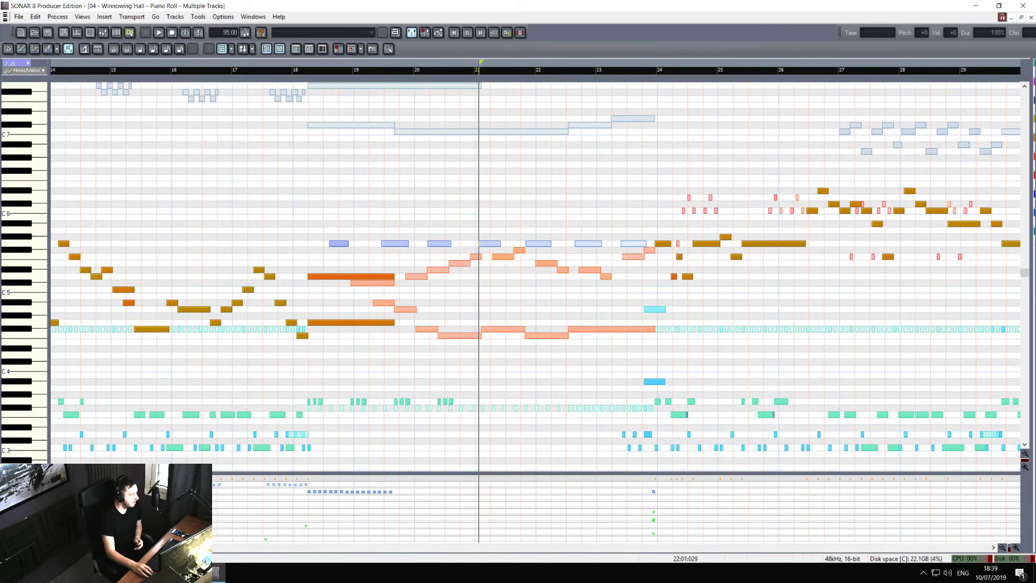
scroll(534, 270, "right", 2)
scroll(534, 270, "right", 1)
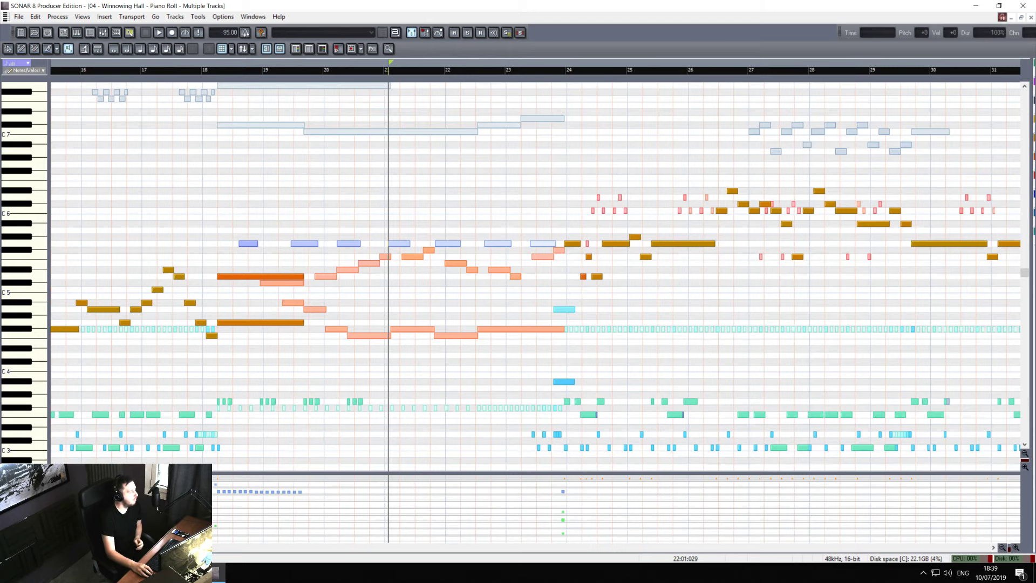
- Examine the repeated phrase by scrubbing at measure 36 and just before the sustained chord at measure 41
left_click_drag(193, 547, 326, 544)
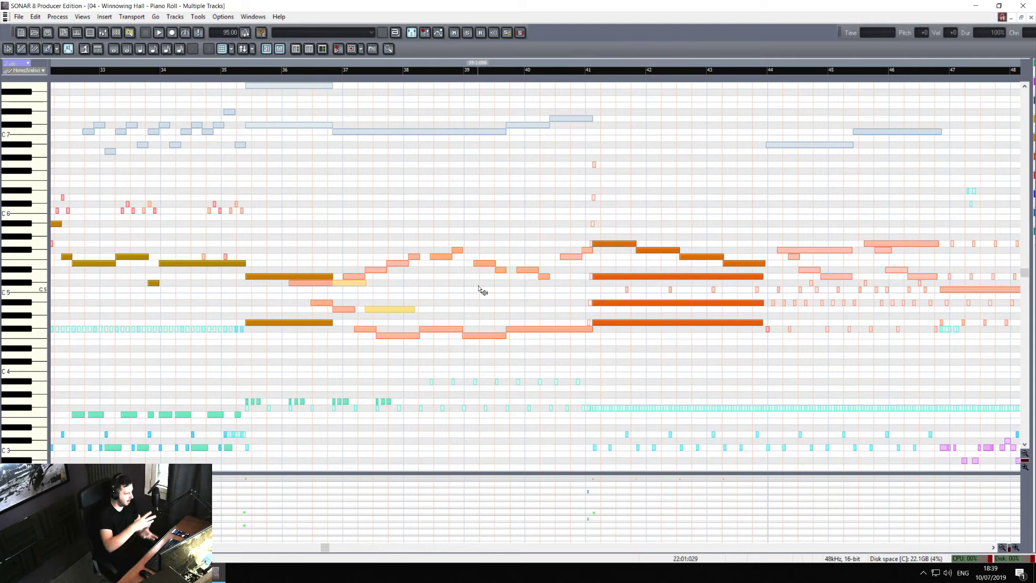
left_click(273, 313)
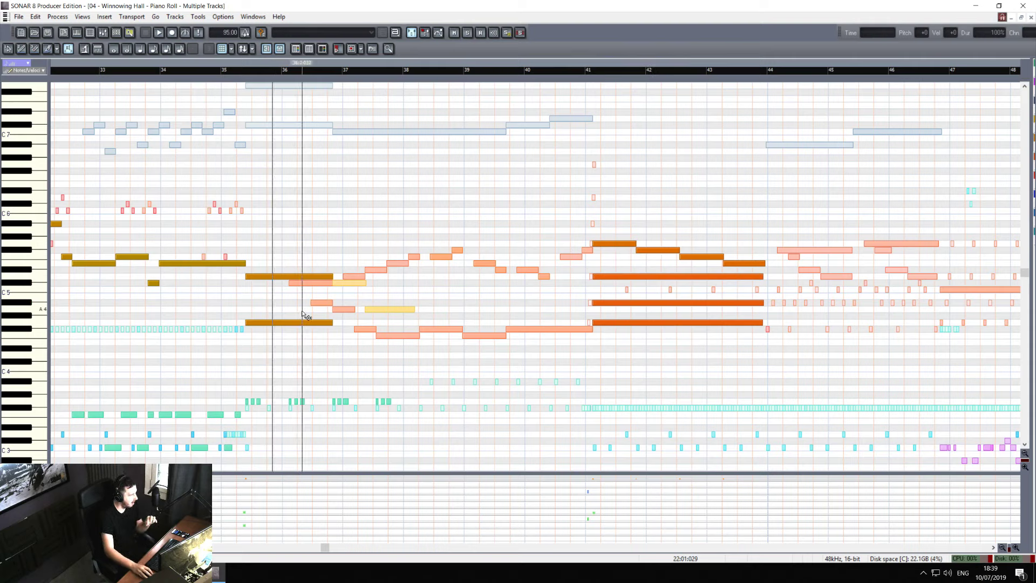
left_click(301, 314)
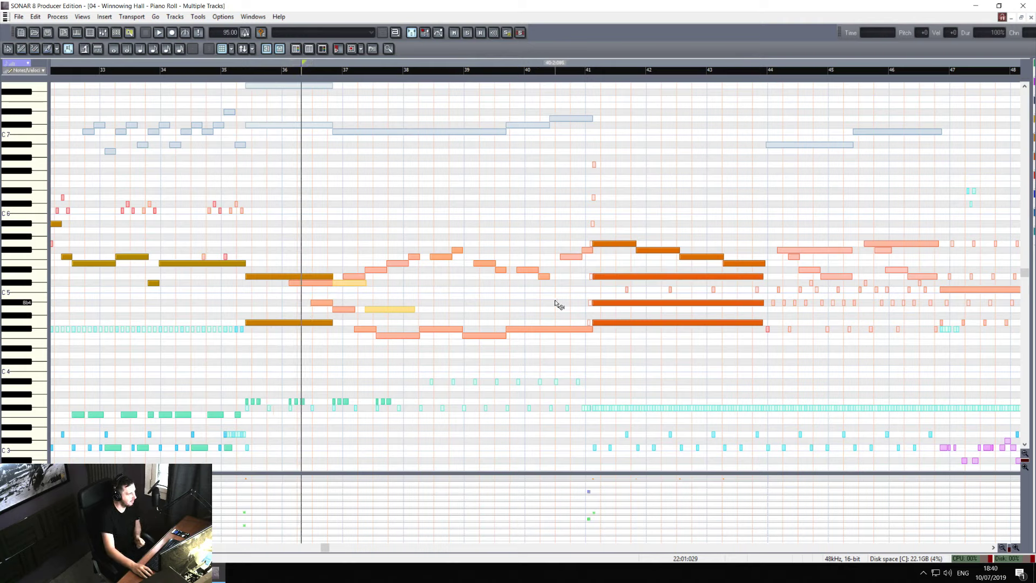
left_click(575, 301)
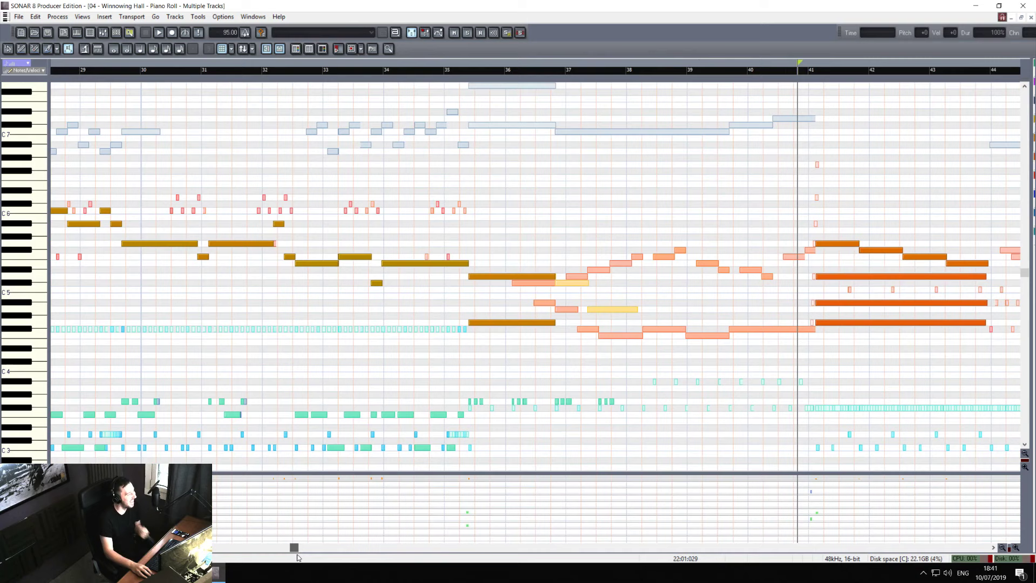
left_click_drag(296, 548, 321, 547)
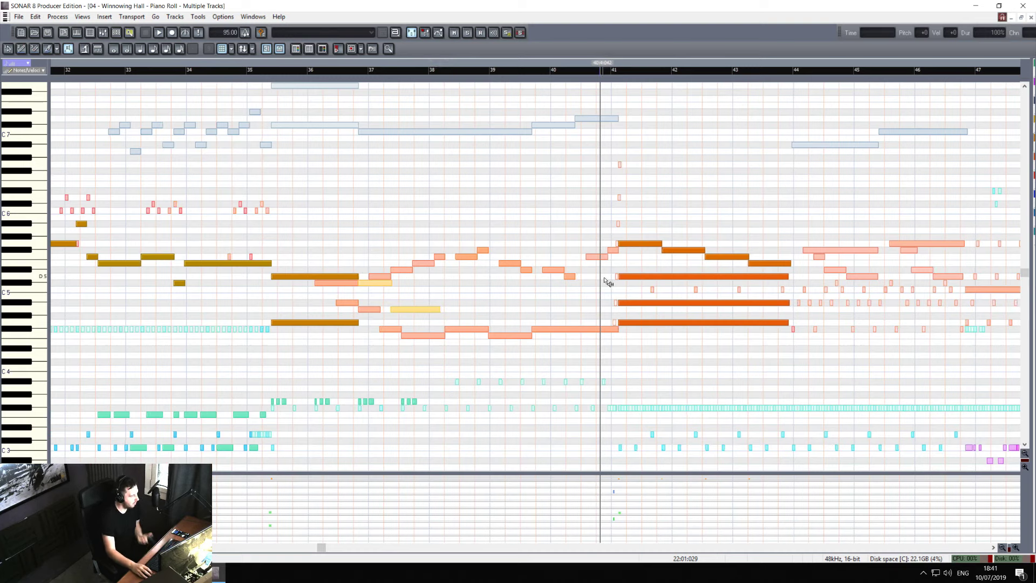
left_click(676, 279, "ctrl")
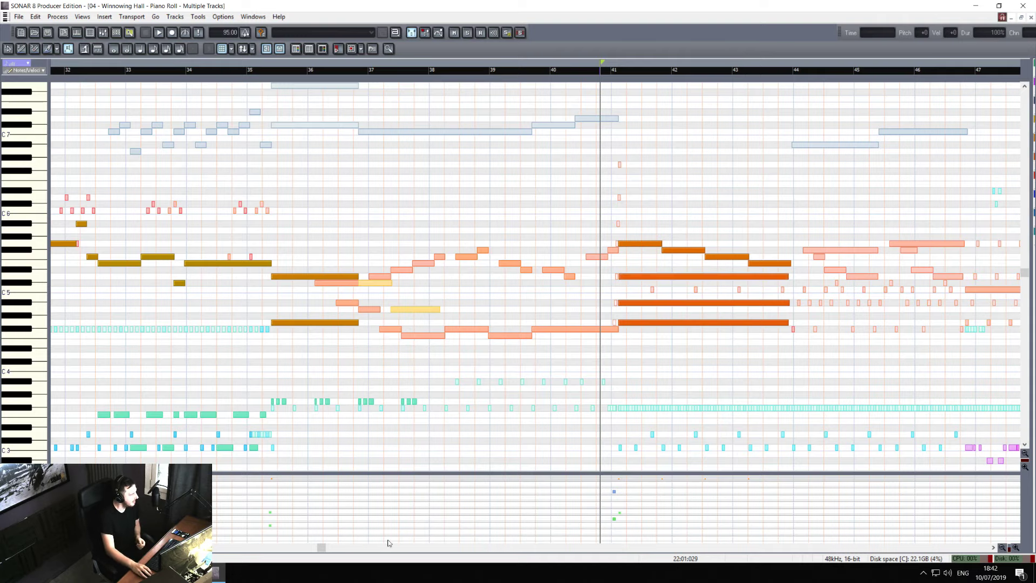
- Compare the opening with measures 37 to 52, and audition the descending line above the sustained chord in measures 41 to 43
left_click_drag(321, 548, 61, 549)
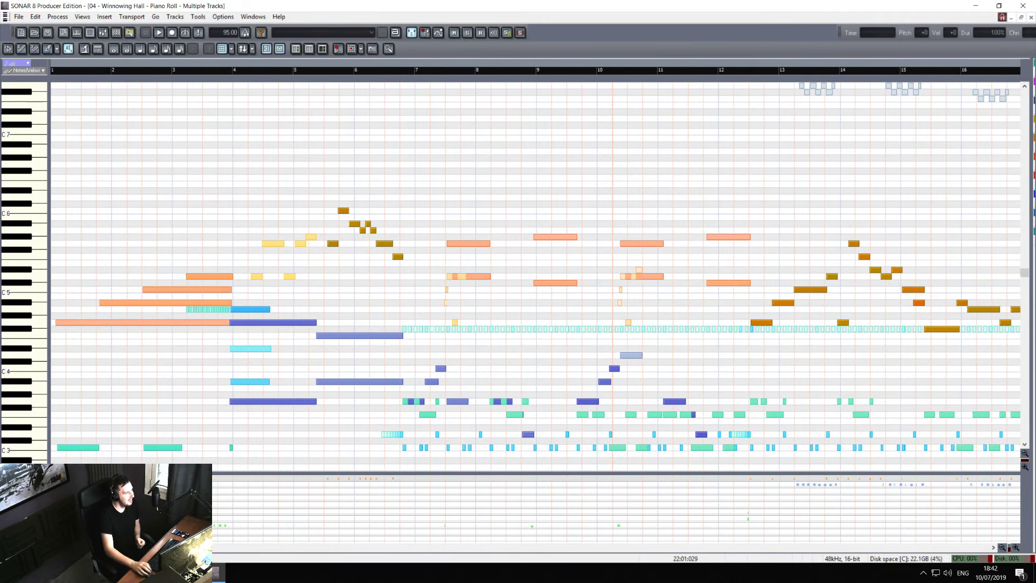
left_click_drag(62, 550, 360, 554)
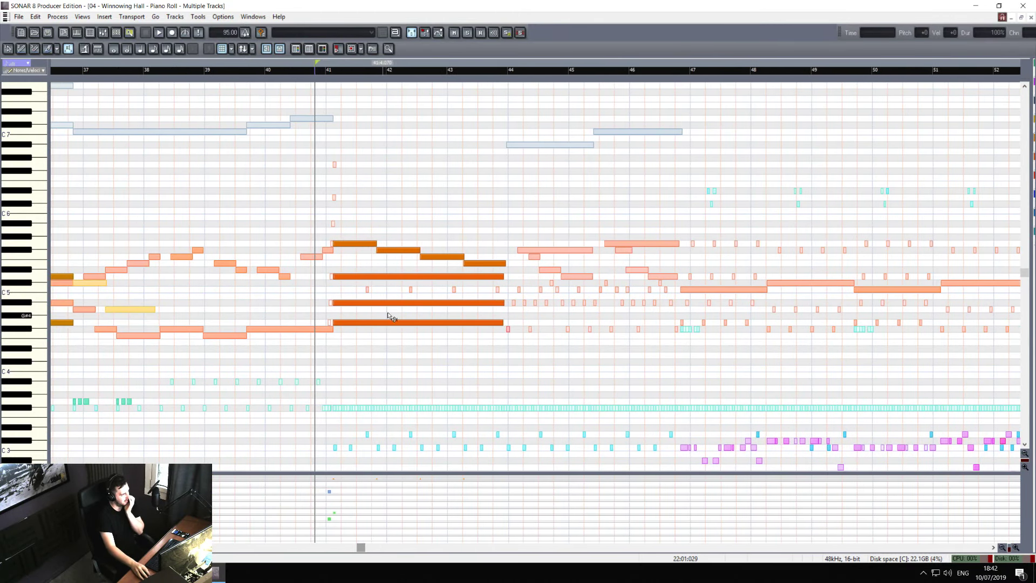
left_click(367, 247)
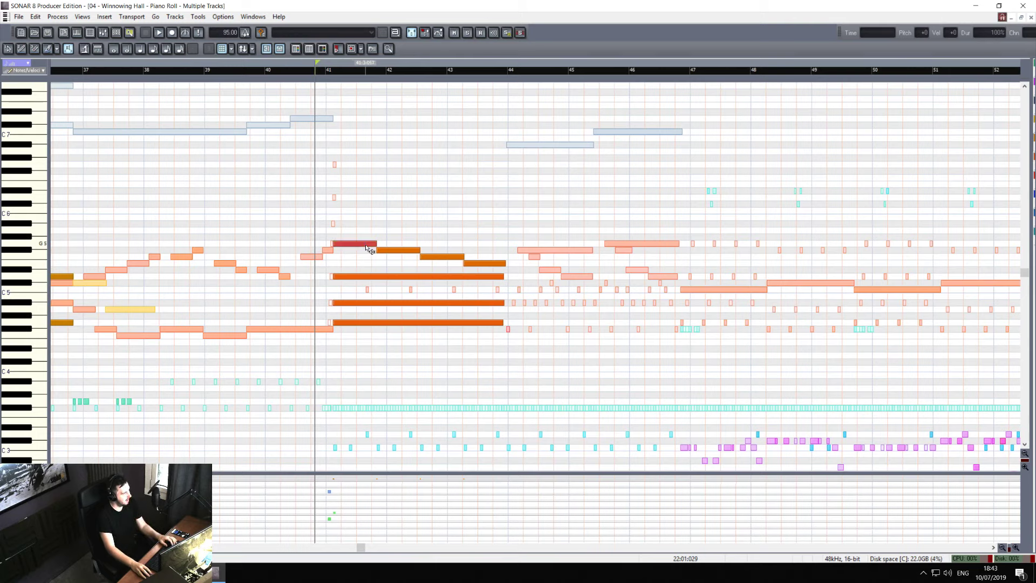
left_click(393, 251)
left_click(424, 254)
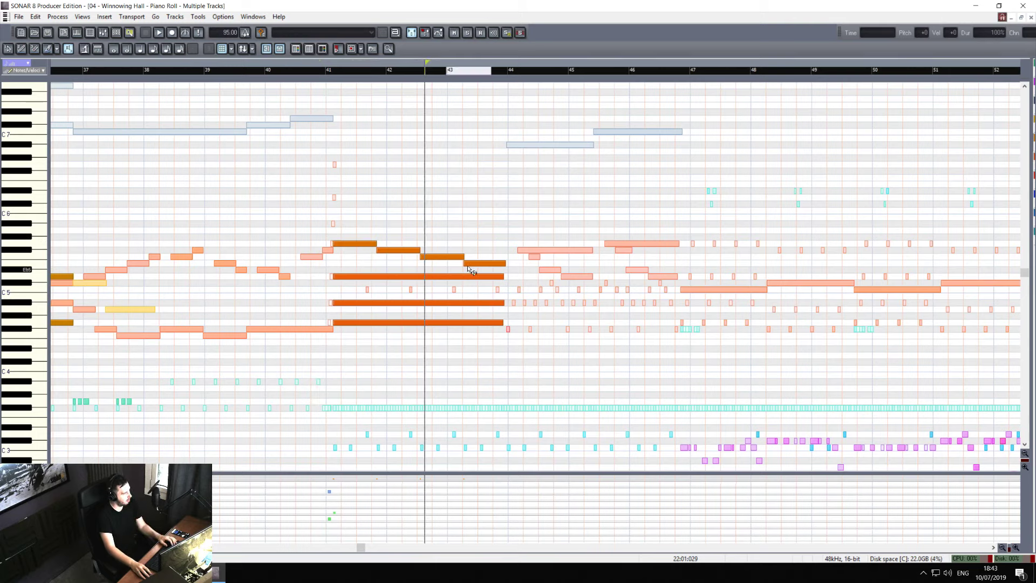
left_click(475, 264)
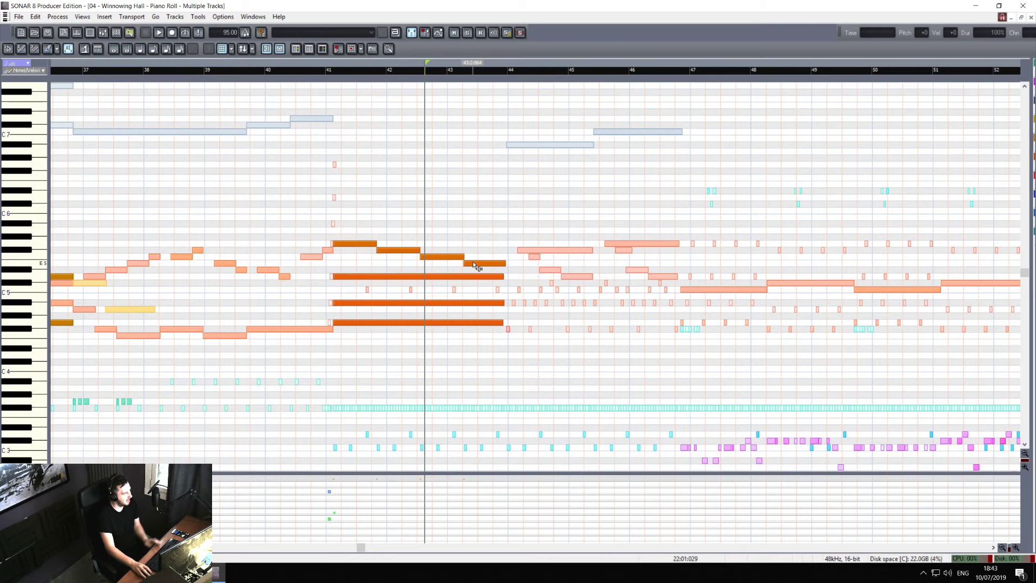
- Scrub the notes in measures 44 to 45 and examine the closing section around measures 80 to 94
left_click_drag(363, 550, 380, 552)
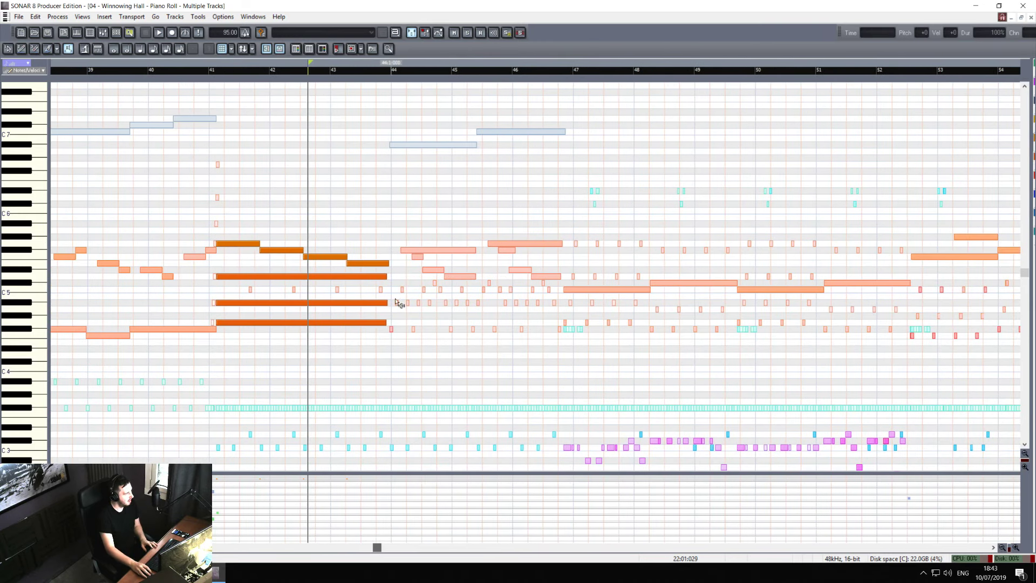
left_click(428, 265)
left_click(453, 267)
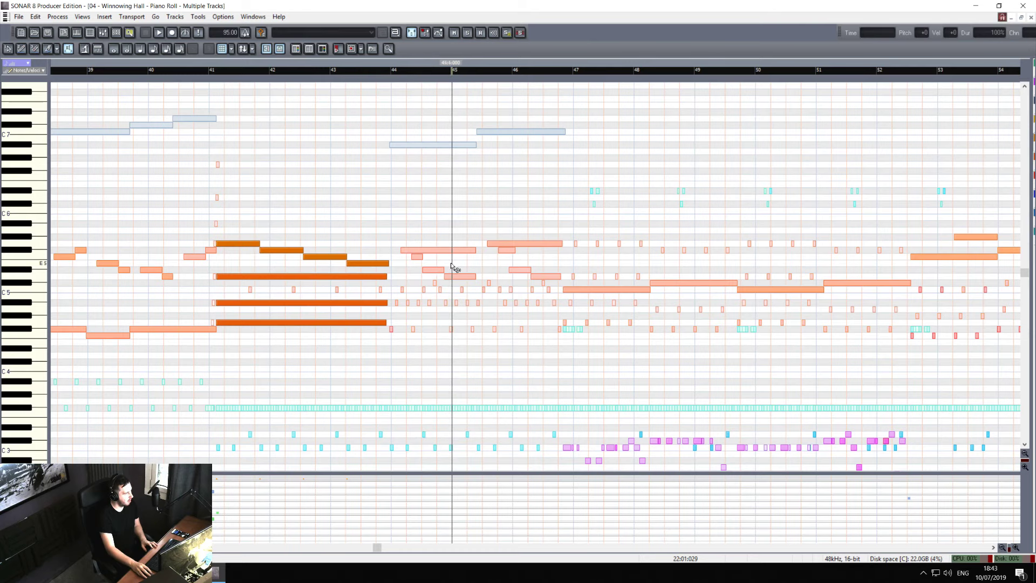
left_click_drag(377, 549, 719, 549)
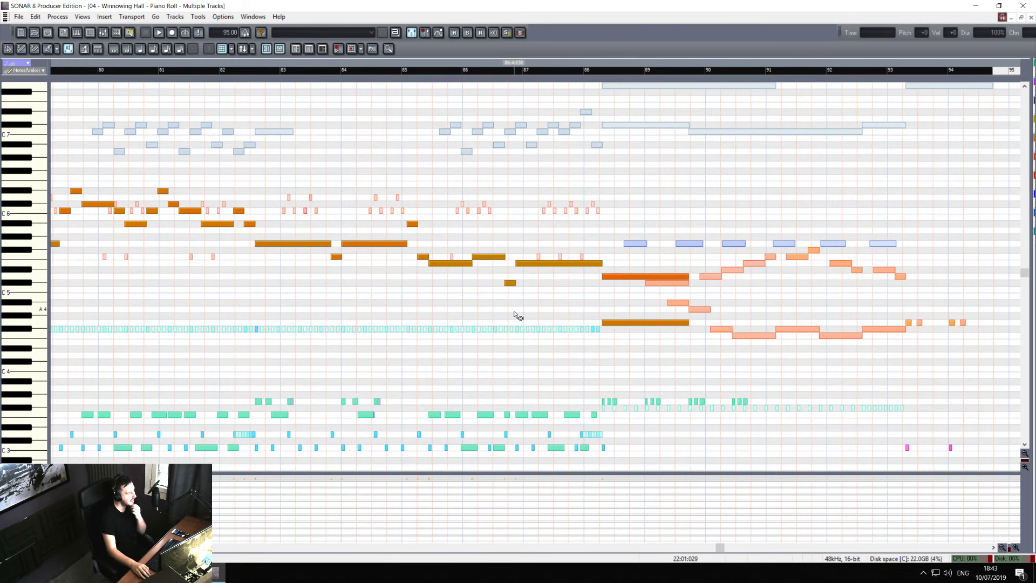
- Examine the closing section's lower and upper parts across all tracks, working back from measure 94 to measure 73
scroll(441, 364, "down", 3)
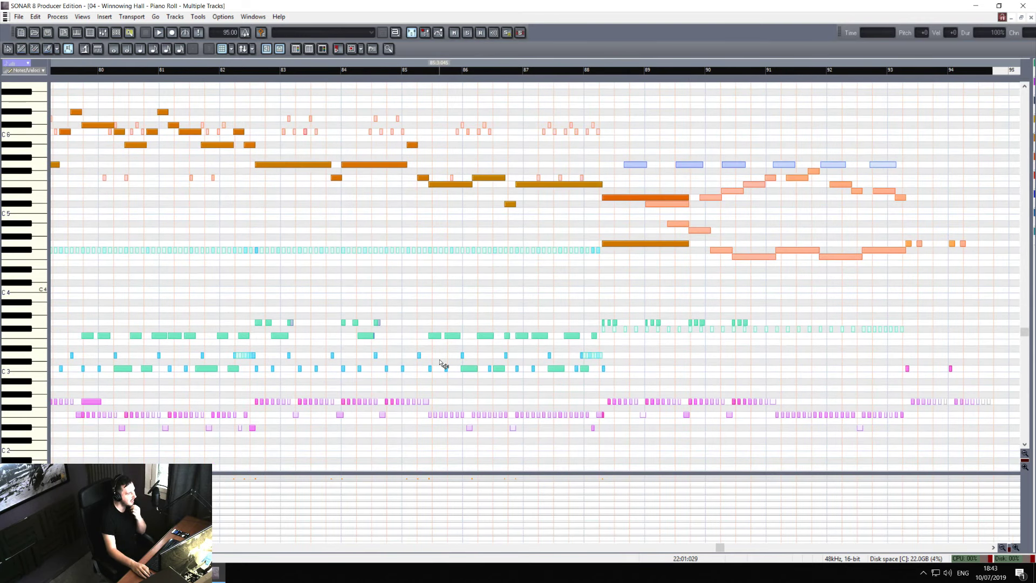
scroll(440, 363, "up", 1)
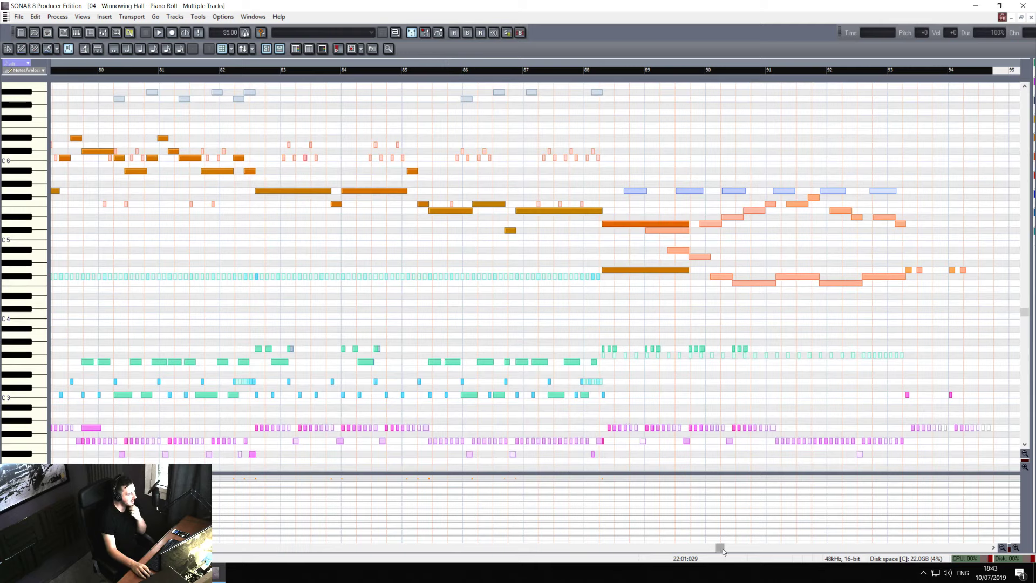
left_click_drag(723, 550, 709, 550)
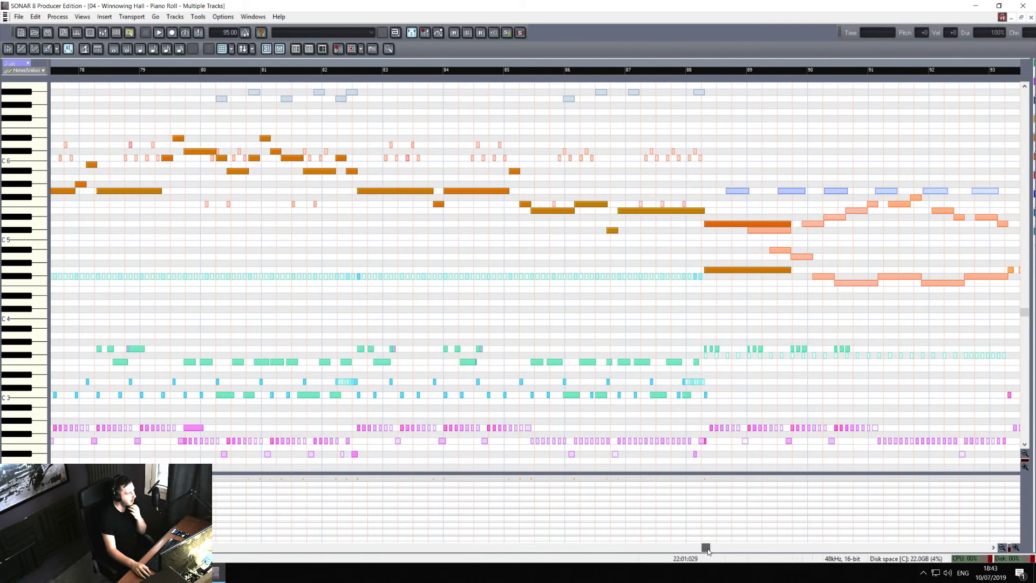
scroll(629, 330, "up", 4)
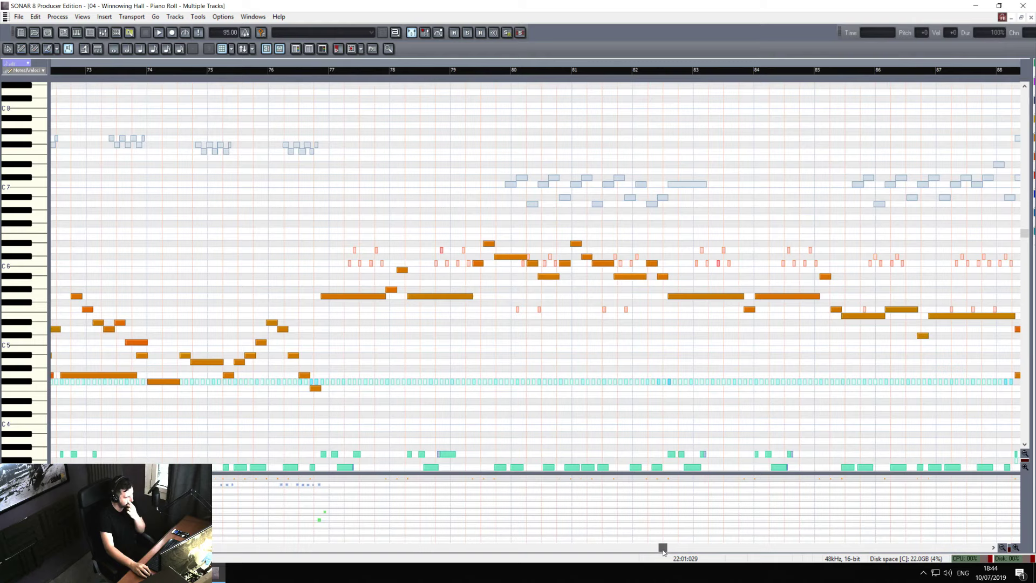
- Compare the sustained-chord passage in measures 39 to 54 with the opening 26 measures across all tracks
left_click_drag(663, 550, 378, 575)
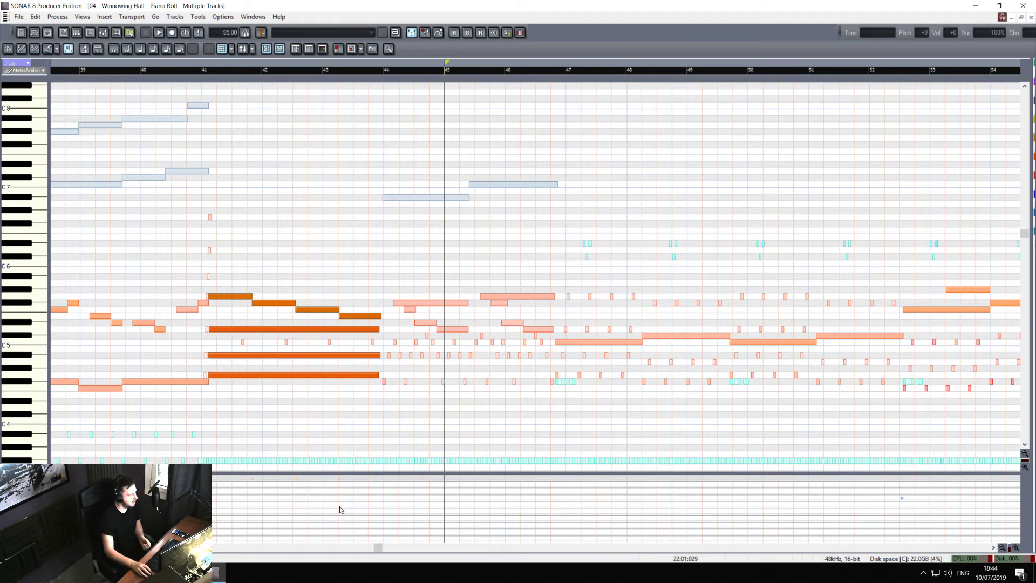
left_click_drag(374, 549, 92, 549)
scroll(291, 273, "down", 5)
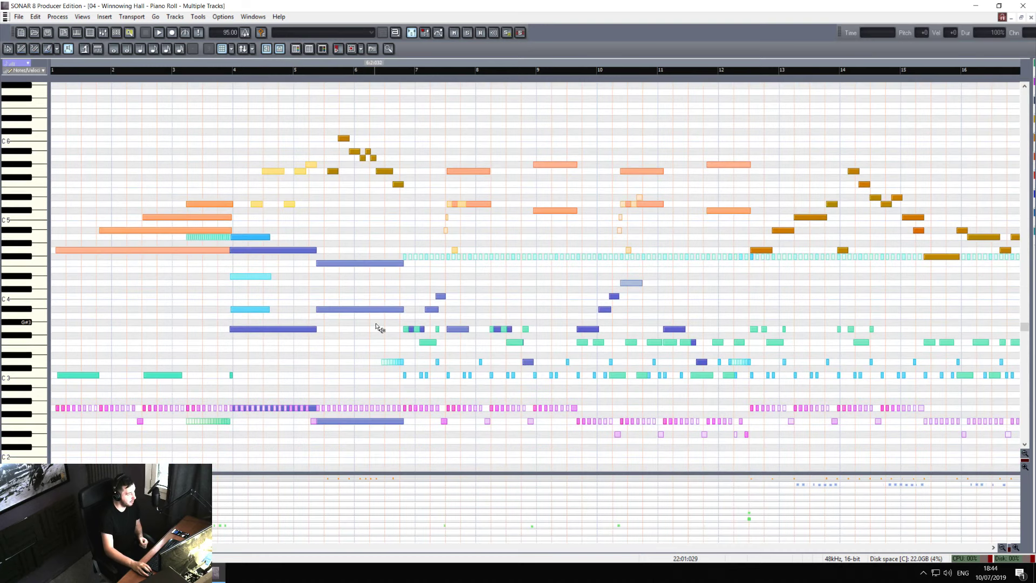
scroll(376, 327, "up", 1)
left_click(1003, 548)
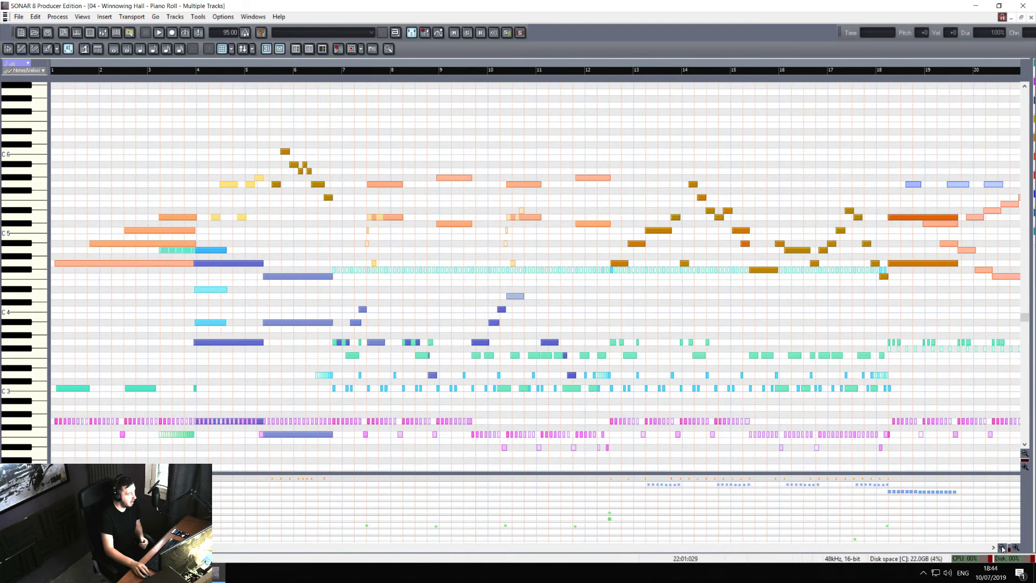
left_click(1003, 548)
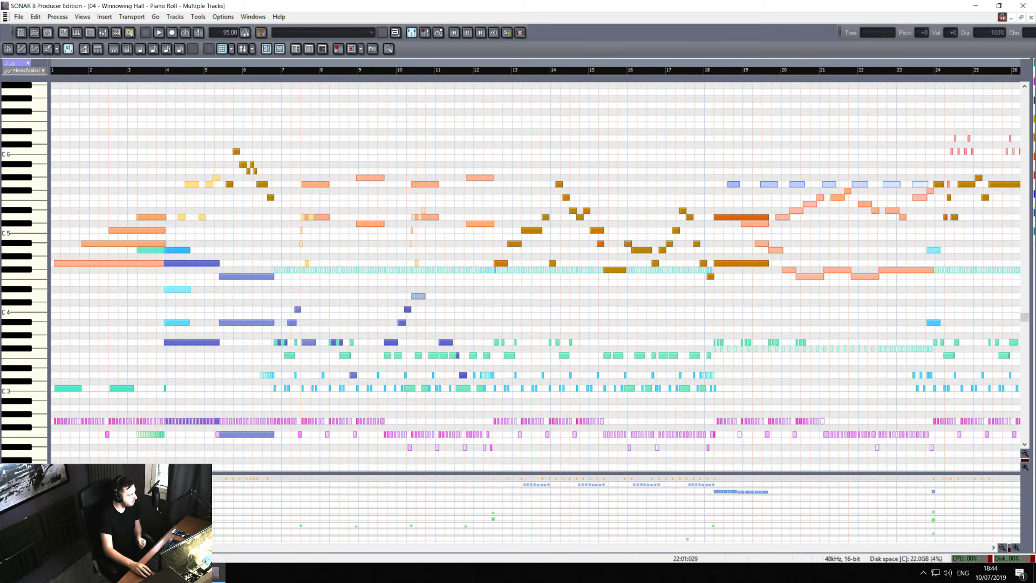
- Follow the combined tracks from measure 12 through the middle section to measure 67
scroll(539, 270, "right", 10)
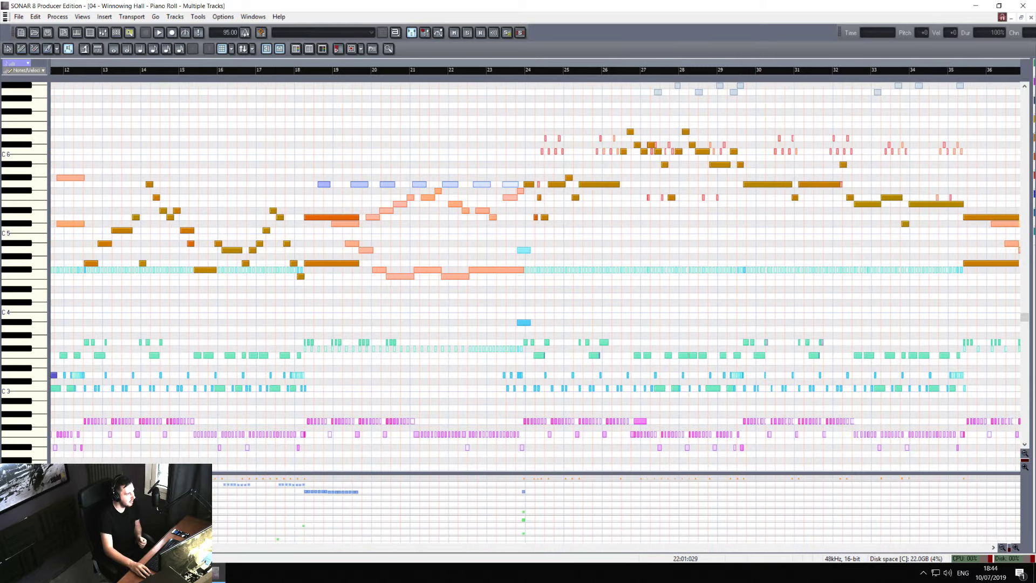
scroll(540, 269, "right", 3)
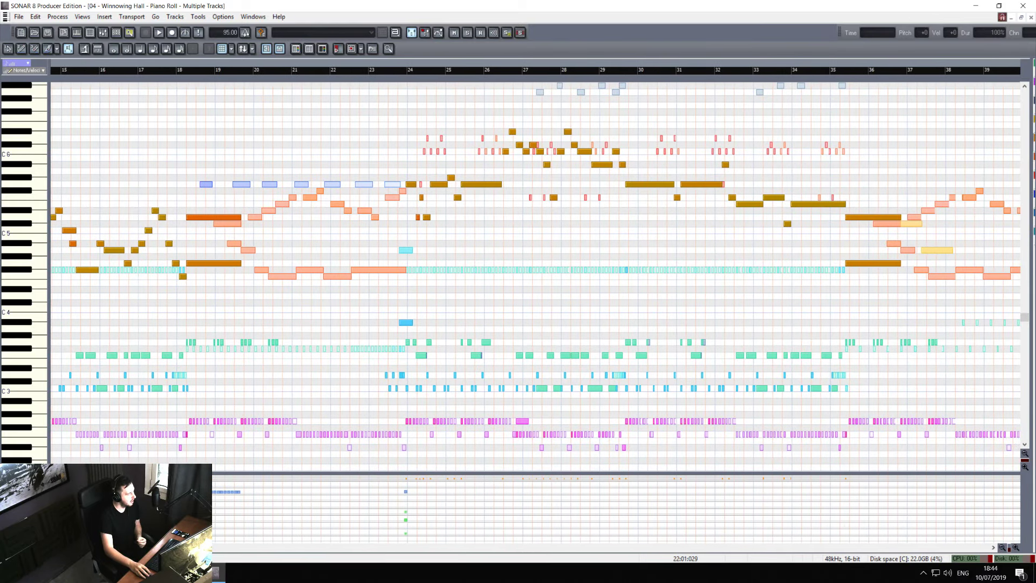
scroll(258, 556, "right", 9)
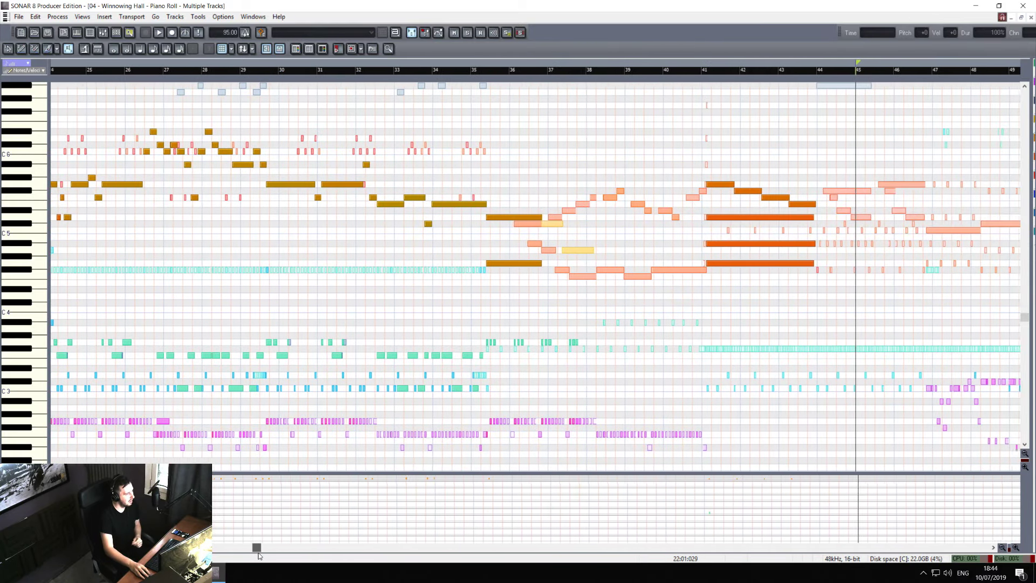
left_click_drag(258, 556, 411, 552)
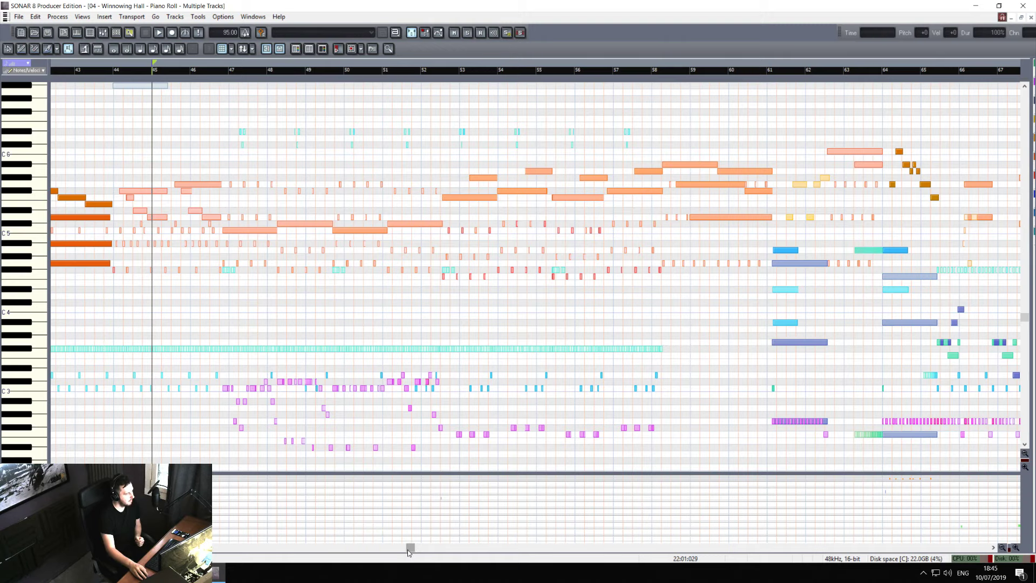
- Return to the opening, switch to the Select tool and place the playback position at measure 7
left_click_drag(410, 549, 103, 580)
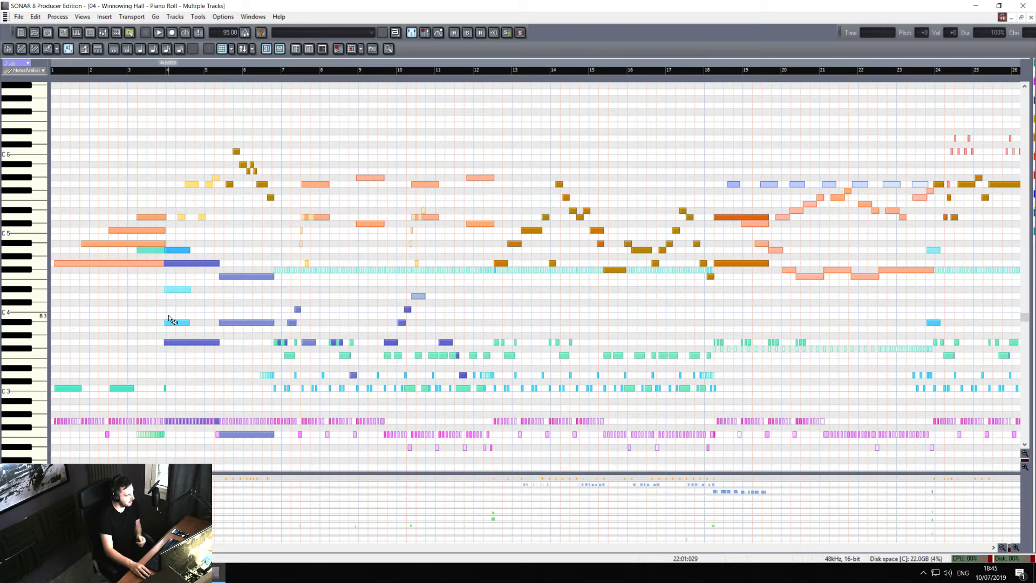
key("s")
left_click_drag(426, 324, 492, 317)
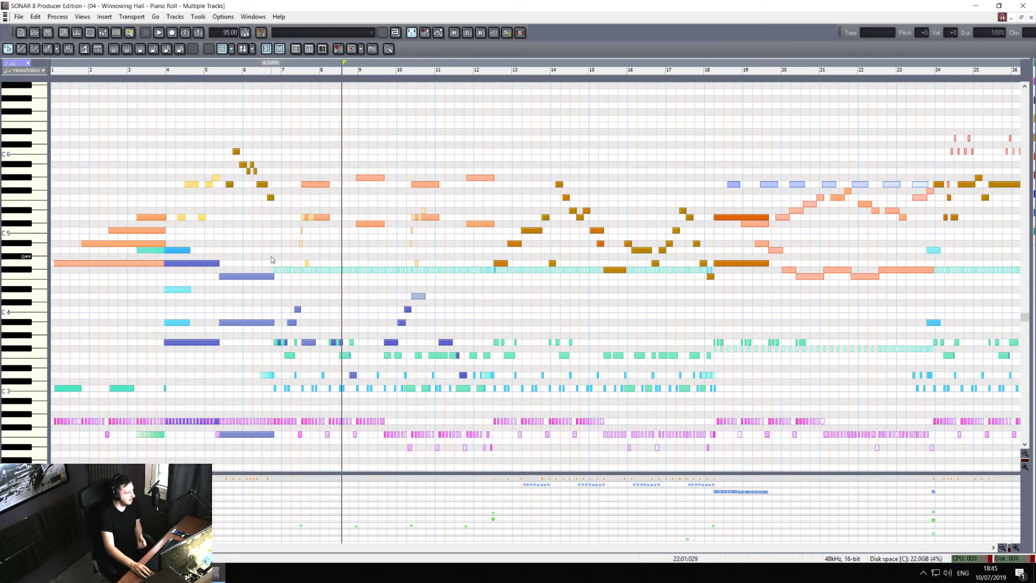
left_click(287, 69)
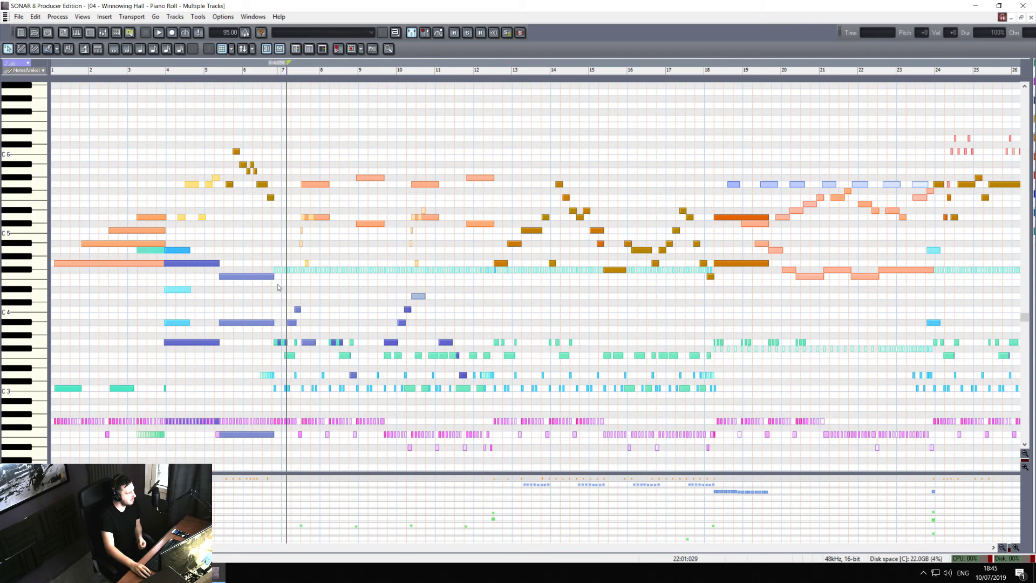
- Examine how the arrangement develops across all tracks from measure 7 to measure 70
scroll(256, 83, "right", 1)
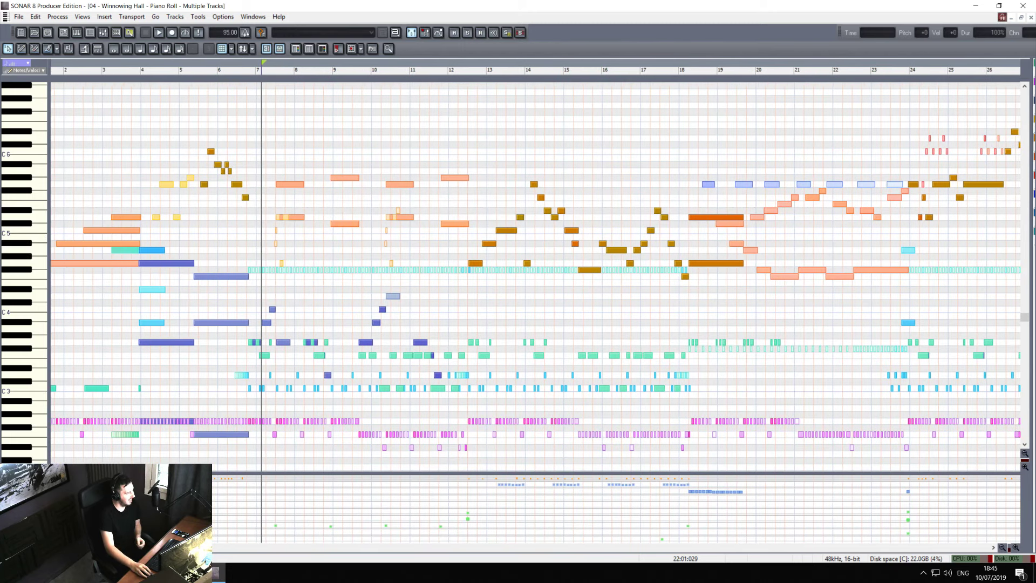
scroll(711, 83, "right", 3)
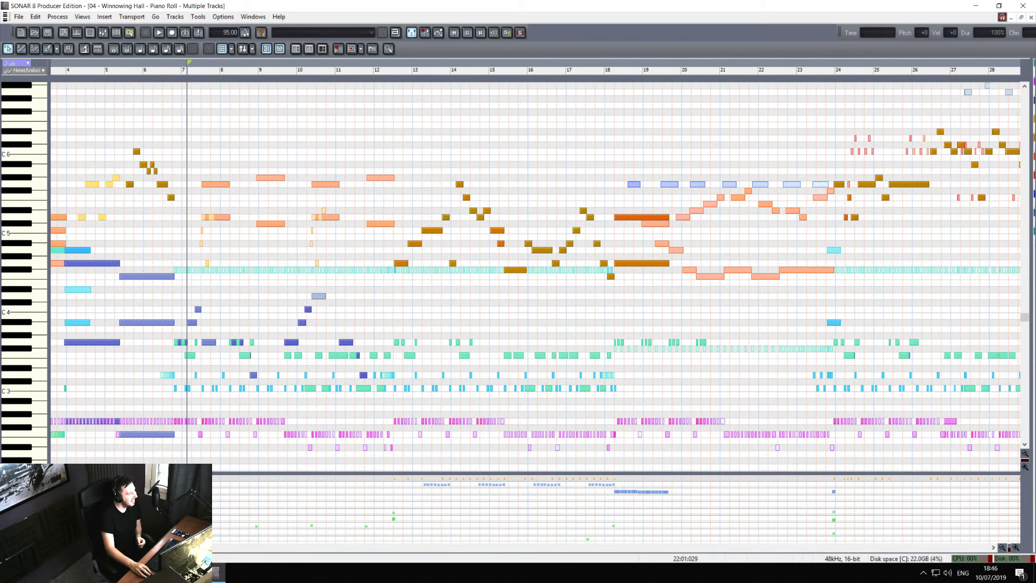
scroll(954, 83, "right", 6)
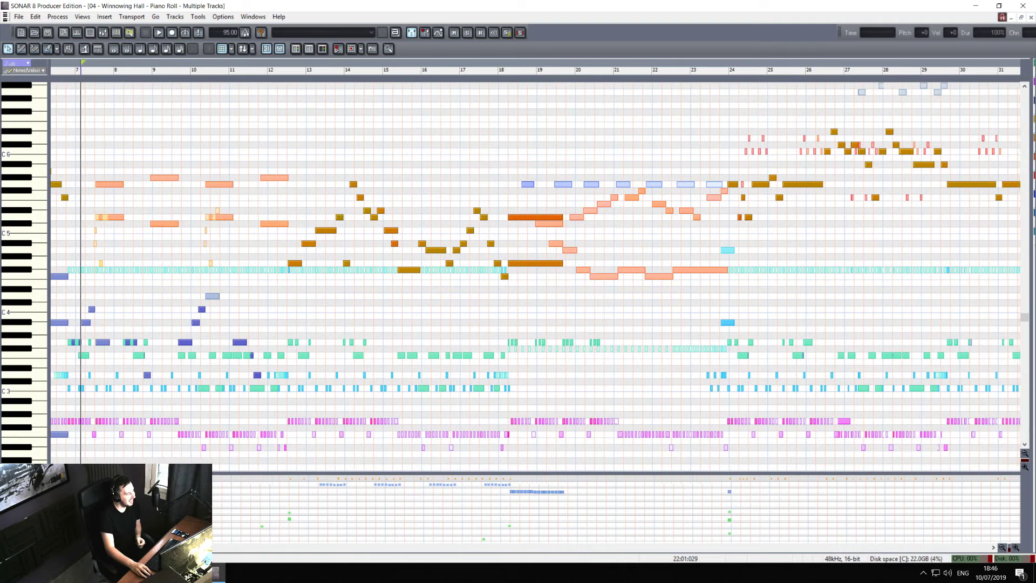
scroll(677, 83, "right", 1)
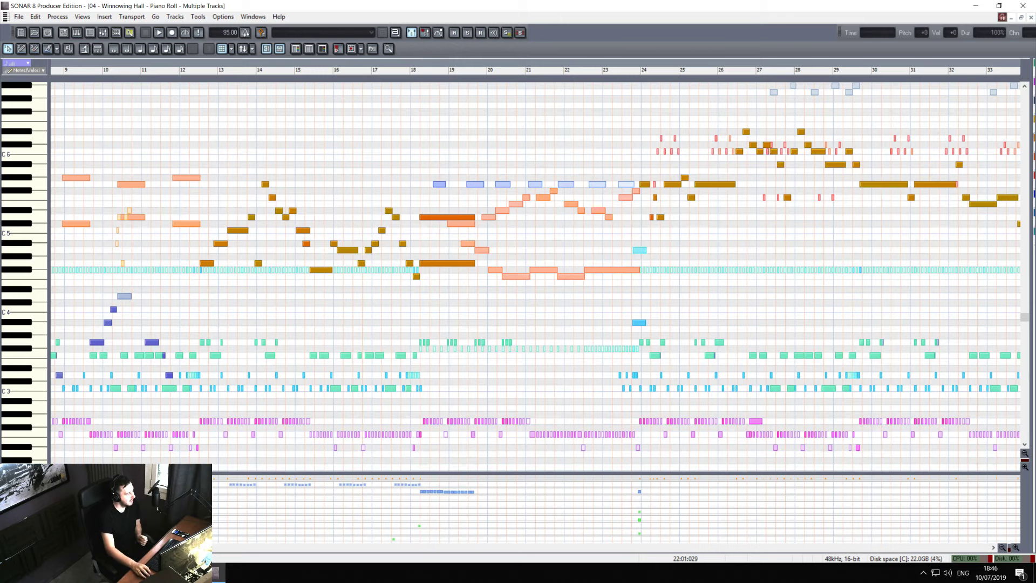
scroll(760, 83, "right", 6)
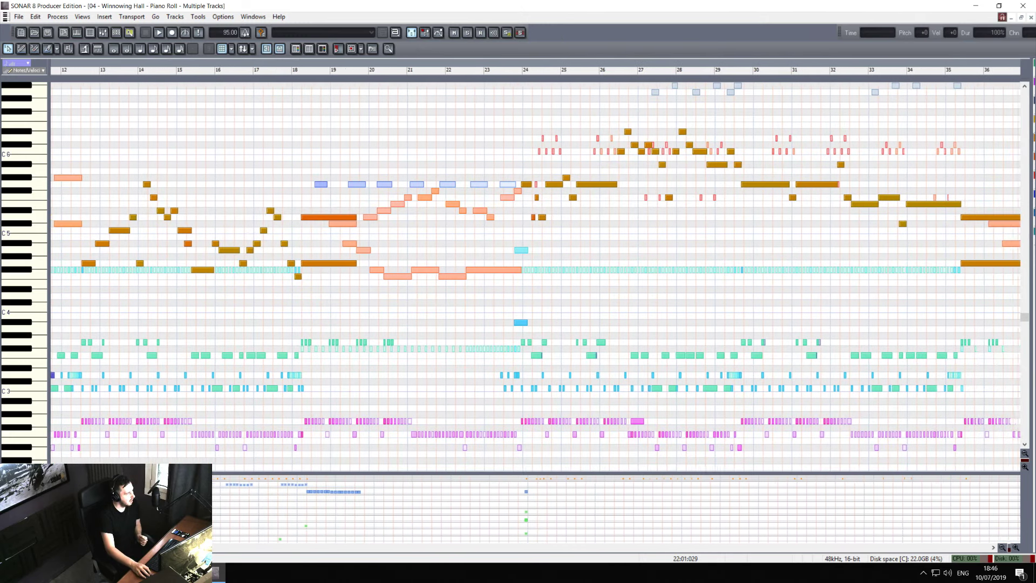
scroll(757, 83, "right", 10)
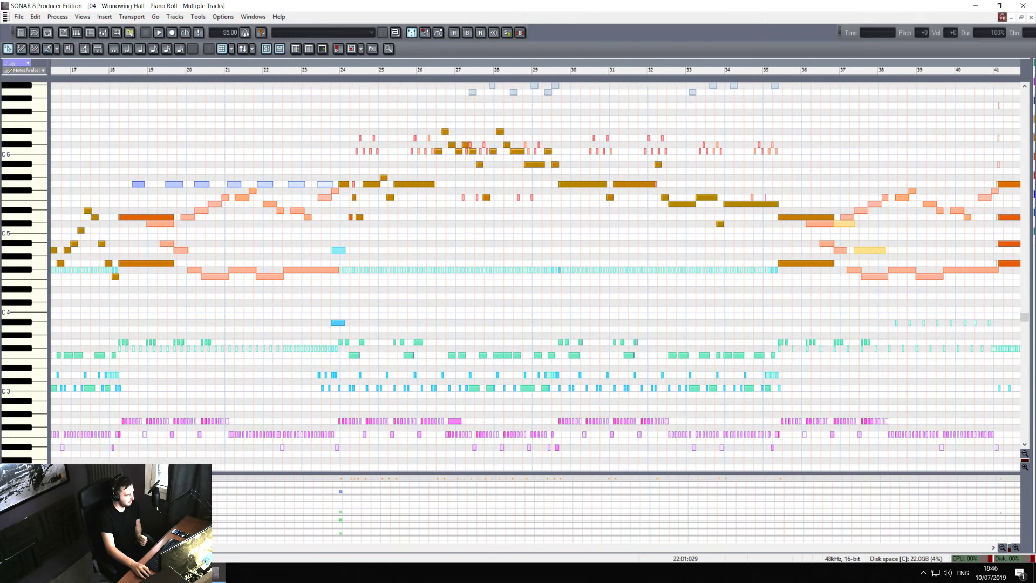
scroll(898, 83, "down", 3)
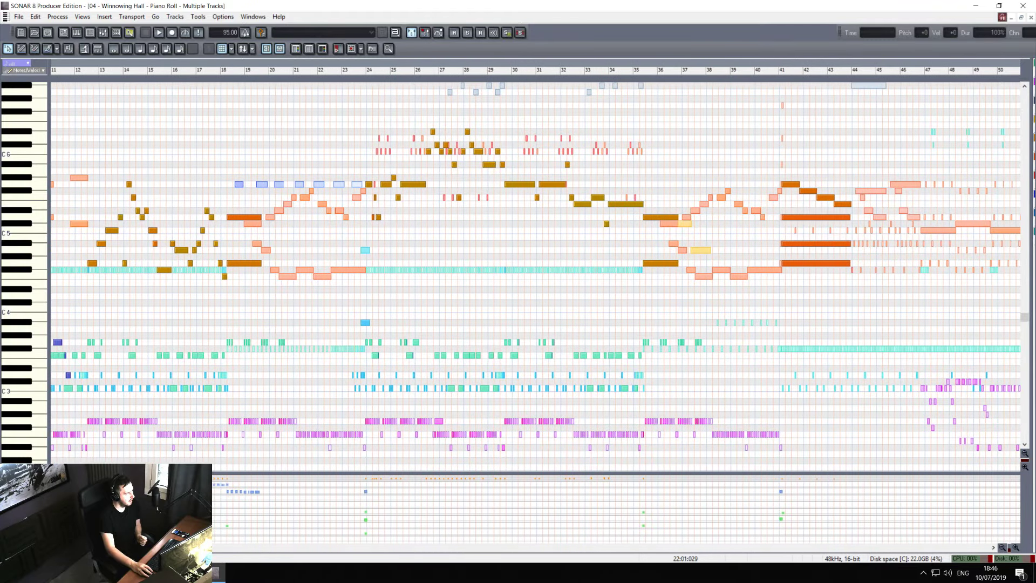
scroll(225, 559, "right", 18)
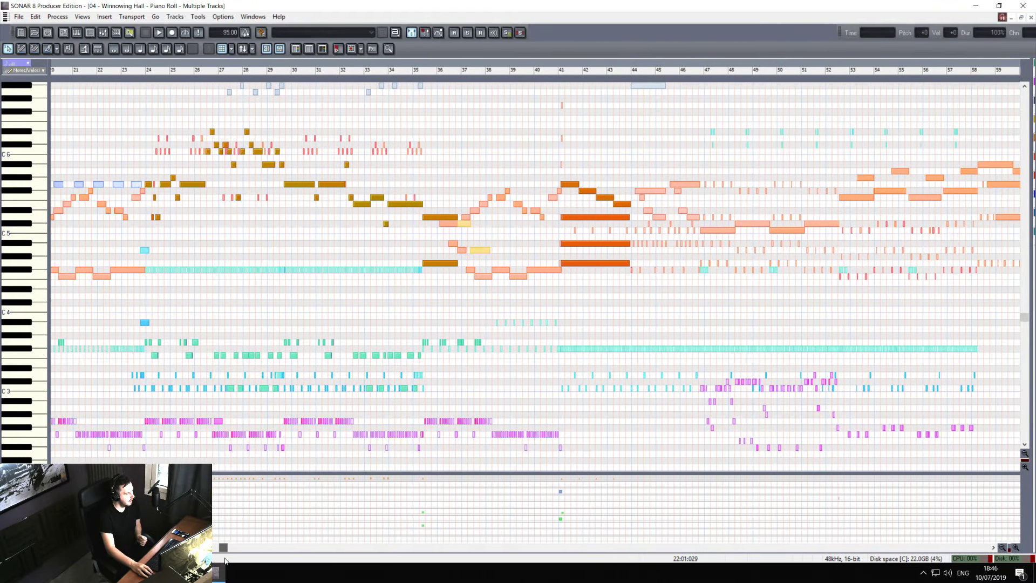
left_click_drag(224, 559, 301, 539)
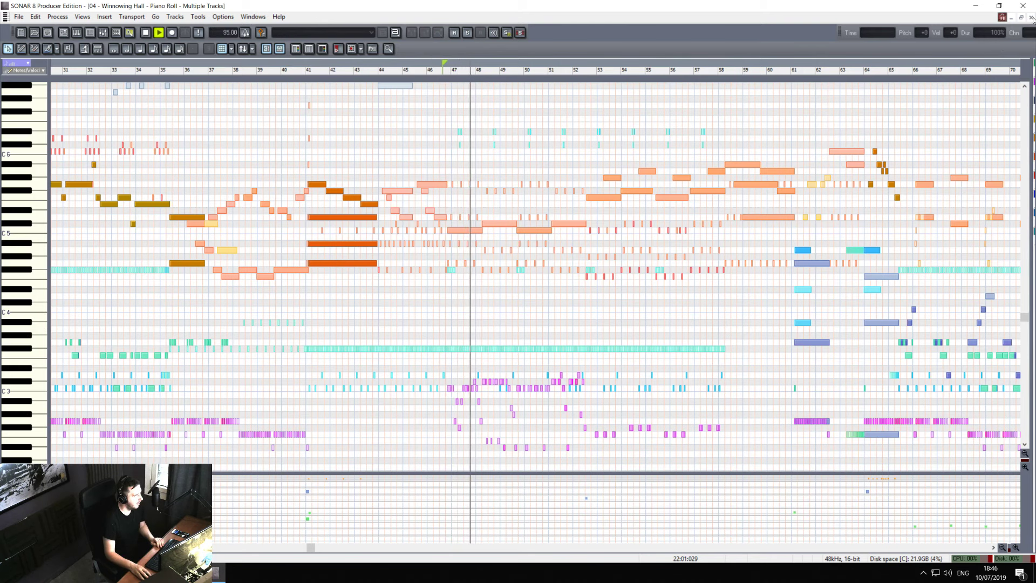
- Close the multi-track Piano Roll, solo Track 2 and open its clip in the Piano Roll
left_click(1031, 17)
scroll(540, 306, "up", 5)
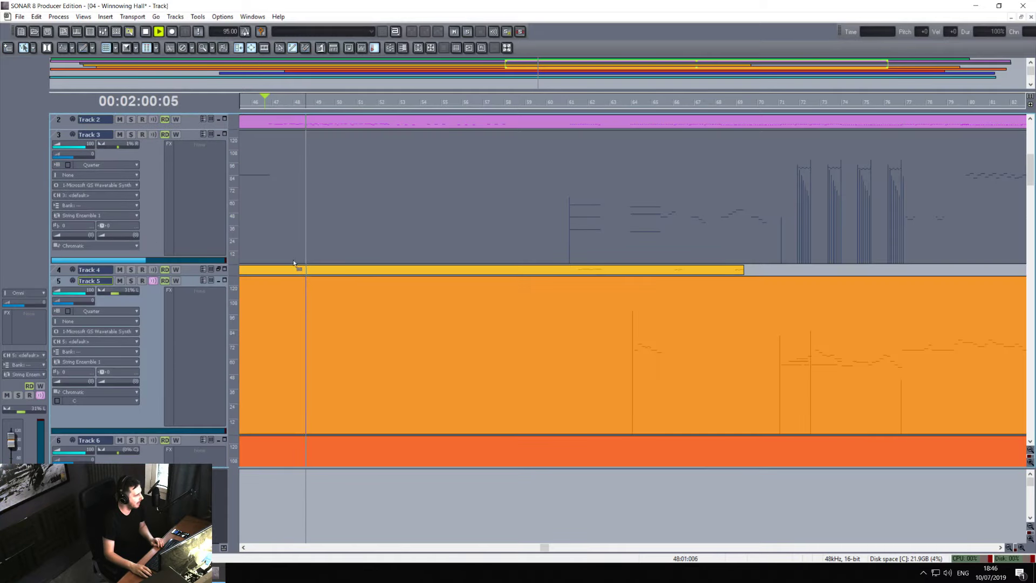
scroll(292, 260, "up", 1)
double_click(130, 130)
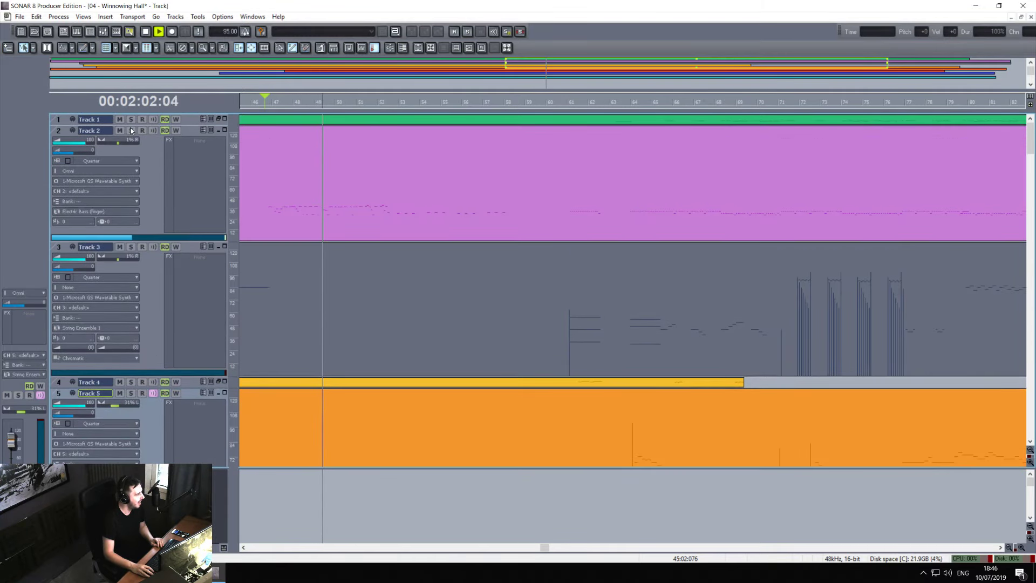
double_click(330, 209)
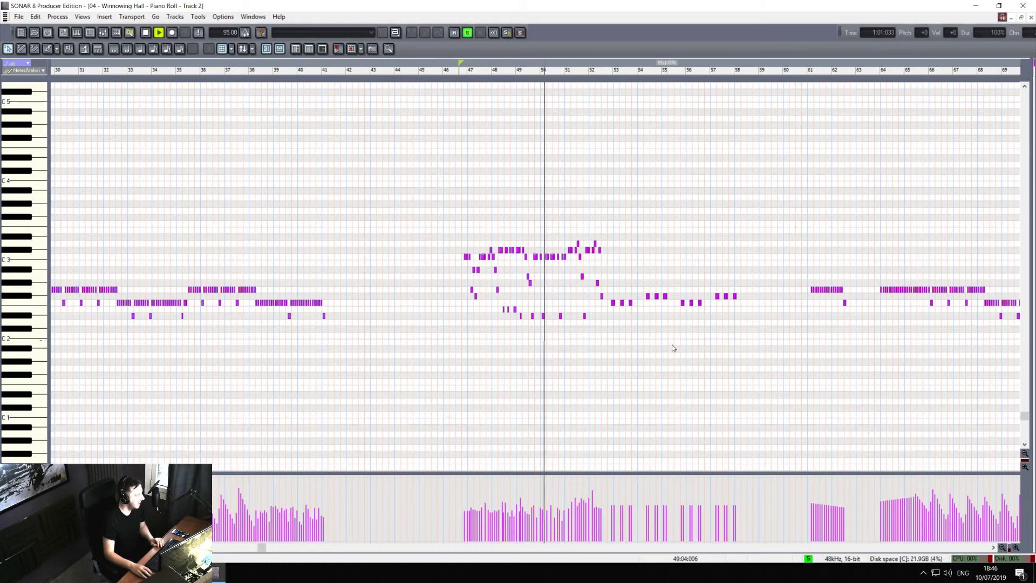
- Audition the soloed Track 2 bass line from just before measure 47 with measures 41 to 60 enlarged
left_click(1015, 547)
left_click(1016, 547)
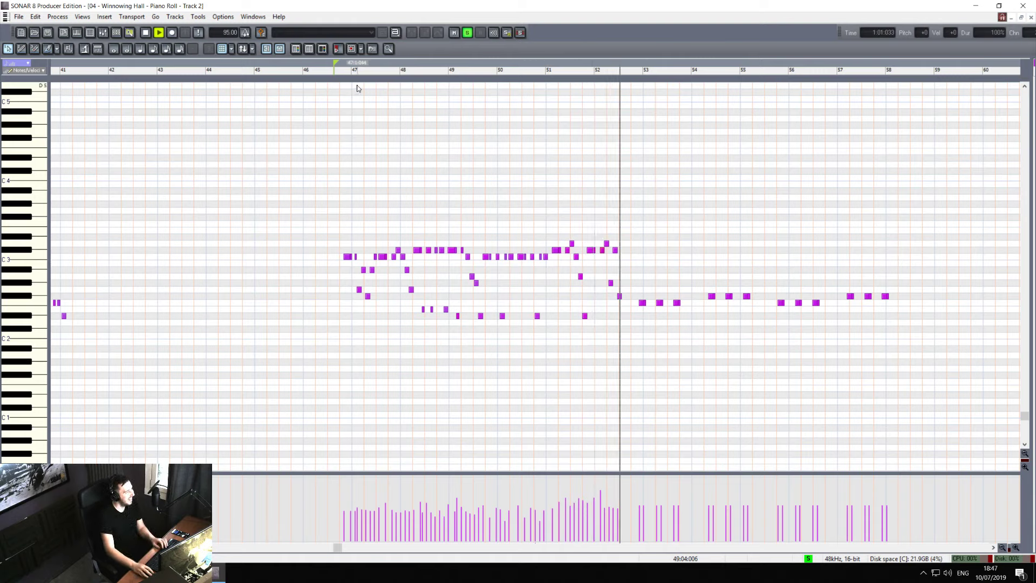
key("space")
key("space")
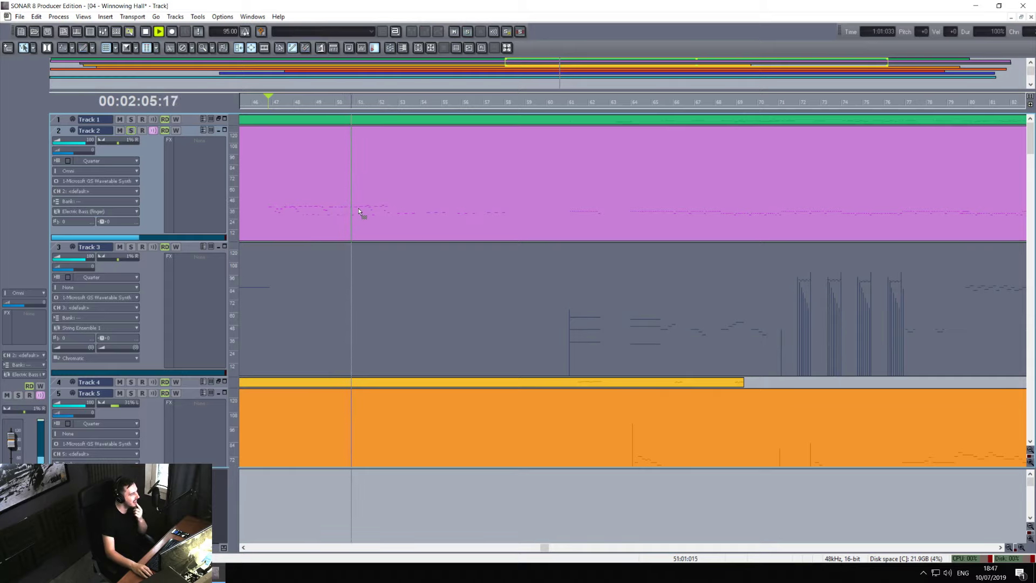
- Select the clips of all tracks in the Track view and open them together in the Piano Roll
scroll(378, 226, "down", 3)
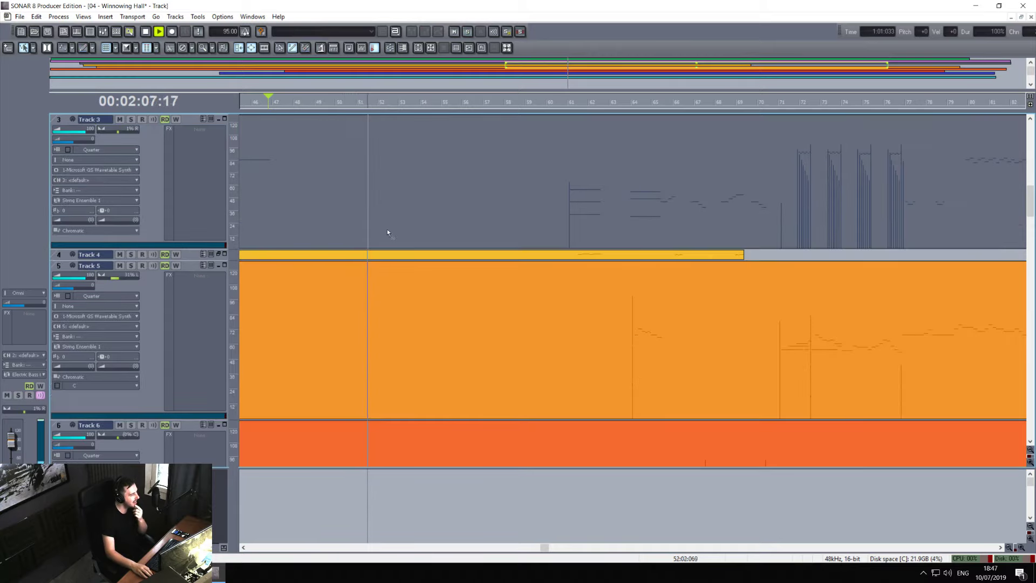
scroll(410, 248, "up", 3)
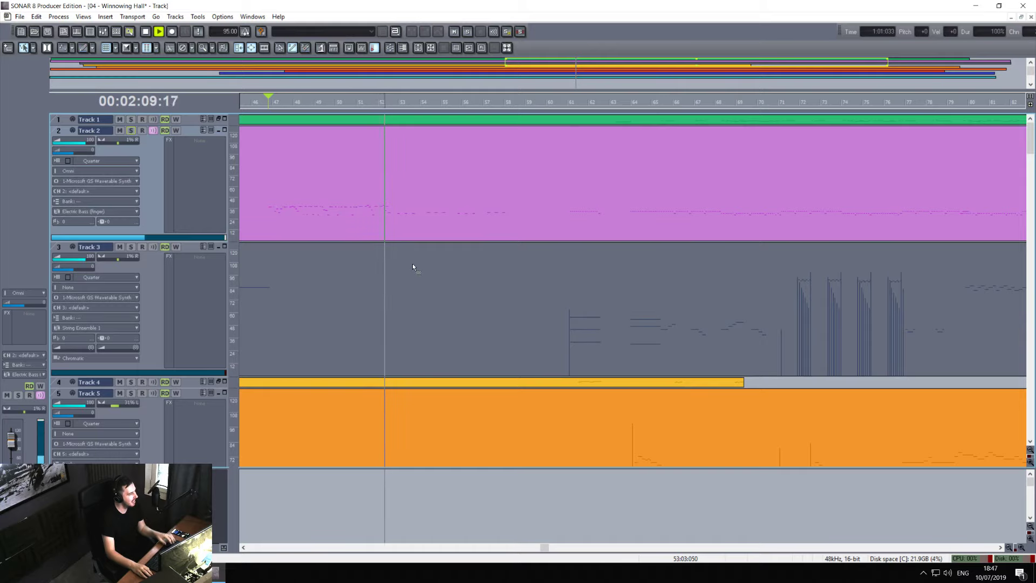
key("ctrl+a")
right_click(397, 204)
mouse_move(507, 436)
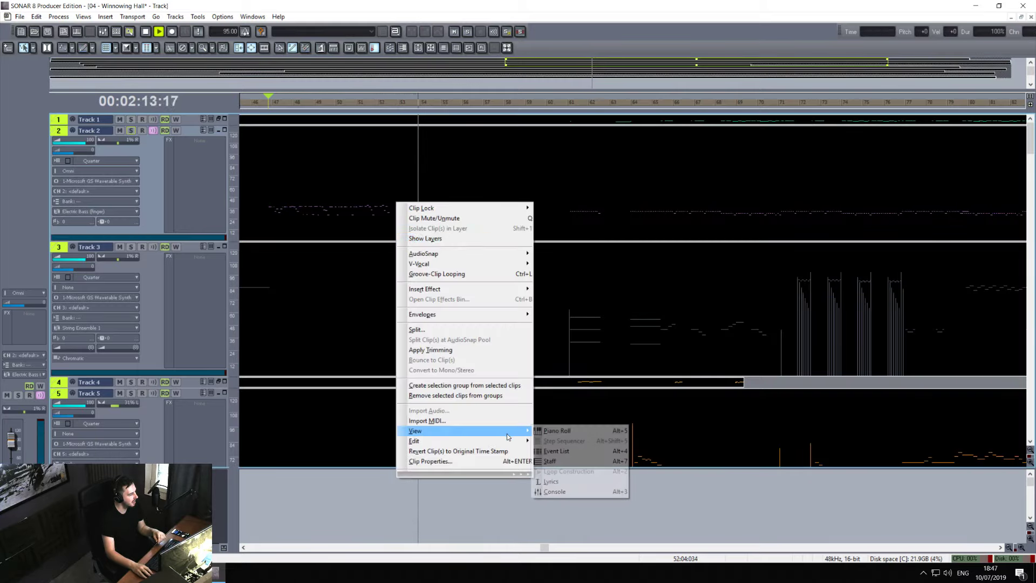
left_click(556, 430)
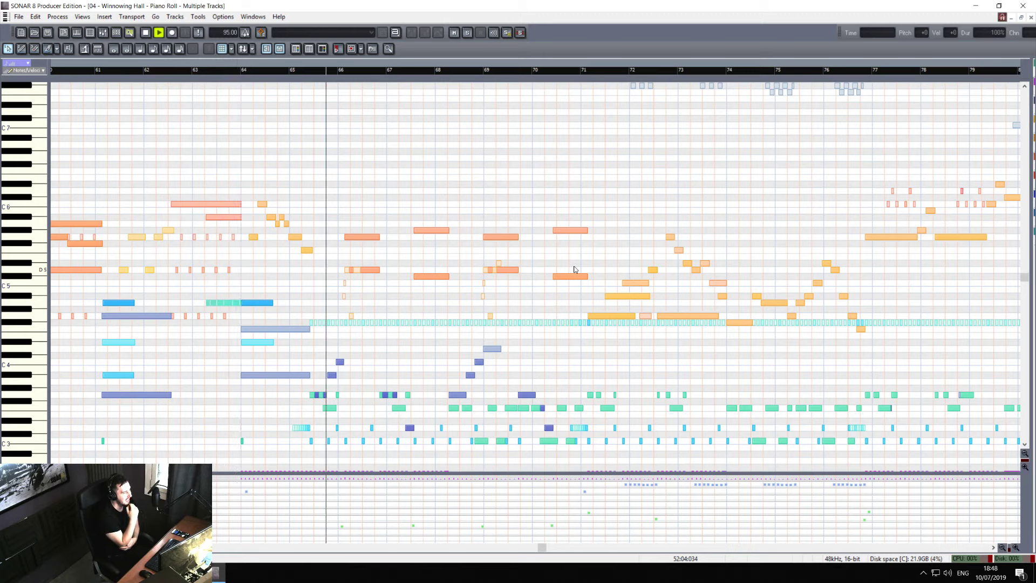
- Stop playback and examine the combined tracks over measures 34 to 86
key("space")
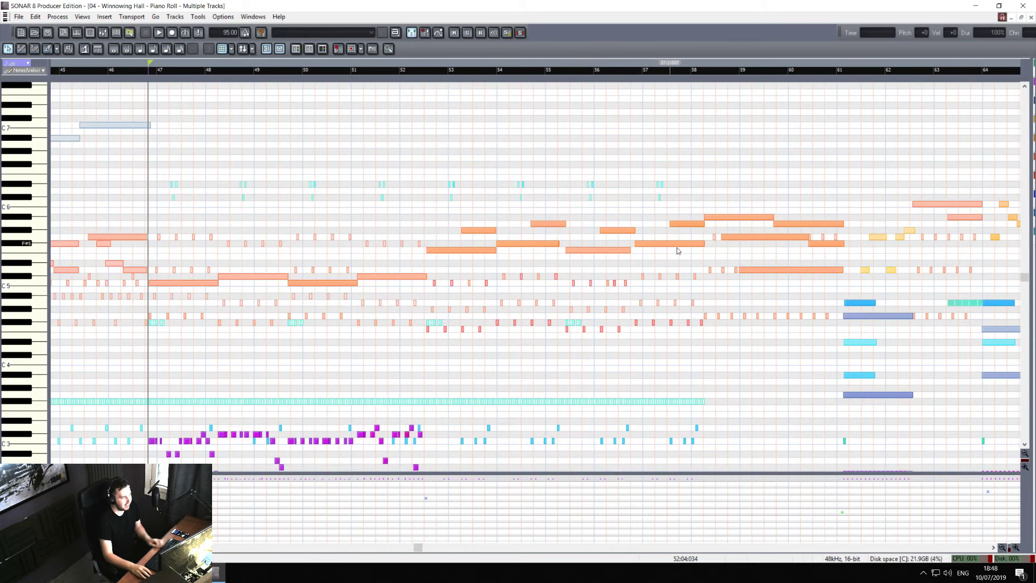
left_click(1002, 547)
left_click(1002, 547)
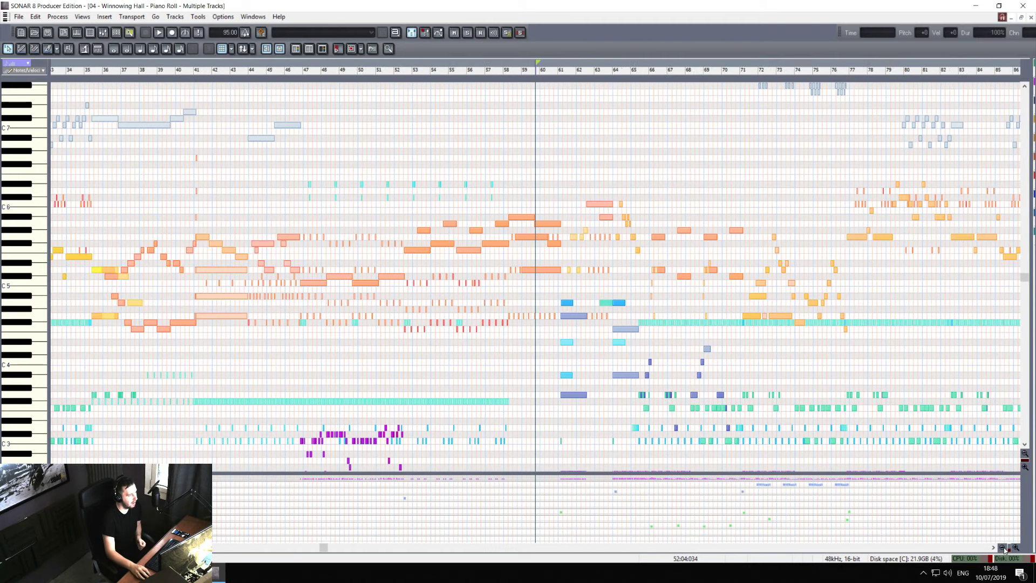
- Examine the combined notes of all tracks from measure 34 to the song's end and place the playback position at measure 71
left_click(1001, 547)
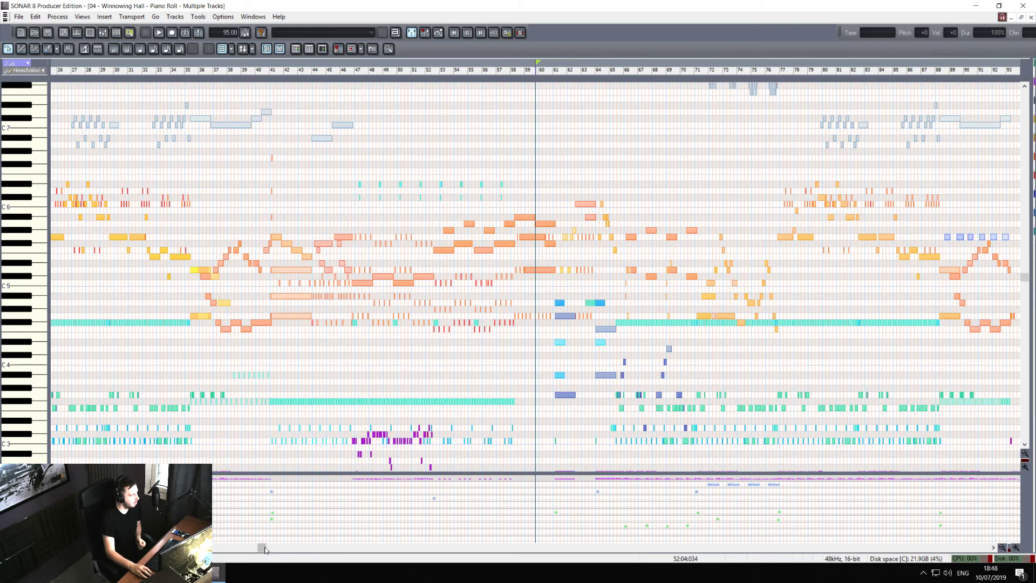
left_click_drag(264, 549, 334, 550)
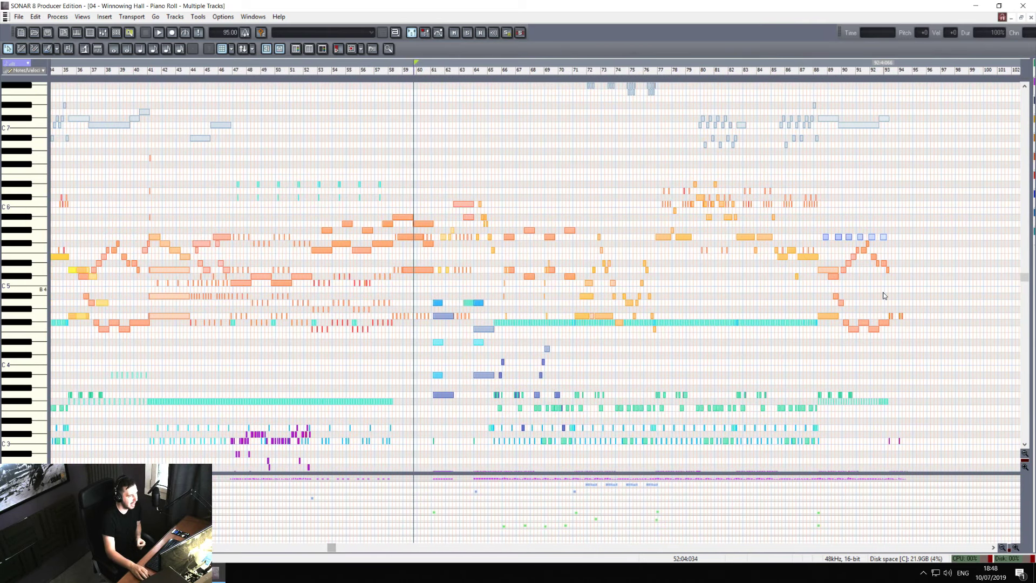
scroll(890, 297, "up", 5)
scroll(833, 261, "up", 1)
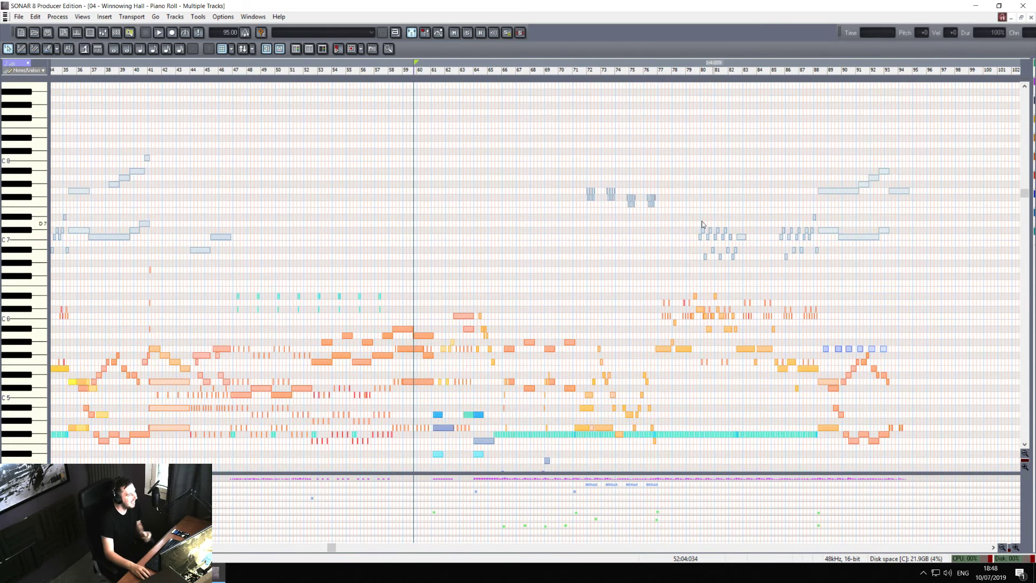
scroll(701, 270, "down", 7)
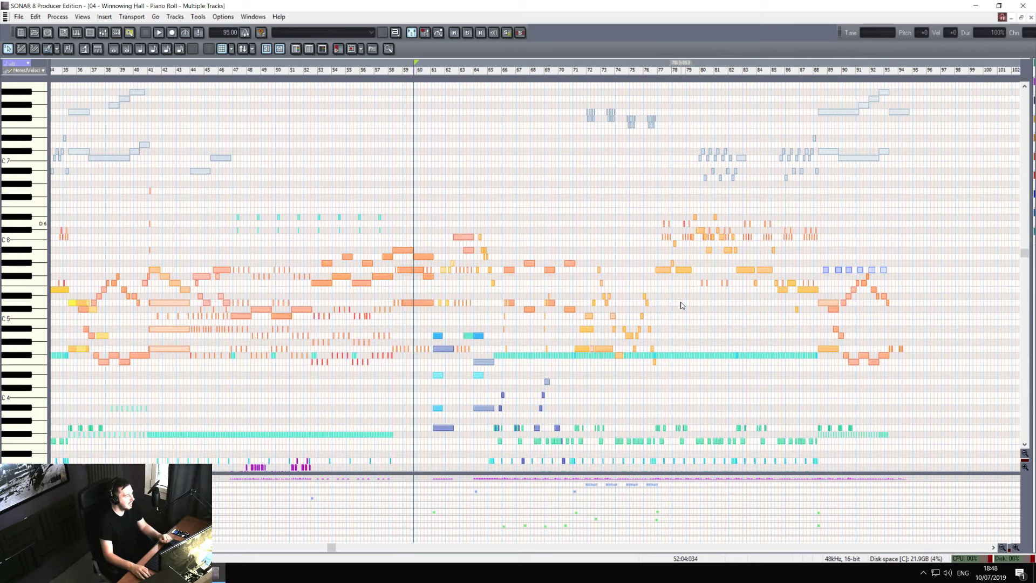
scroll(681, 306, "down", 2)
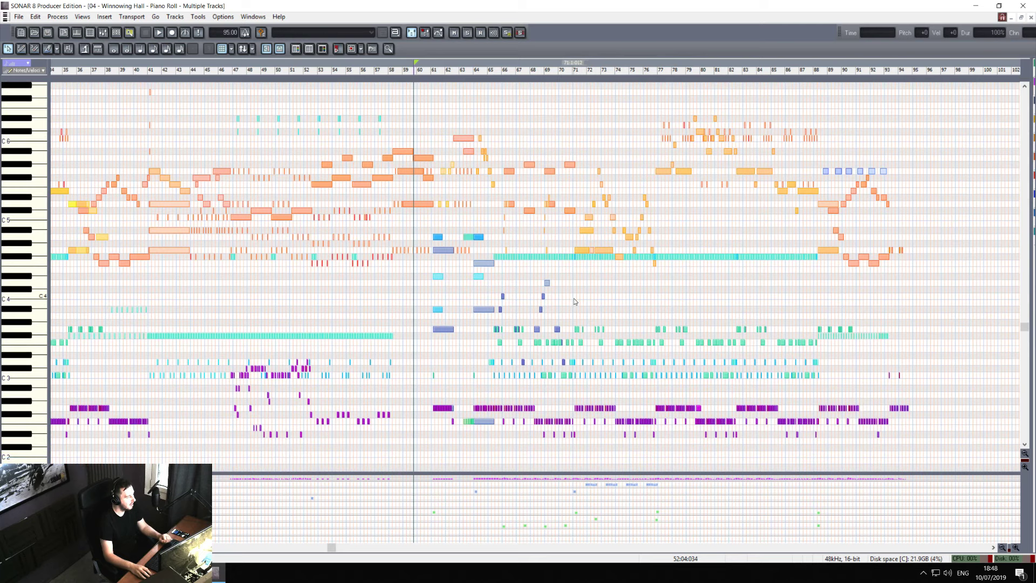
left_click(575, 302)
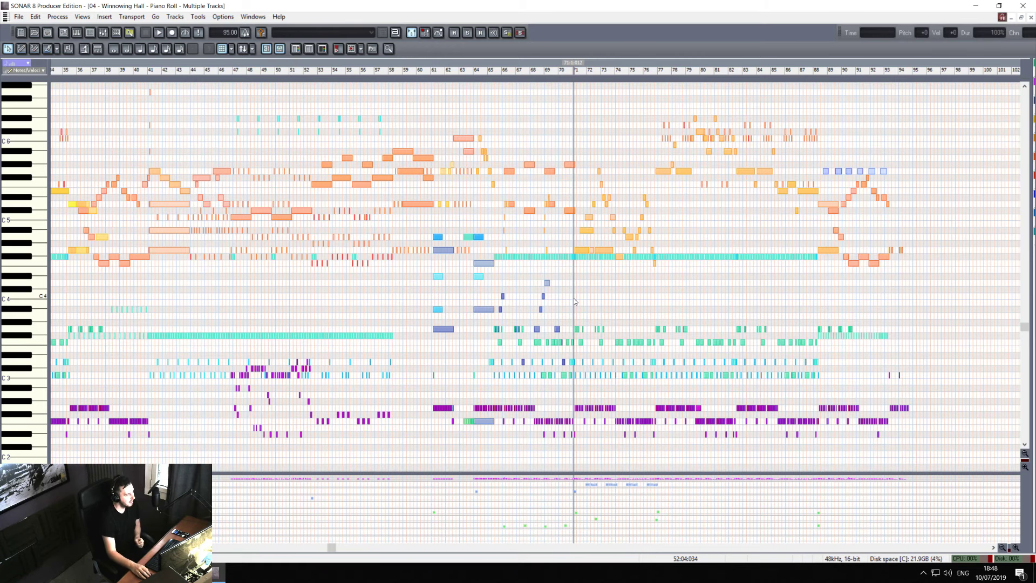
- Expand the controller pane over the note area and widen its lane labels until the controller and channel names are readable
left_click_drag(653, 470, 651, 80)
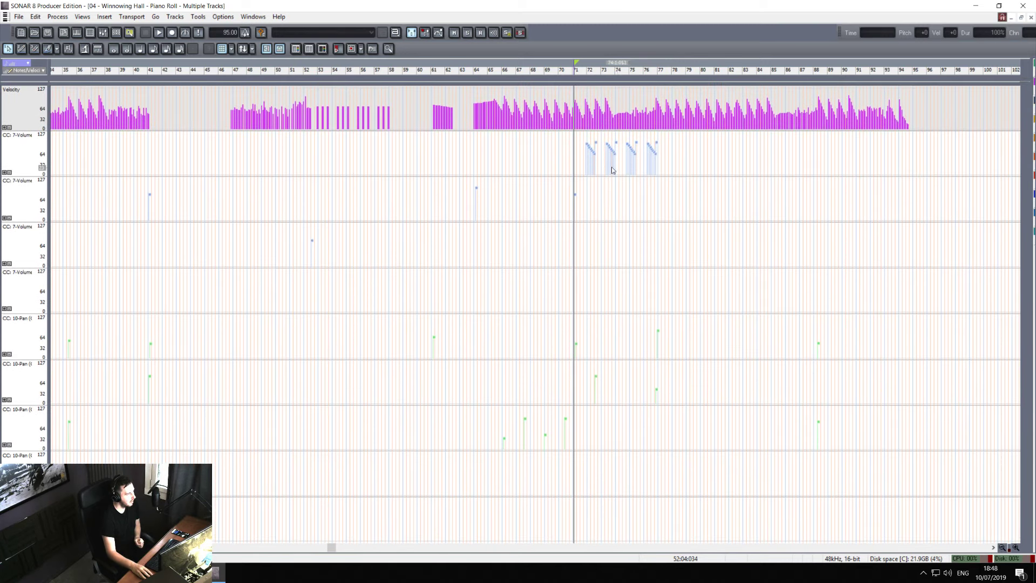
left_click(570, 155)
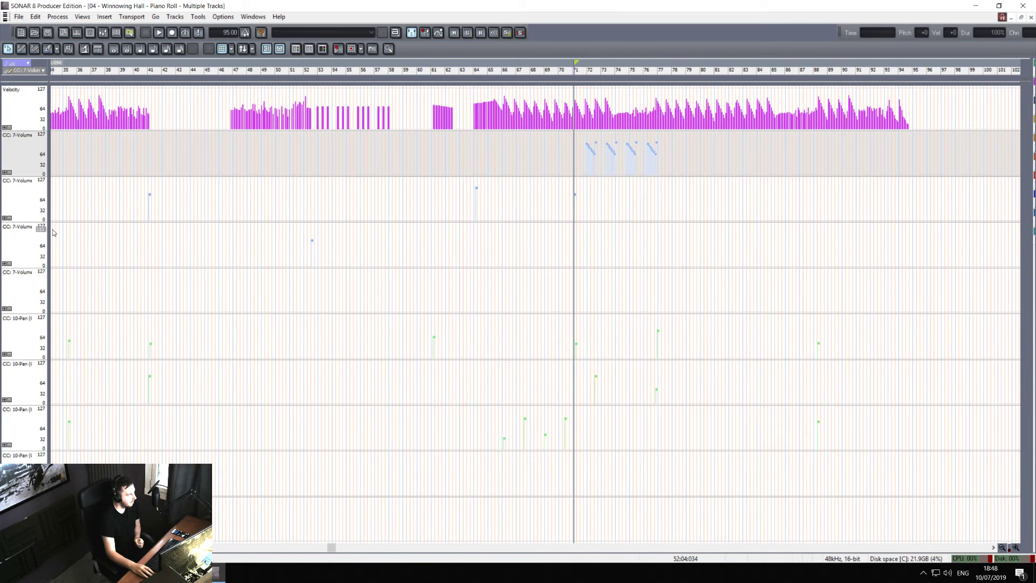
left_click_drag(53, 232, 135, 232)
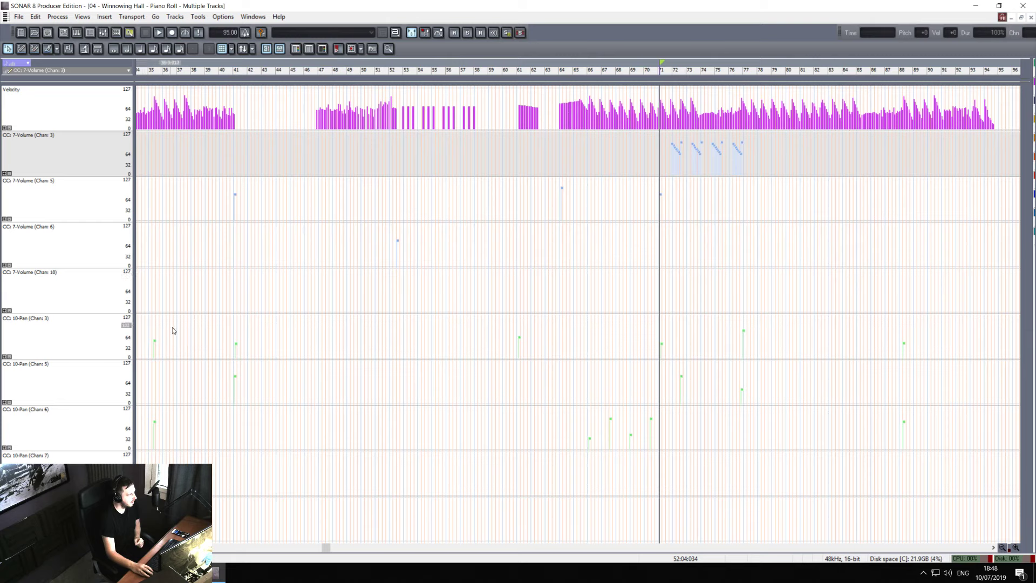
- Inspect the volume and pan controller events for channels 3, 5 and 6 by selecting events in their lanes
left_click(678, 150)
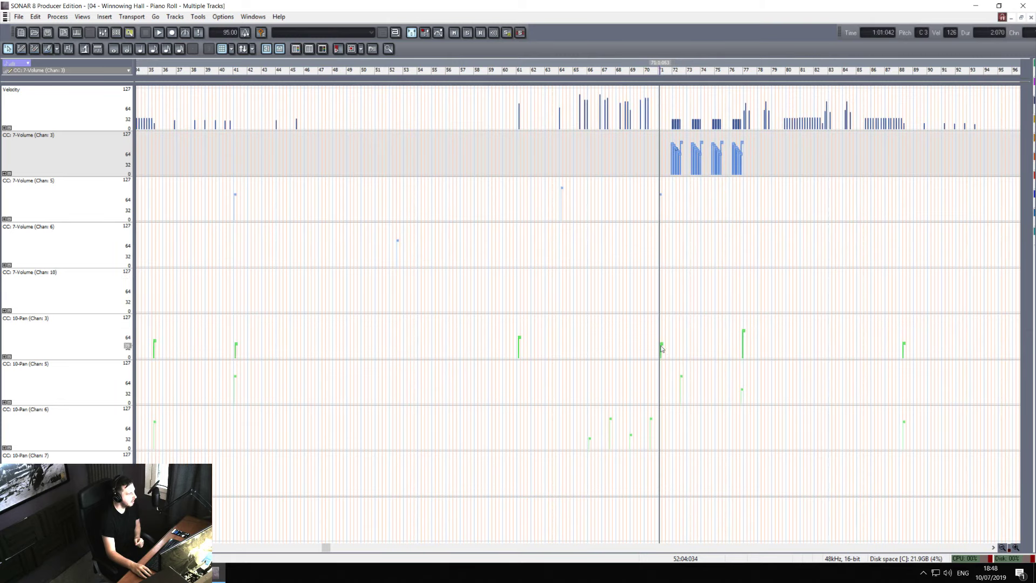
left_click(681, 375)
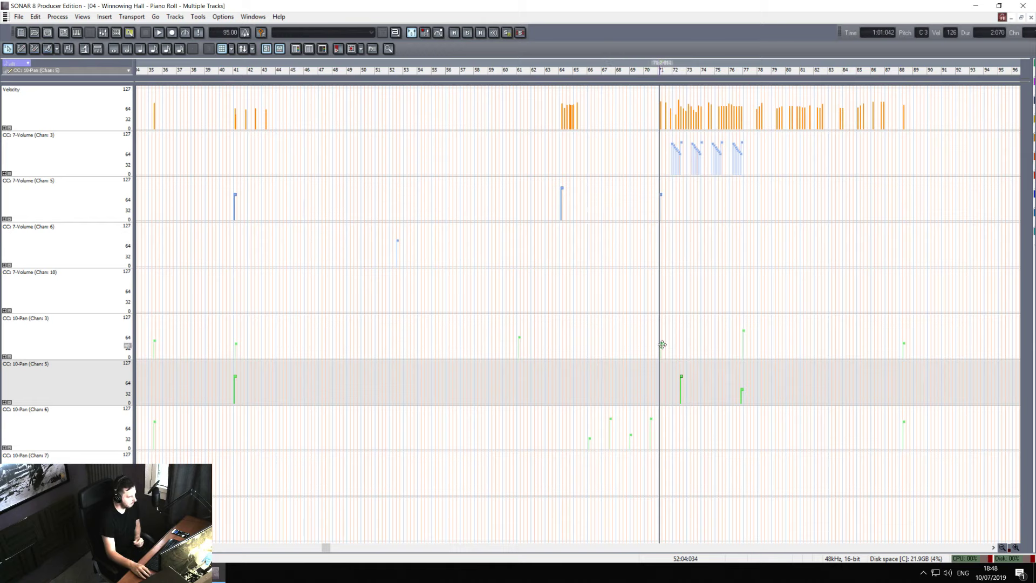
left_click(904, 344)
left_click(905, 423)
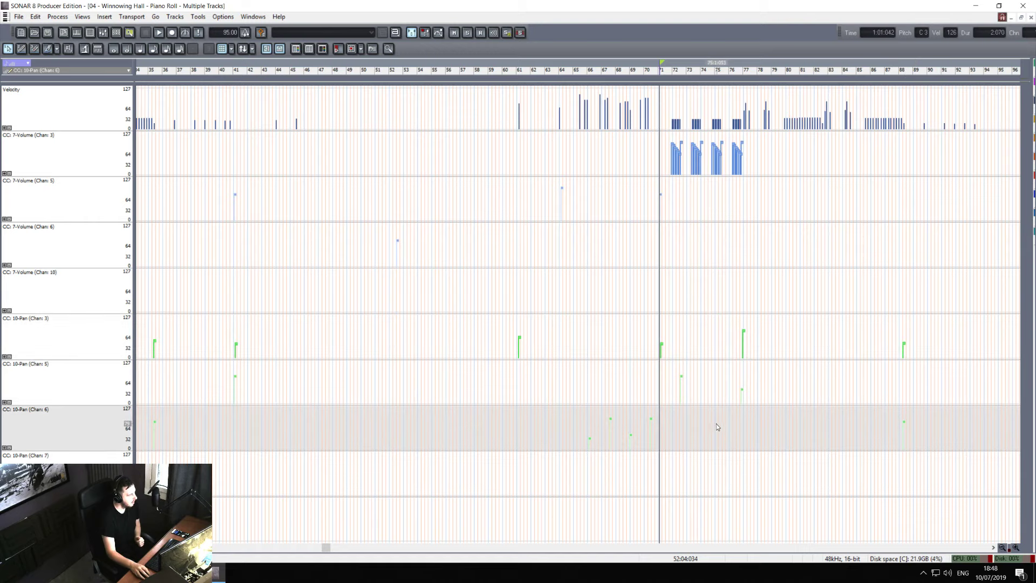
left_click(234, 382)
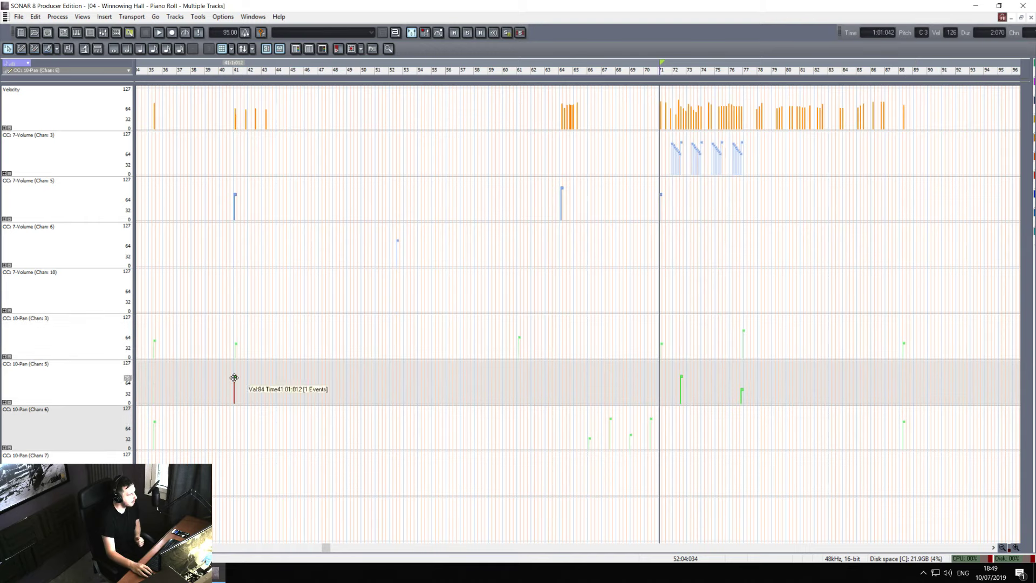
left_click(155, 421)
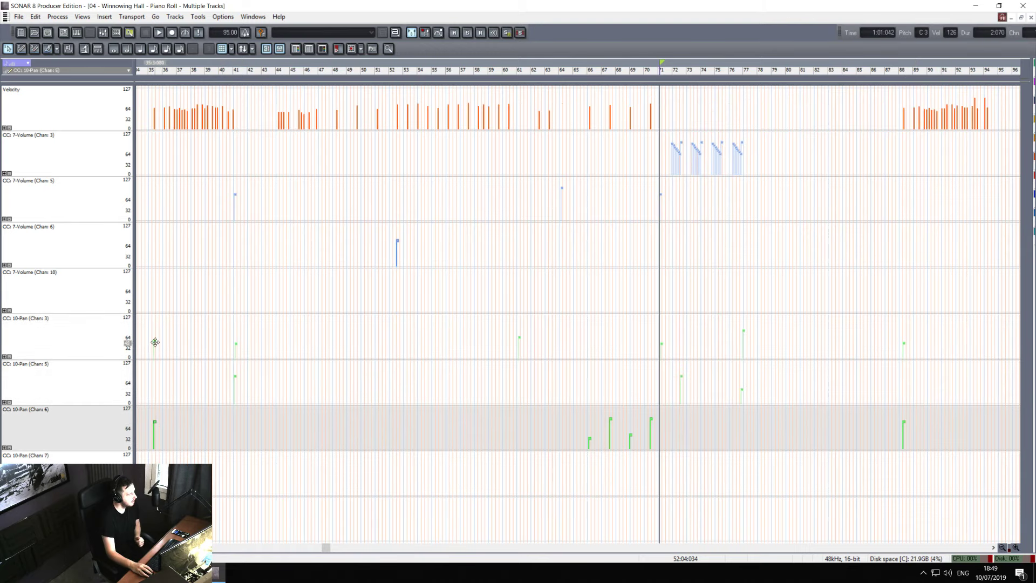
left_click(155, 342)
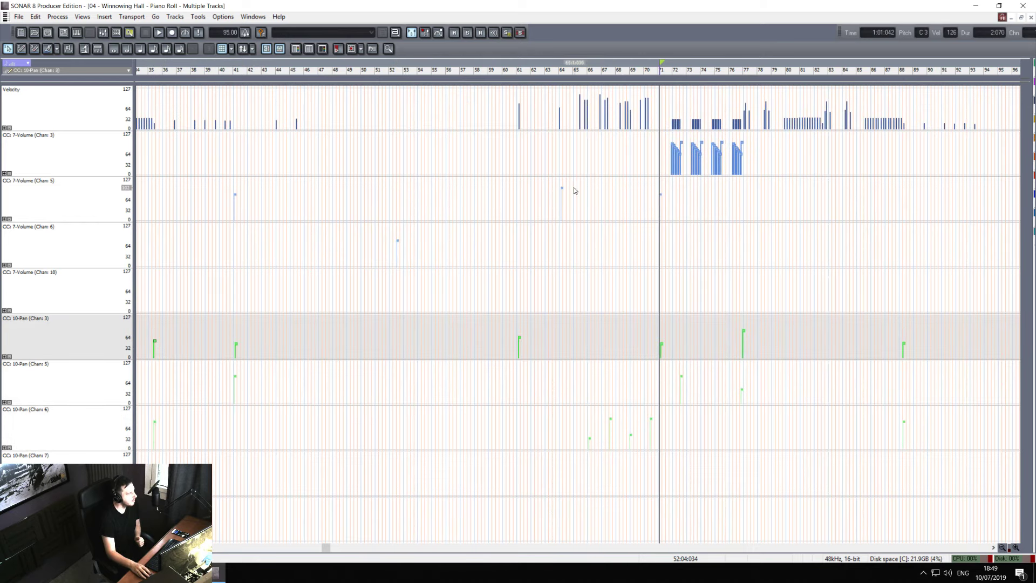
left_click(397, 241)
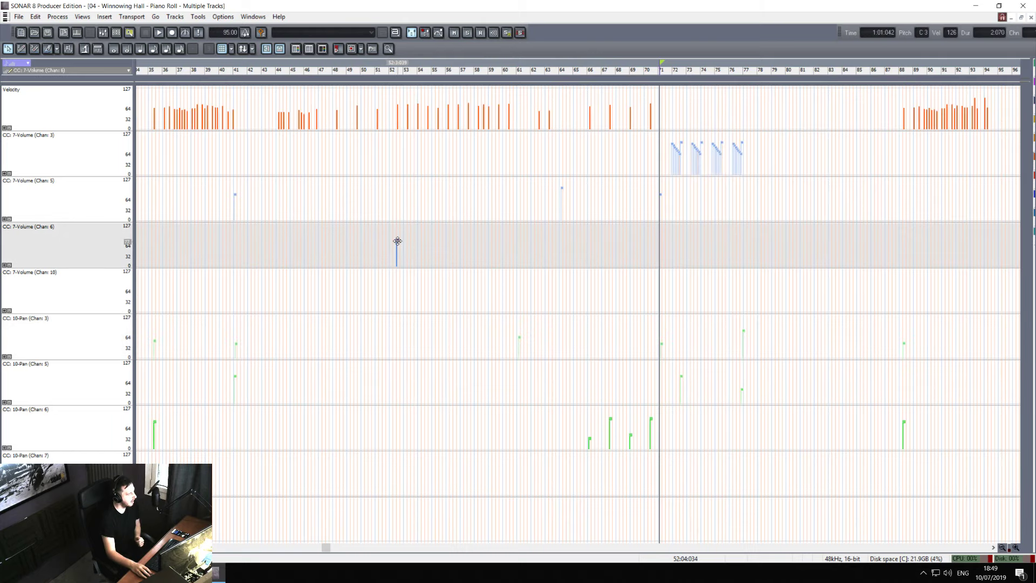
left_click(652, 420)
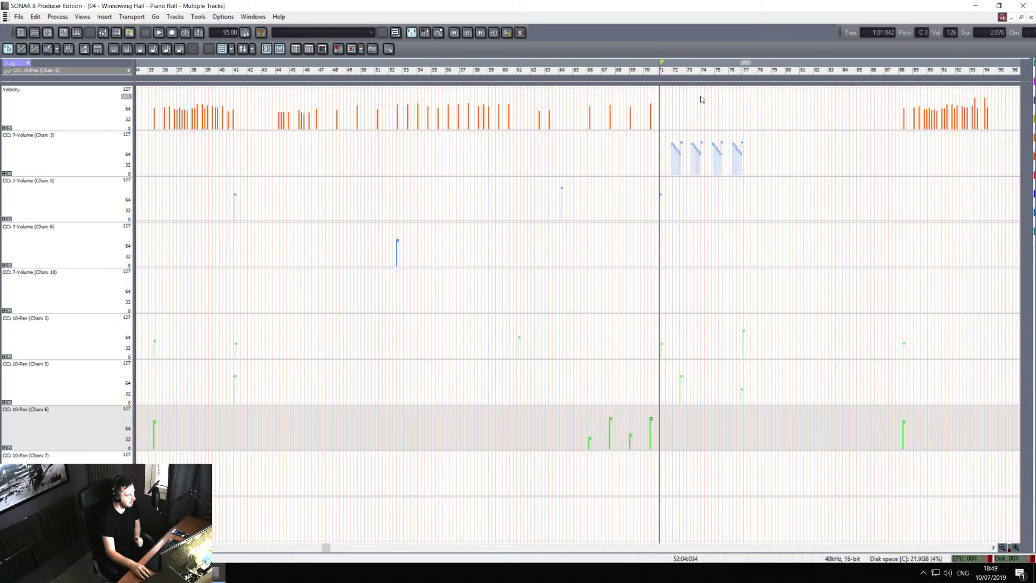
- Bring the note pane back above the controller lanes and examine the closing section of "Winnowing Hall"
left_click_drag(675, 82, 677, 173)
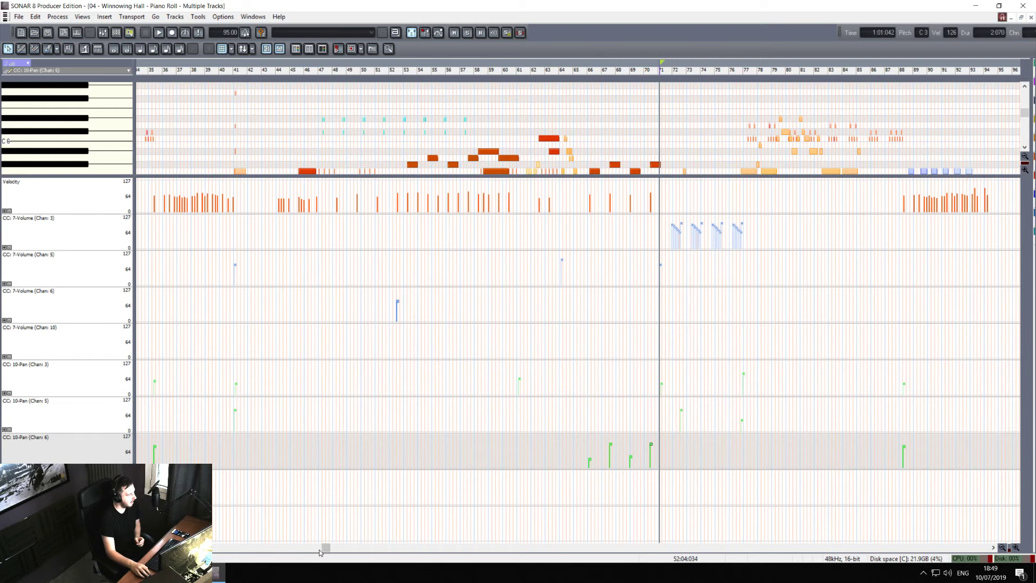
left_click(356, 549)
left_click(259, 548)
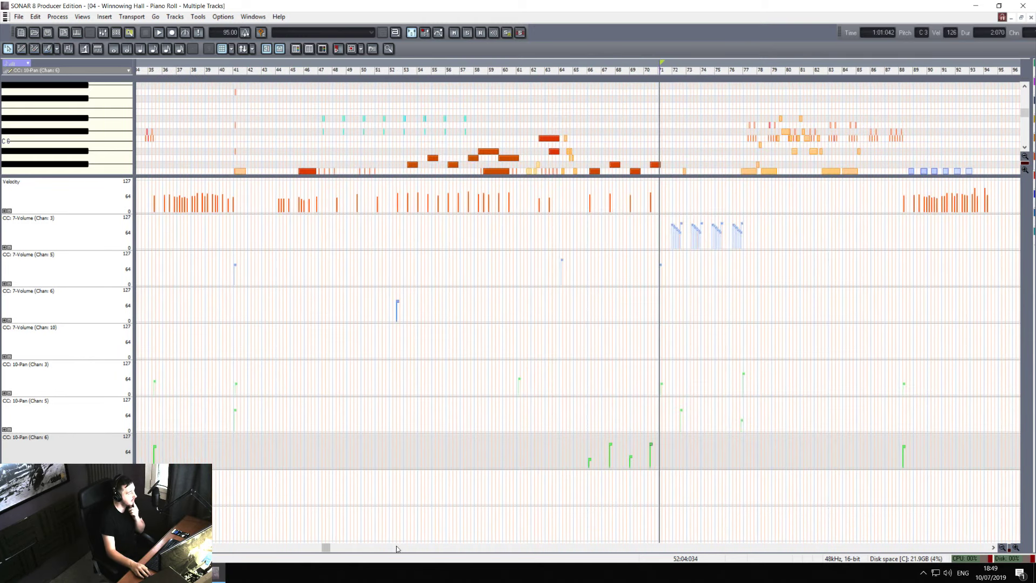
left_click_drag(329, 549, 414, 551)
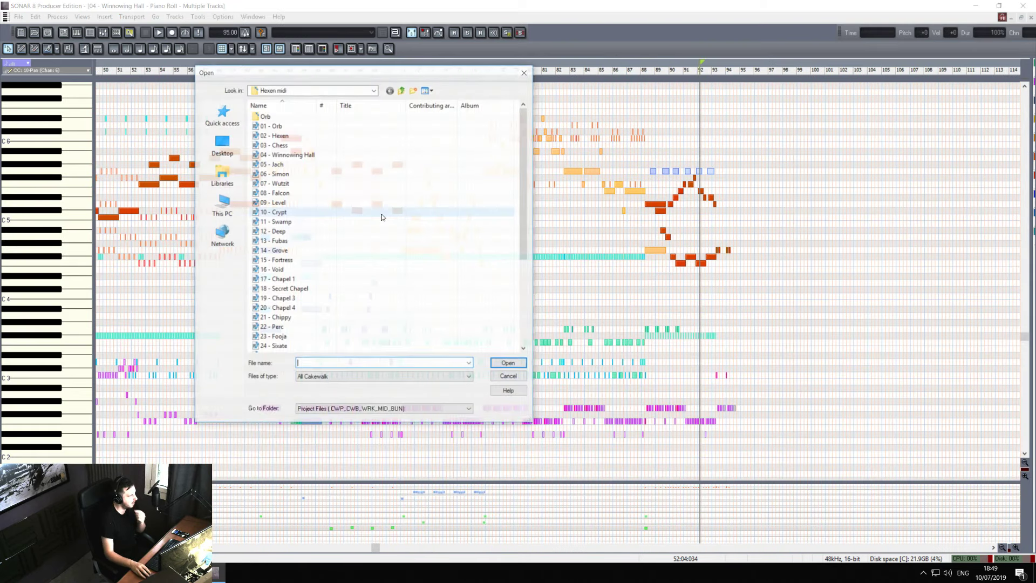
- Open the "01 - Orb" MIDI file, enlarge its tracks and timeline, and place the playback position just before measure 7
double_click(273, 127)
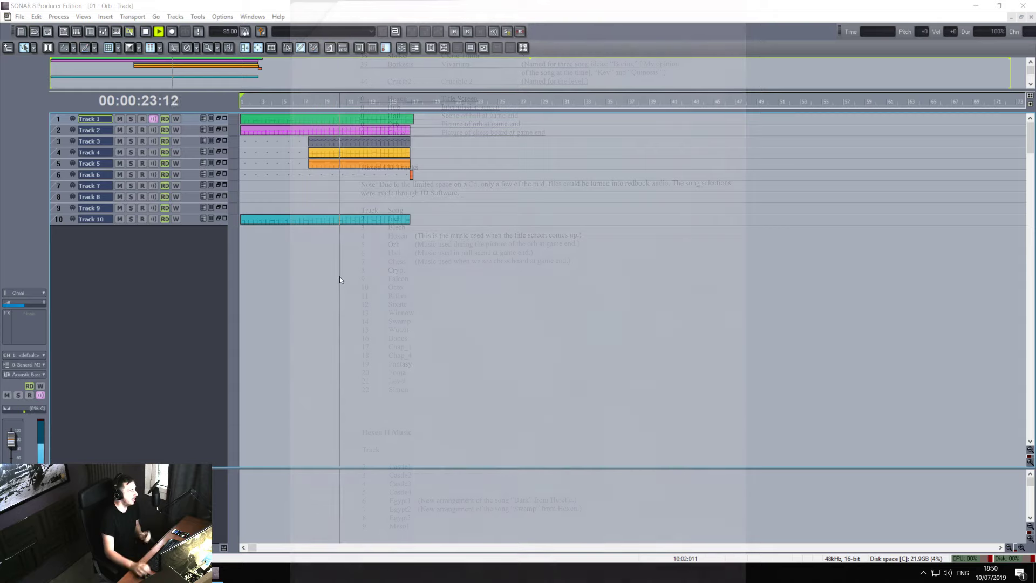
left_click(1030, 463)
left_click(1030, 462)
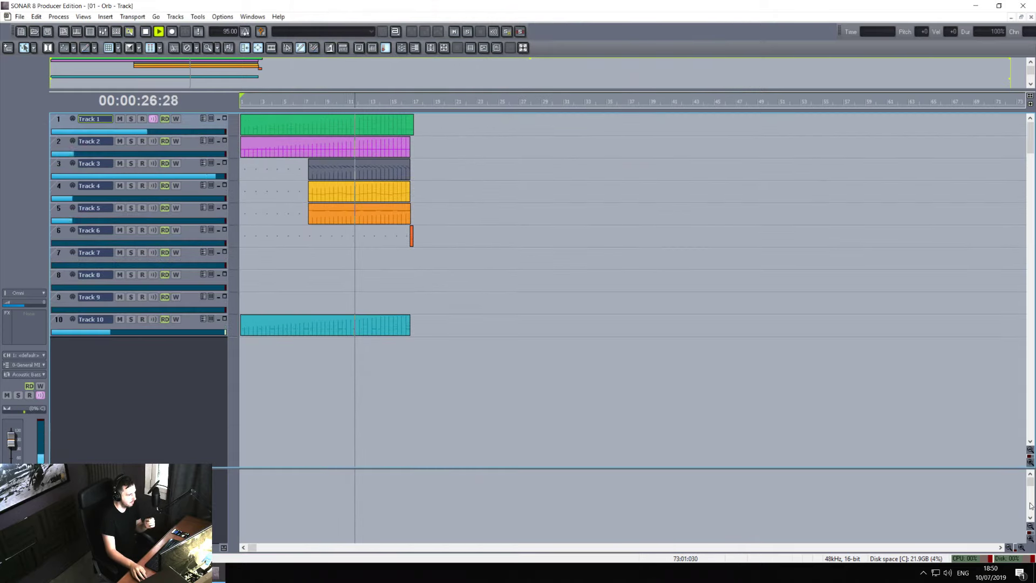
left_click(1021, 547)
left_click(1020, 548)
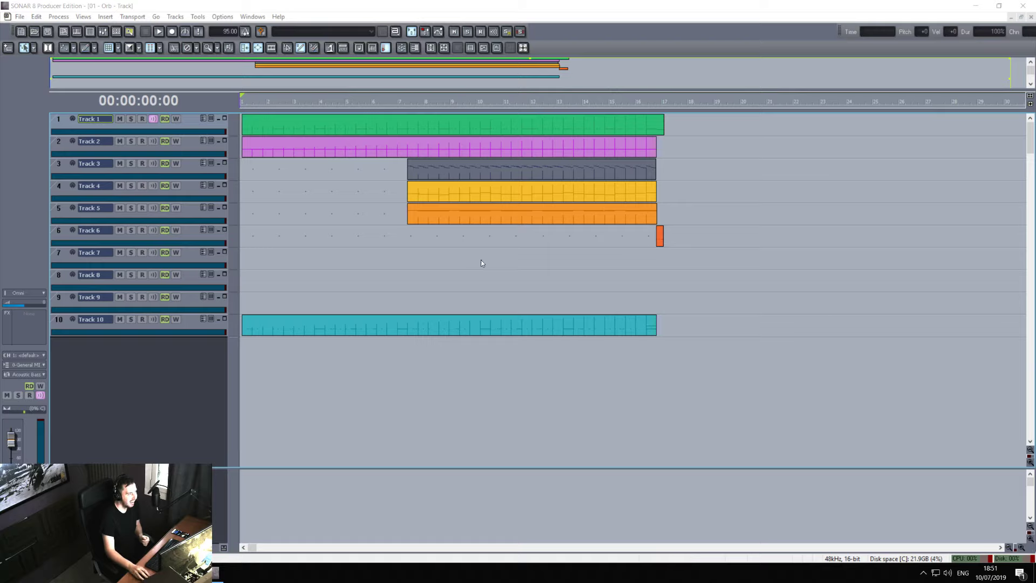
left_click(393, 271)
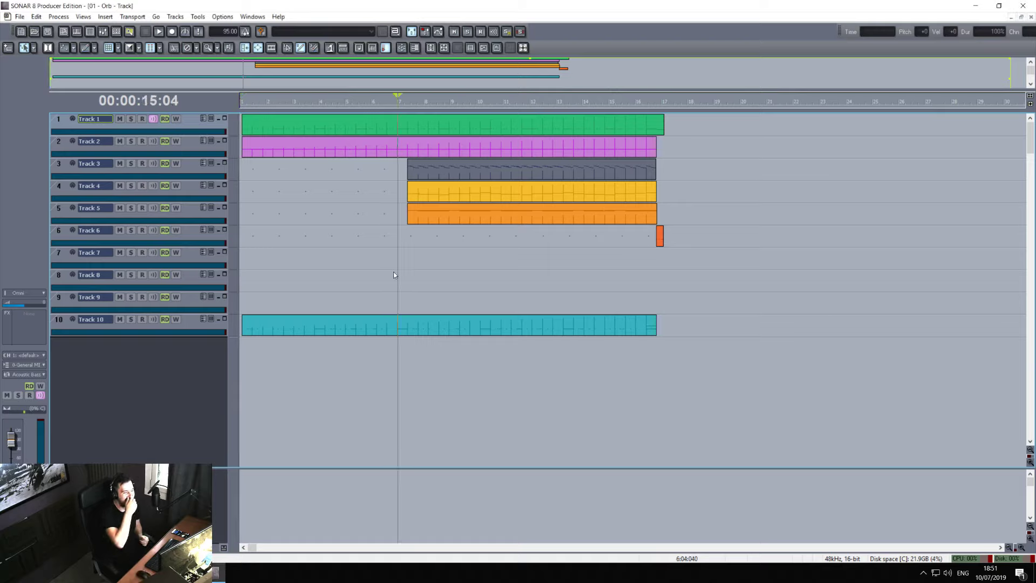